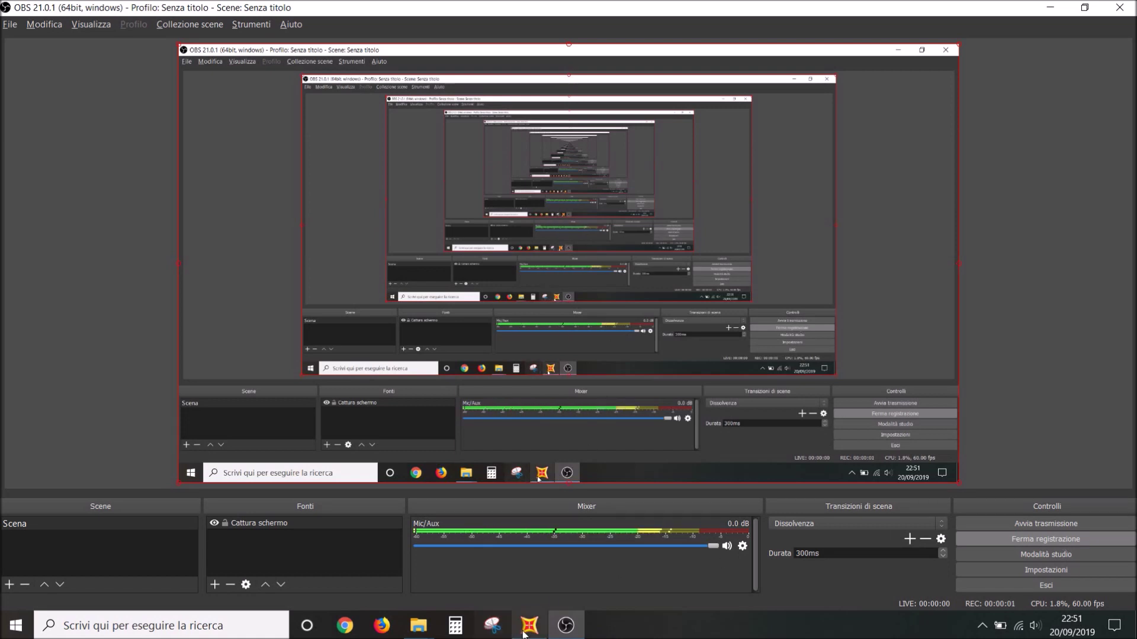
Switch to the SAP2000 'Ponte ABC' bridge model and pan its arch elevation left
left_click(530, 625)
middle_click_drag(643, 486, 553, 497)
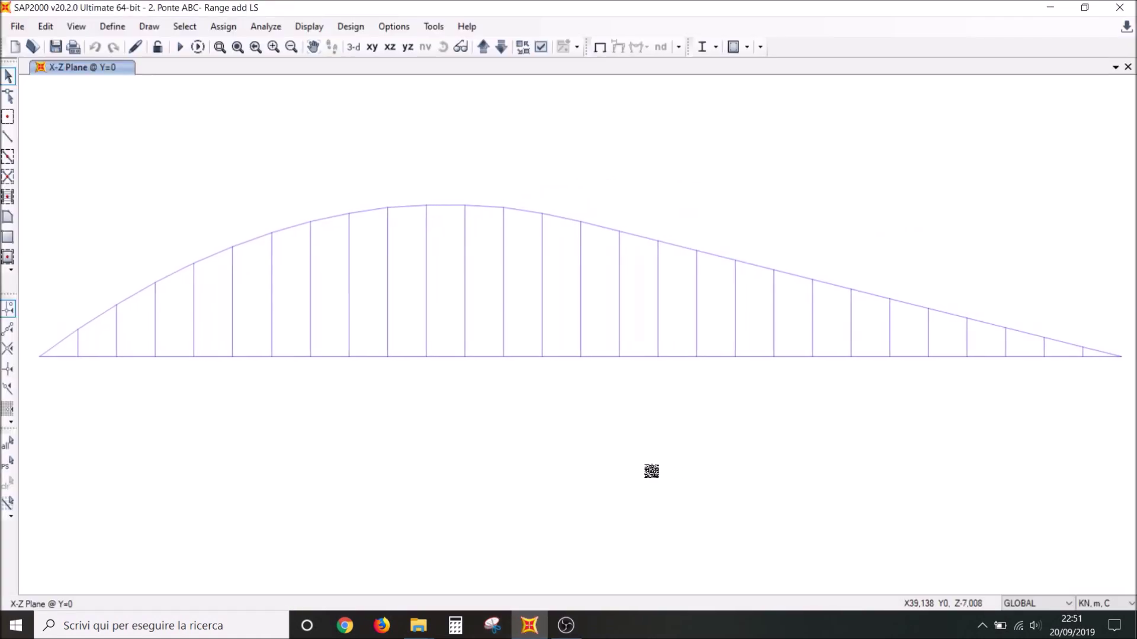
Nudge the Ponte ABC arch elevation slightly left so the full span redraws
middle_click_drag(668, 472, 634, 471)
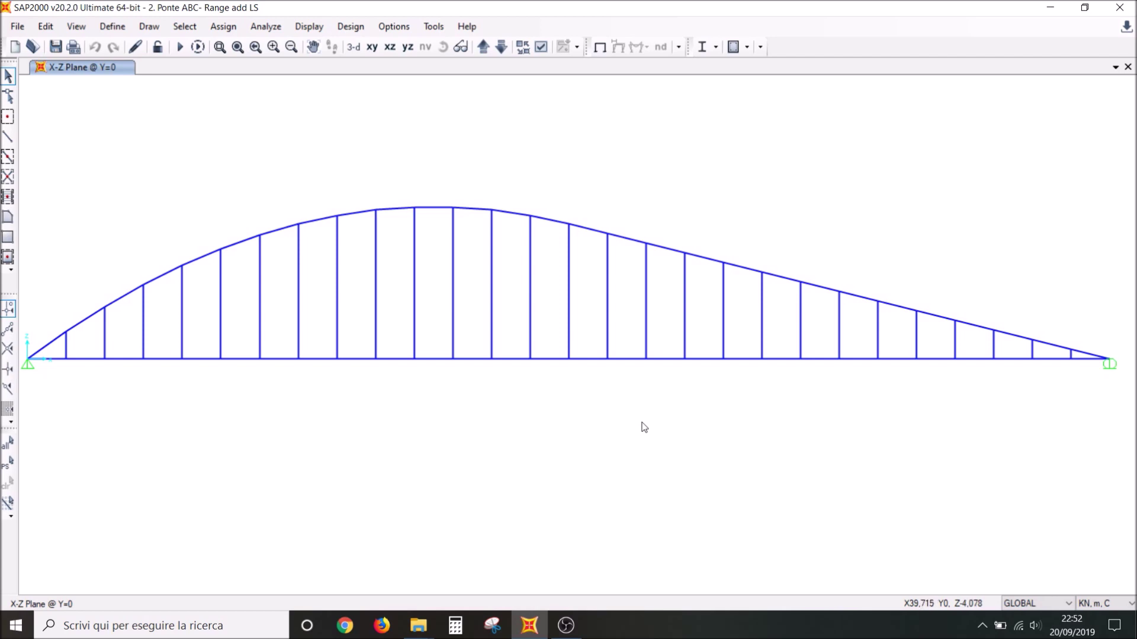
Set the view type to Extrude in the General display options
left_click(541, 48)
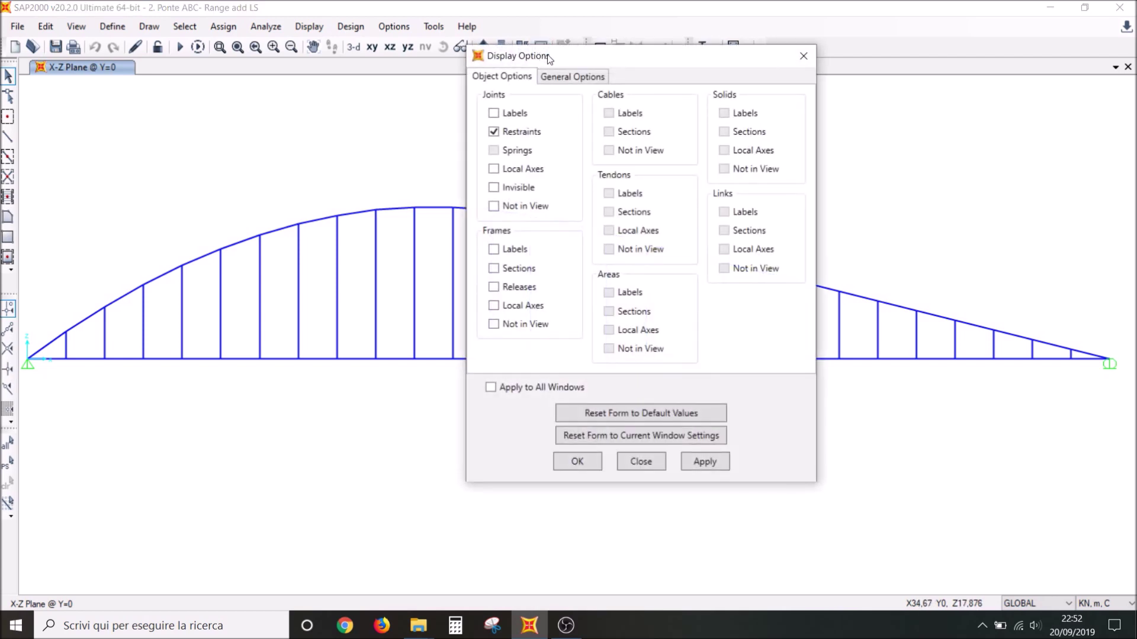
left_click(588, 78)
left_click(711, 150)
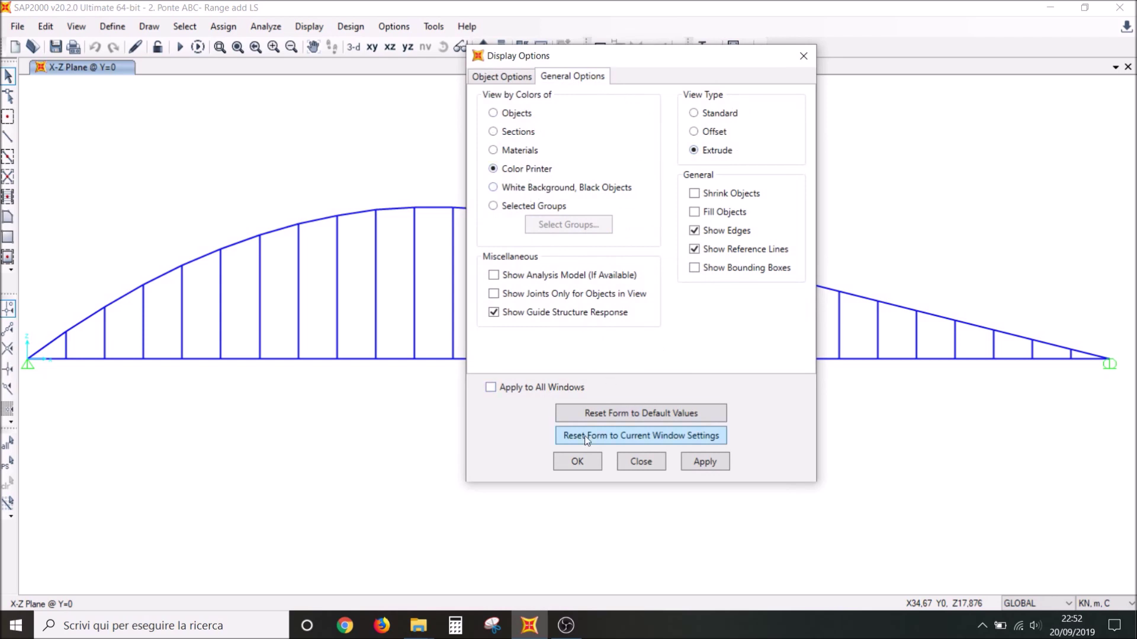
left_click(578, 462)
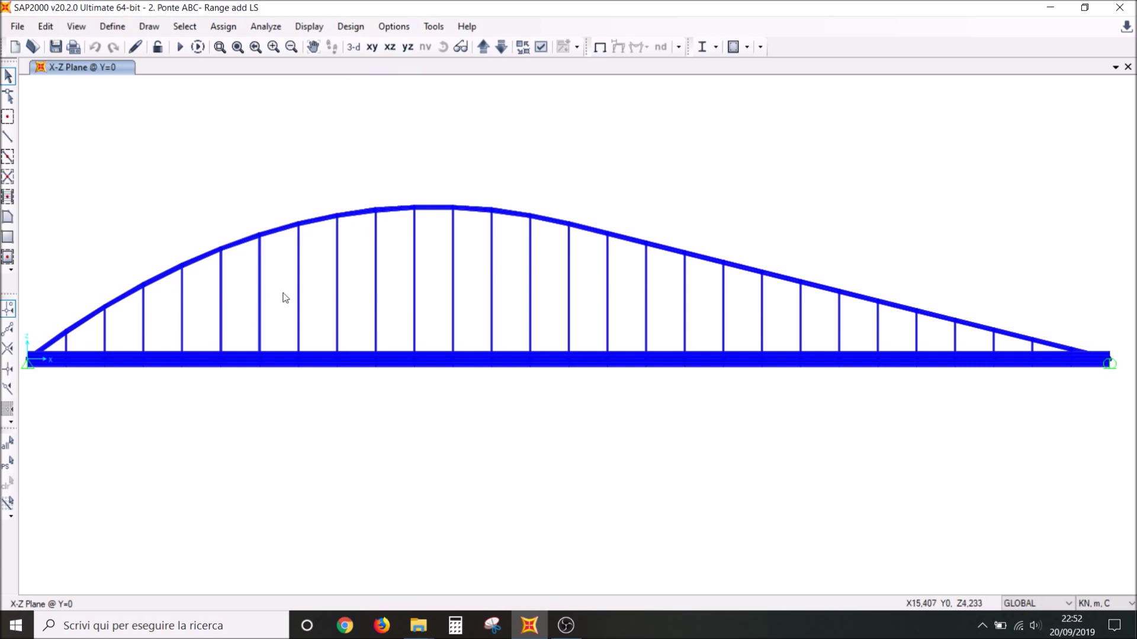
View the model in 3-D, zooming and panning along the three arch spans
left_click(353, 47)
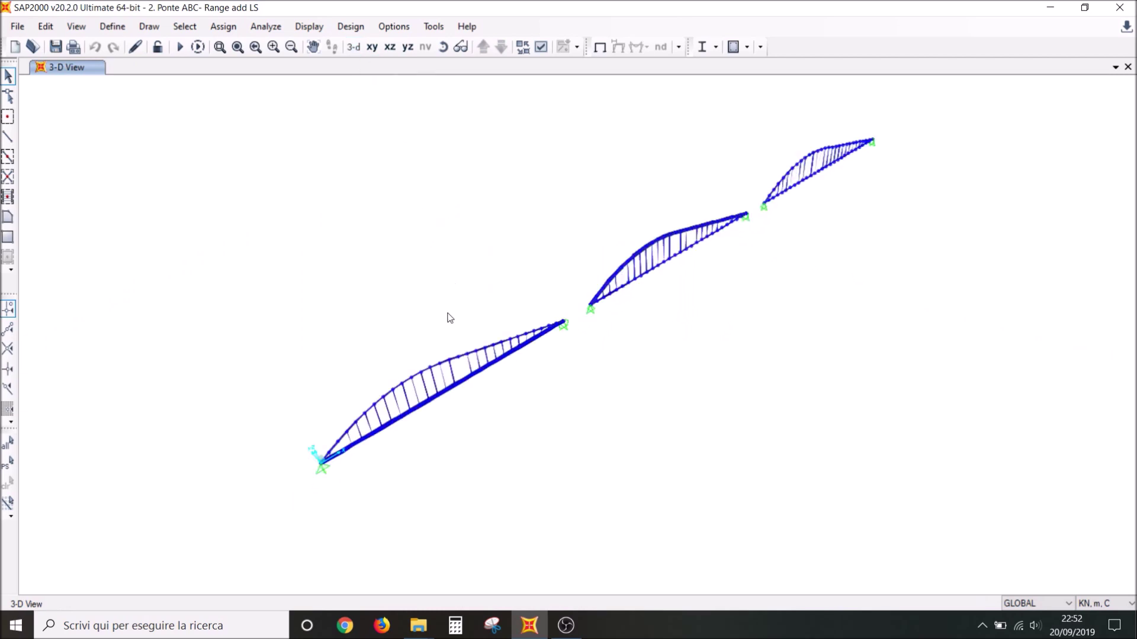
scroll(450, 319, "up", 2)
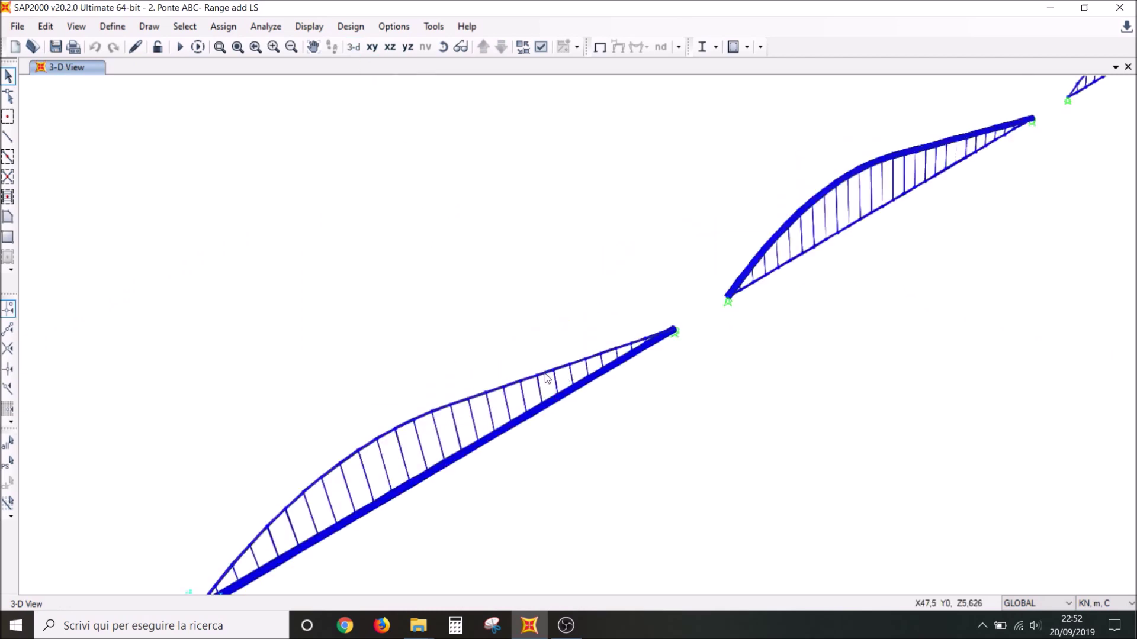
mouse_move(672, 259)
middle_mouse_down()
mouse_move(490, 376)
mouse_move(427, 388)
middle_mouse_up()
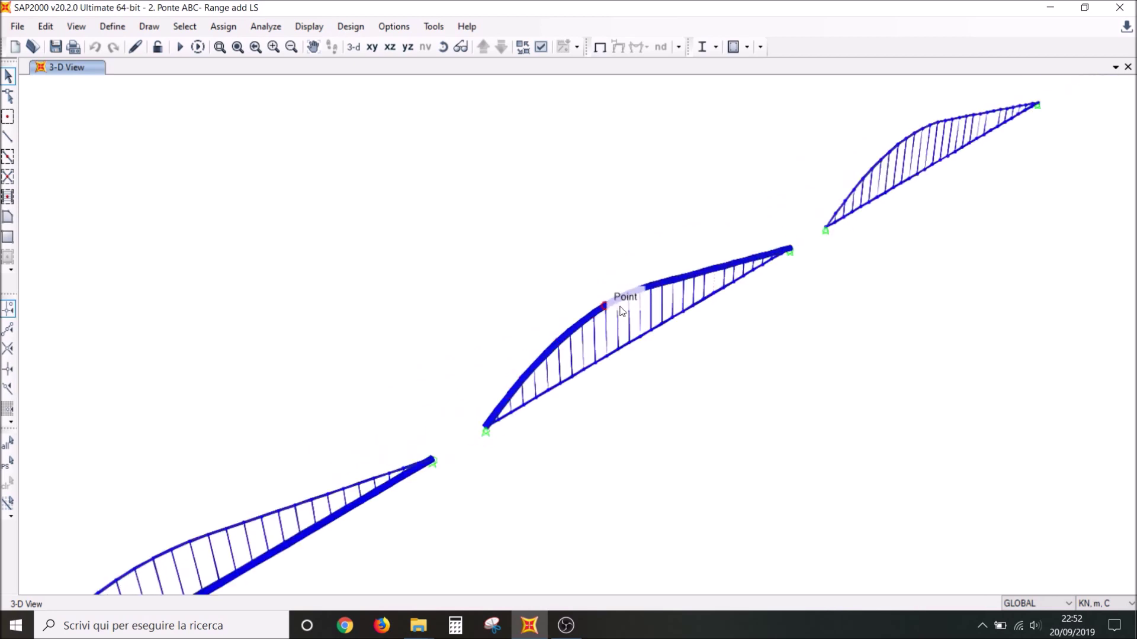
middle_click_drag(769, 254, 678, 325)
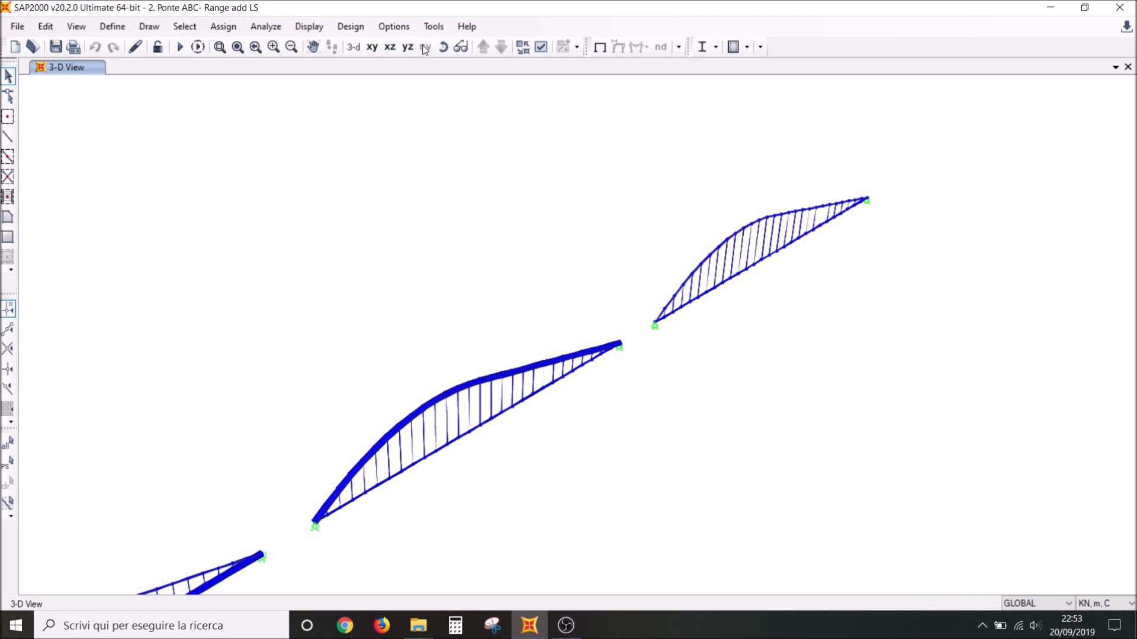
left_click(396, 47)
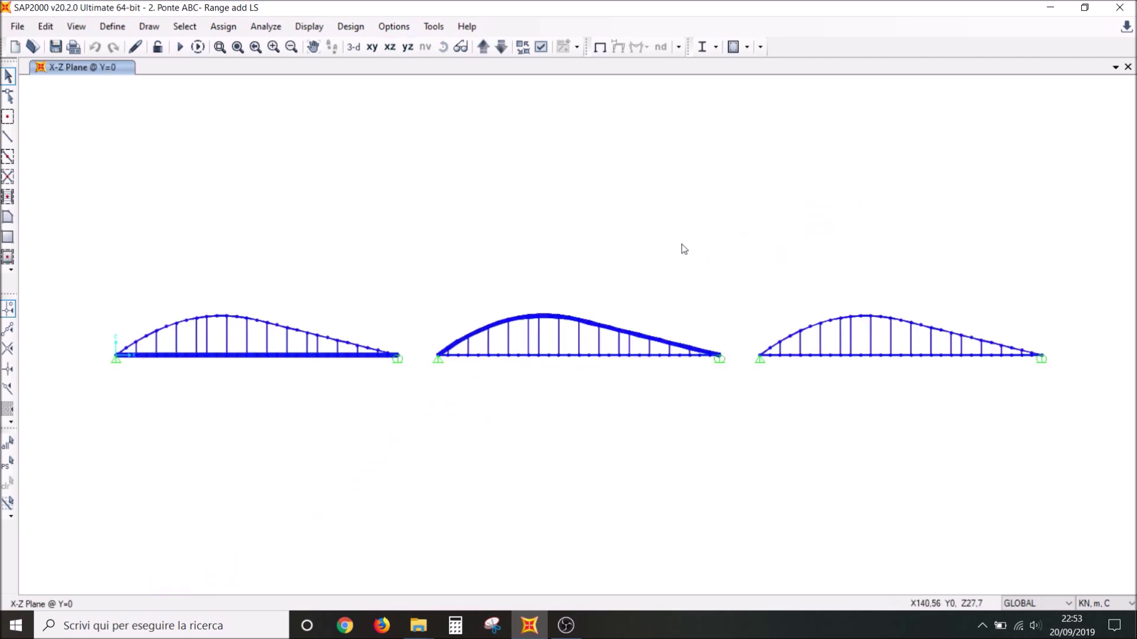
Zoom to the first span, show Standard lines coloured by Sections, and list the load patterns
middle_click_drag(438, 265, 660, 188)
scroll(453, 220, "up", 2)
middle_click_drag(444, 247, 540, 221)
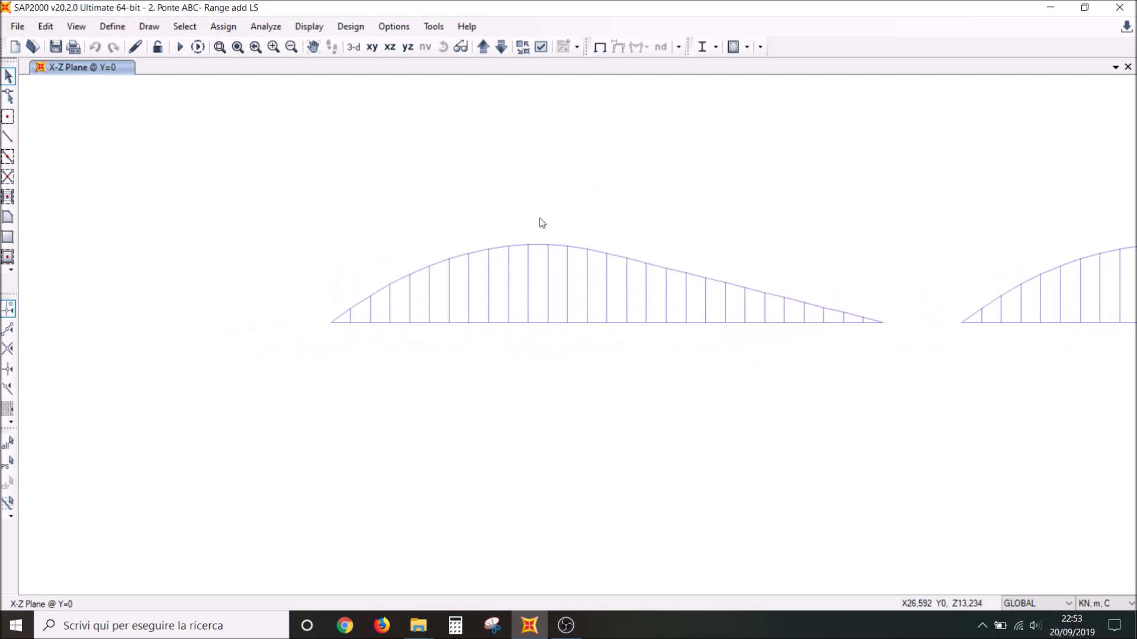
left_click(542, 48)
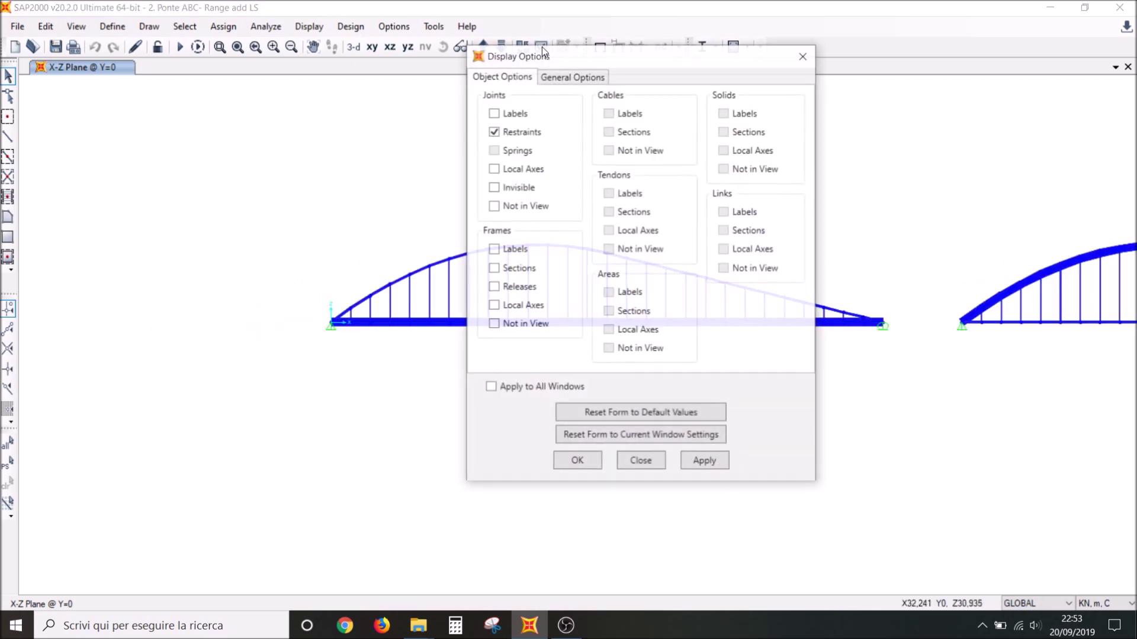
left_click(572, 76)
left_click(700, 114)
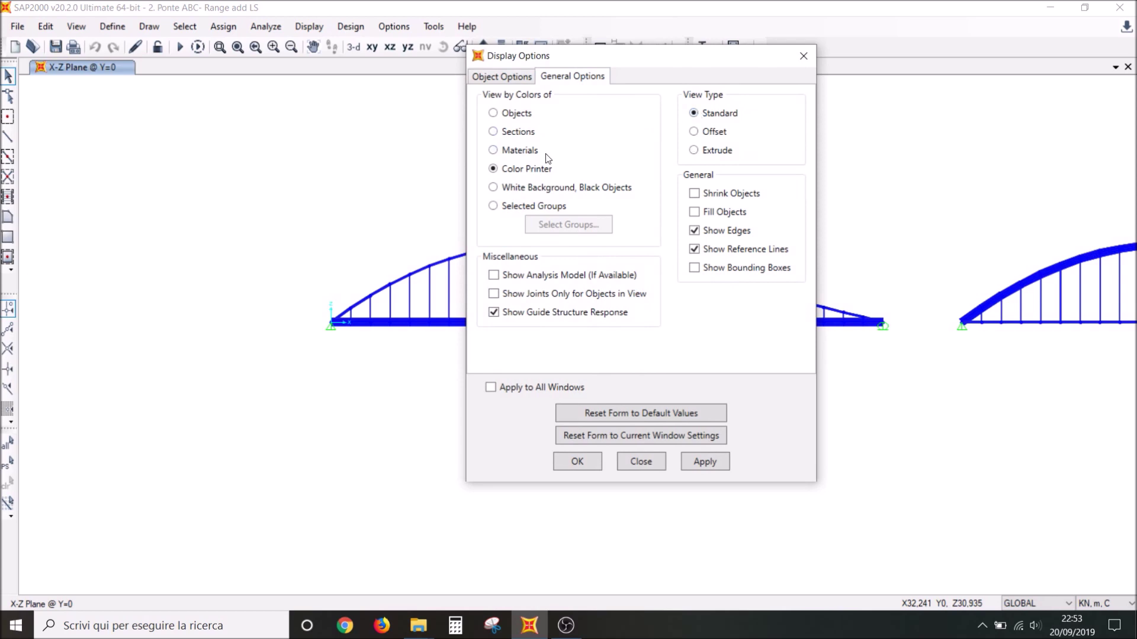
left_click(525, 136)
left_click(577, 462)
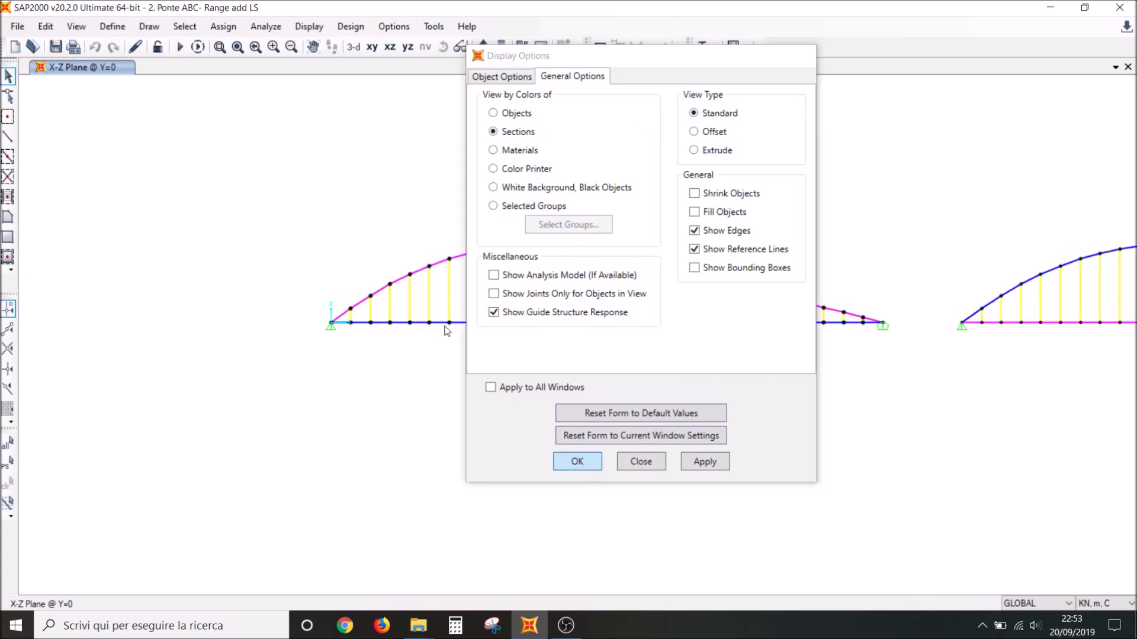
left_click(110, 27)
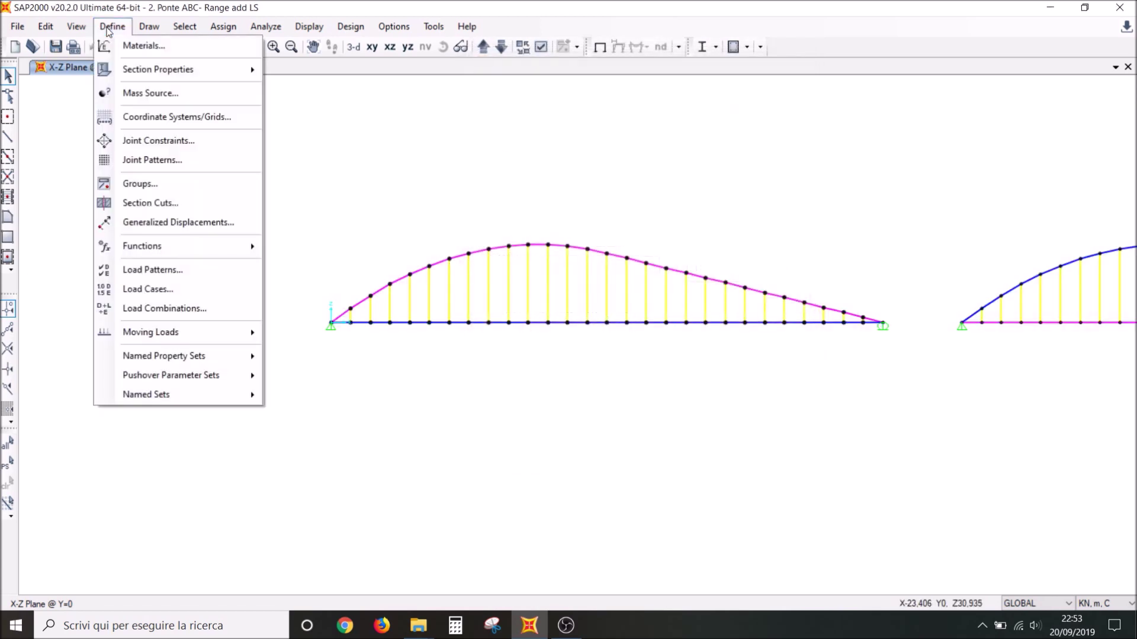
left_click(179, 271)
scroll(341, 339, "down", 3)
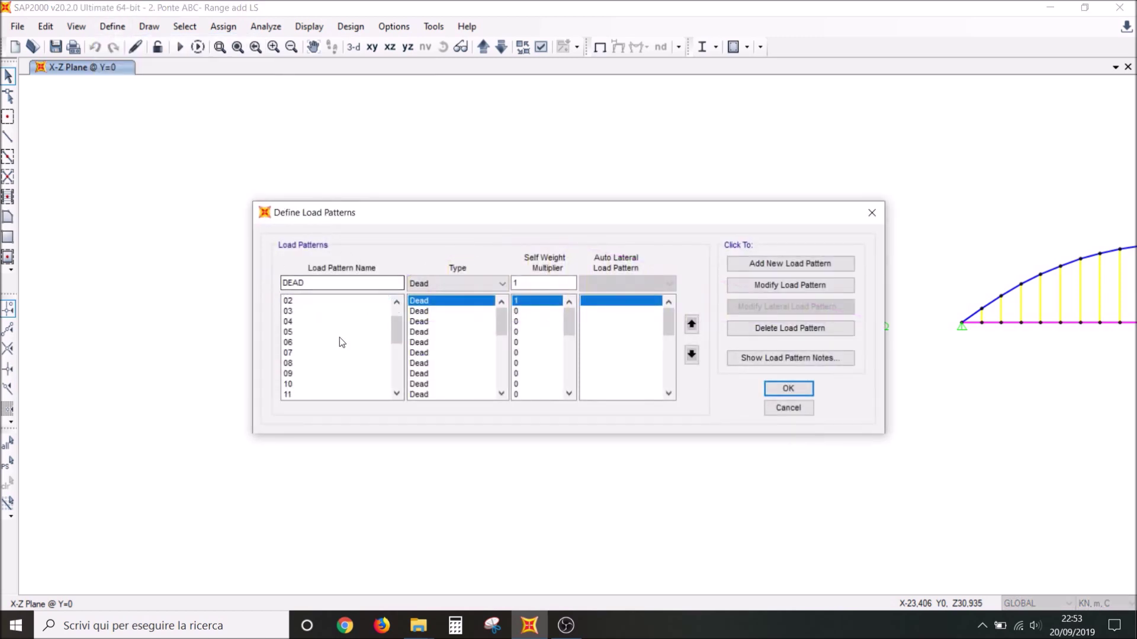
scroll(341, 339, "down", 3)
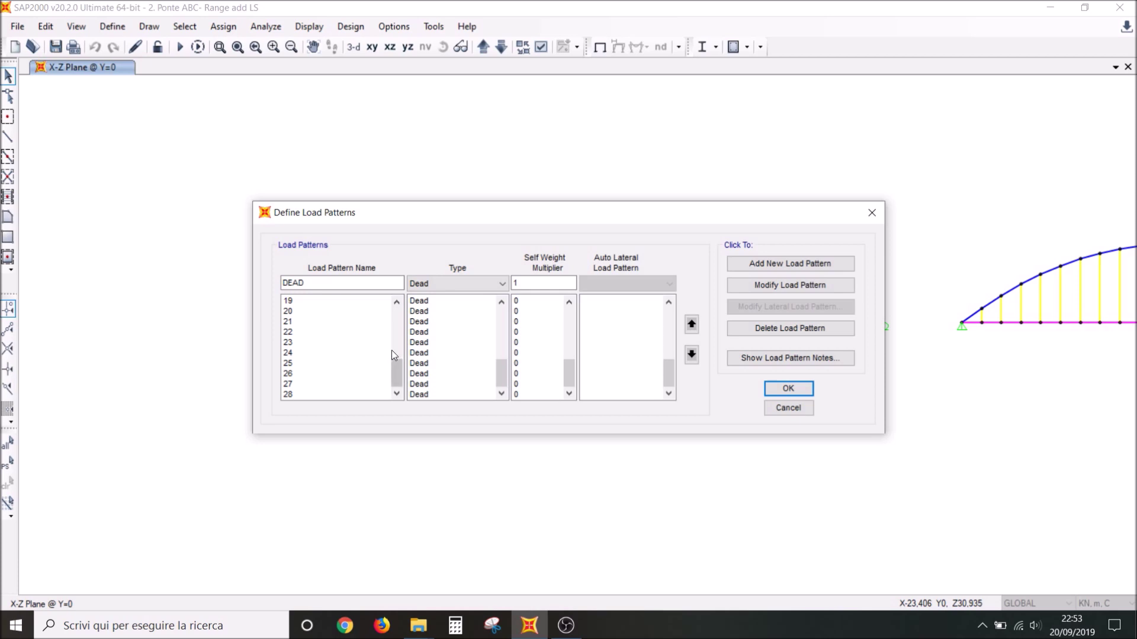
scroll(340, 355, "up", 1)
scroll(341, 355, "up", 3)
scroll(340, 357, "up", 3)
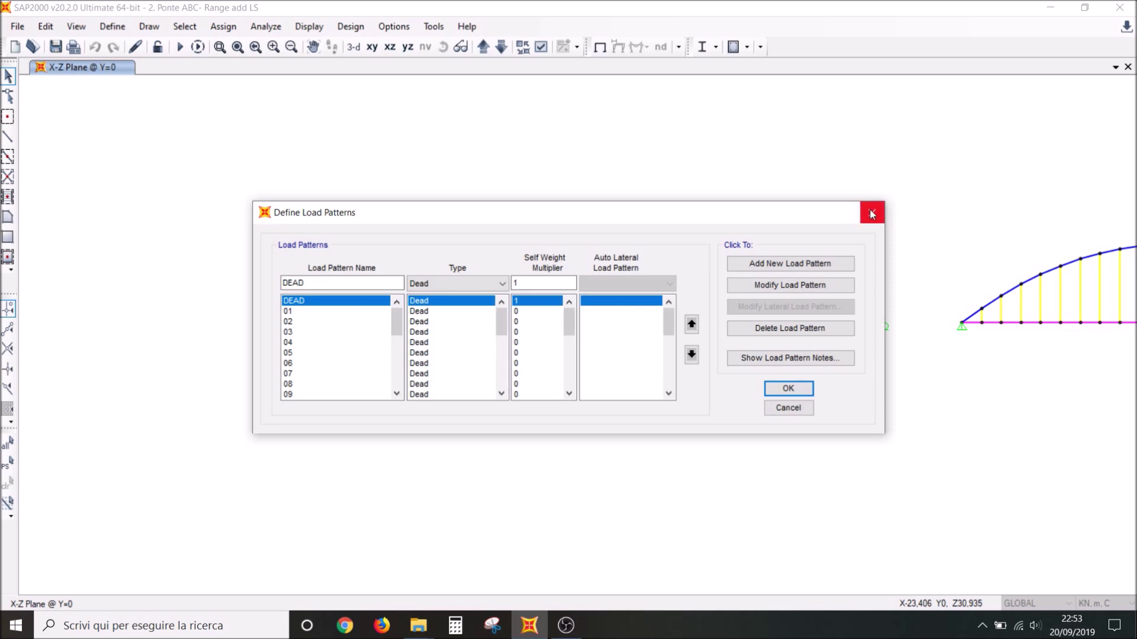
left_click(311, 312)
scroll(312, 330, "down", 1)
scroll(311, 328, "down", 3)
scroll(311, 327, "down", 2)
scroll(310, 327, "down", 1)
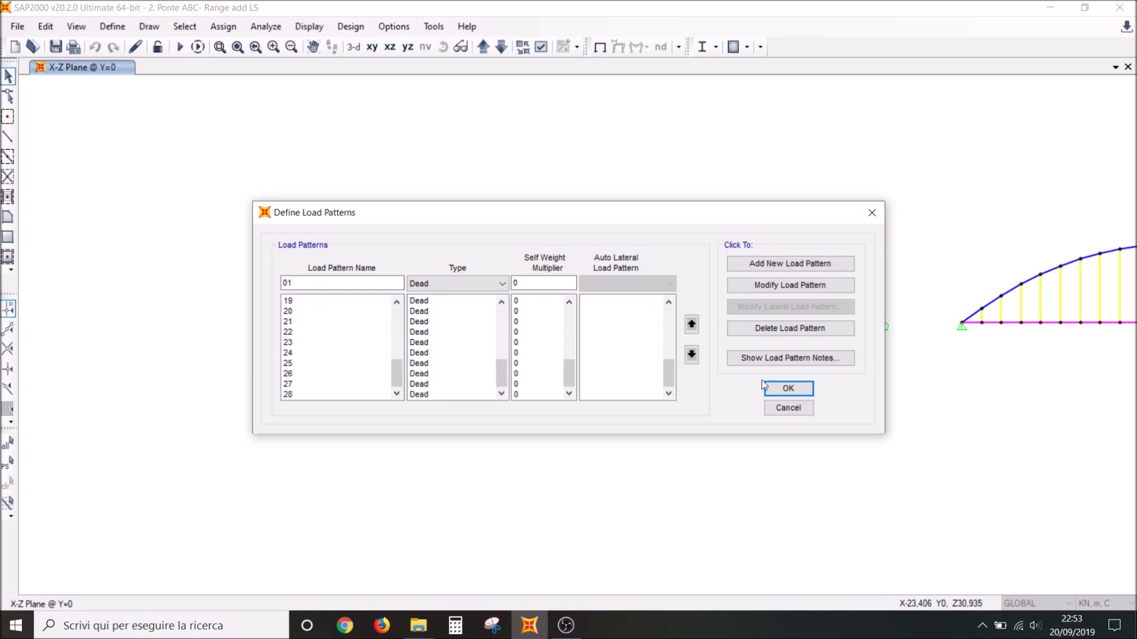
left_click(871, 213)
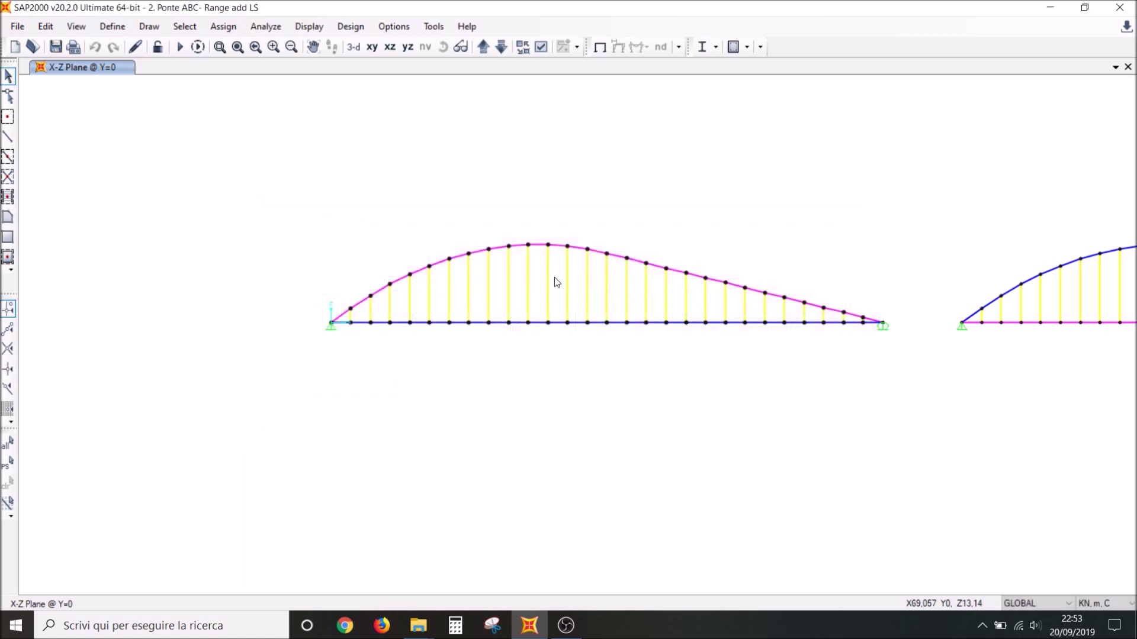
scroll(347, 331, "up", 3)
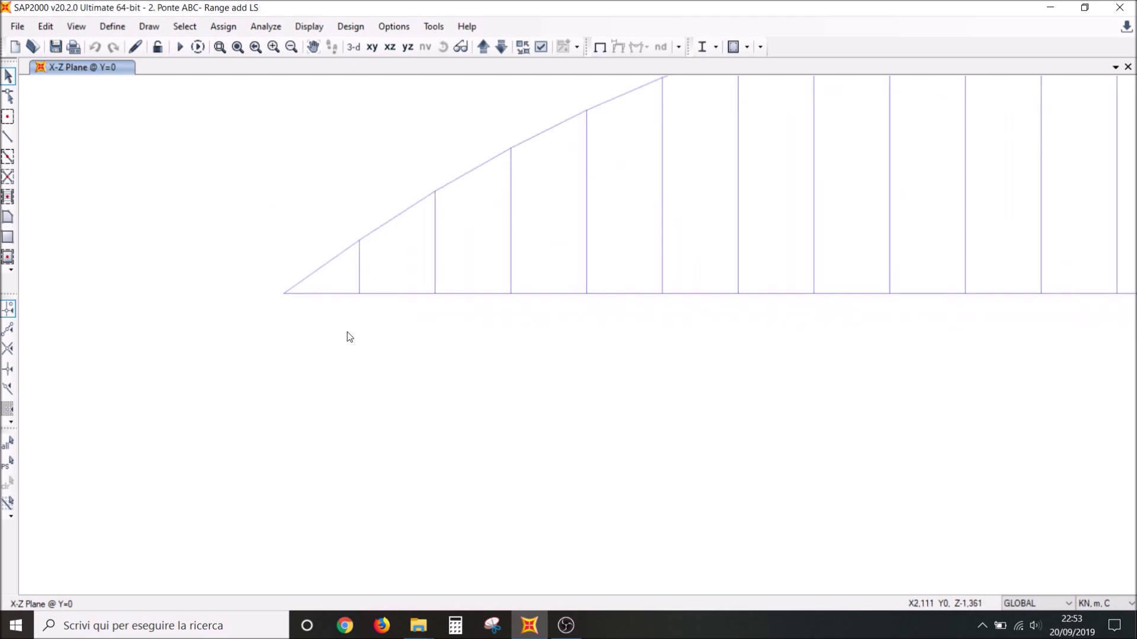
left_click(330, 294)
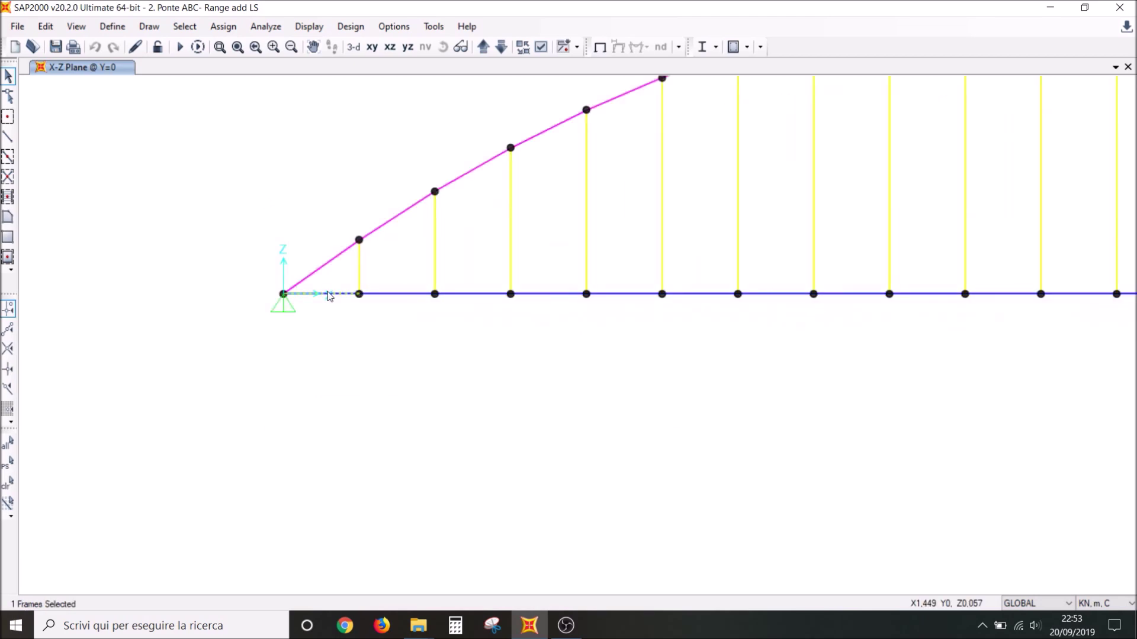
right_click(329, 294)
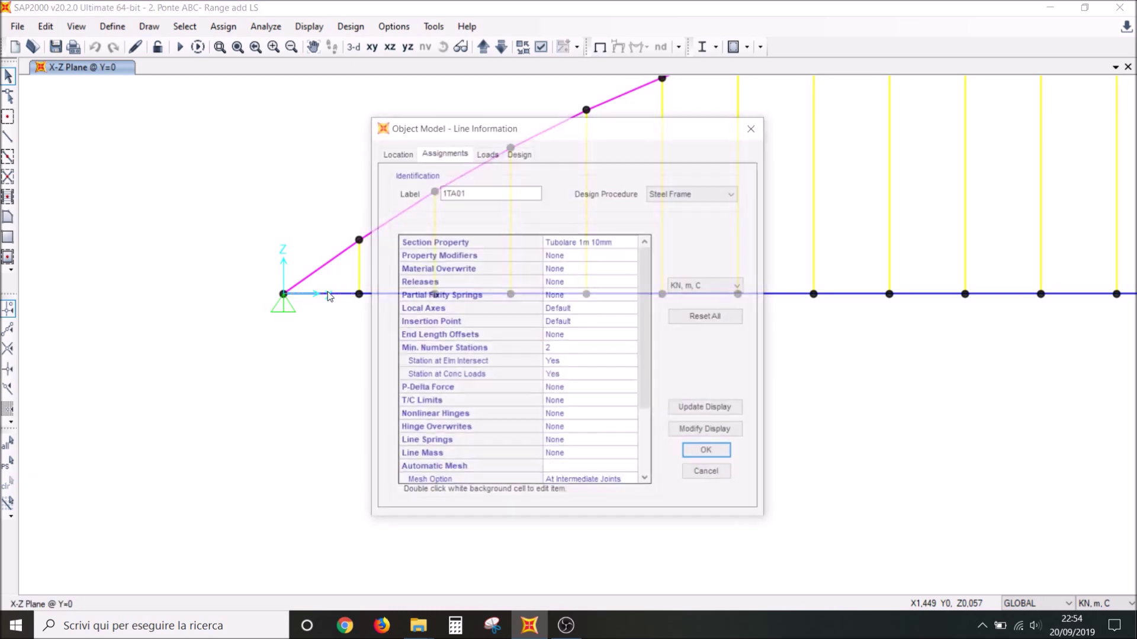
left_click(487, 152)
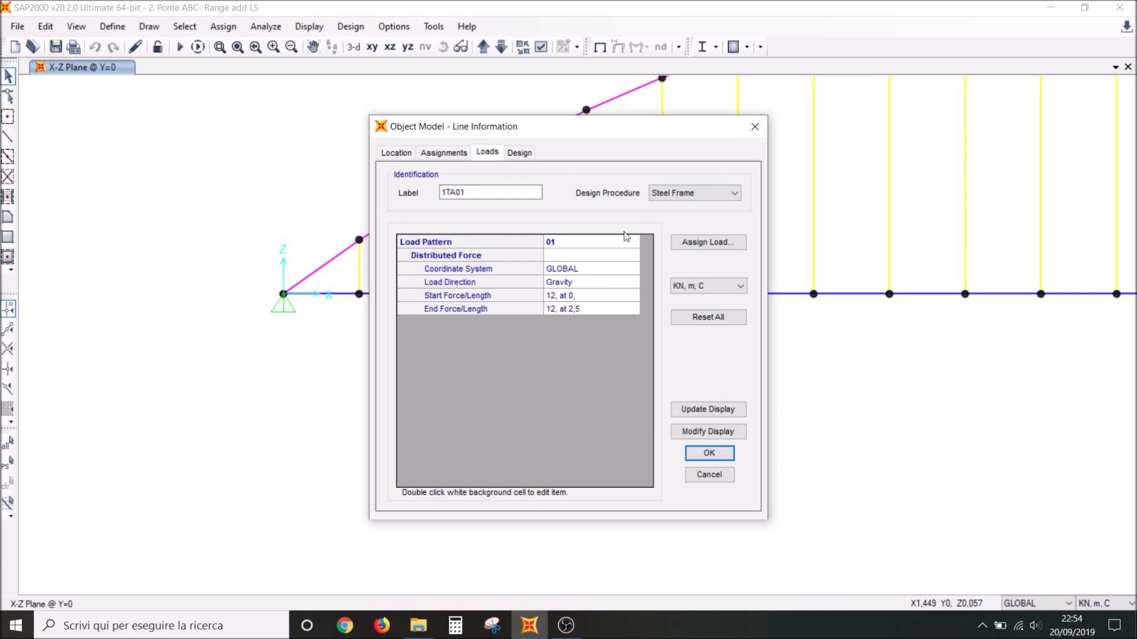
left_click(754, 126)
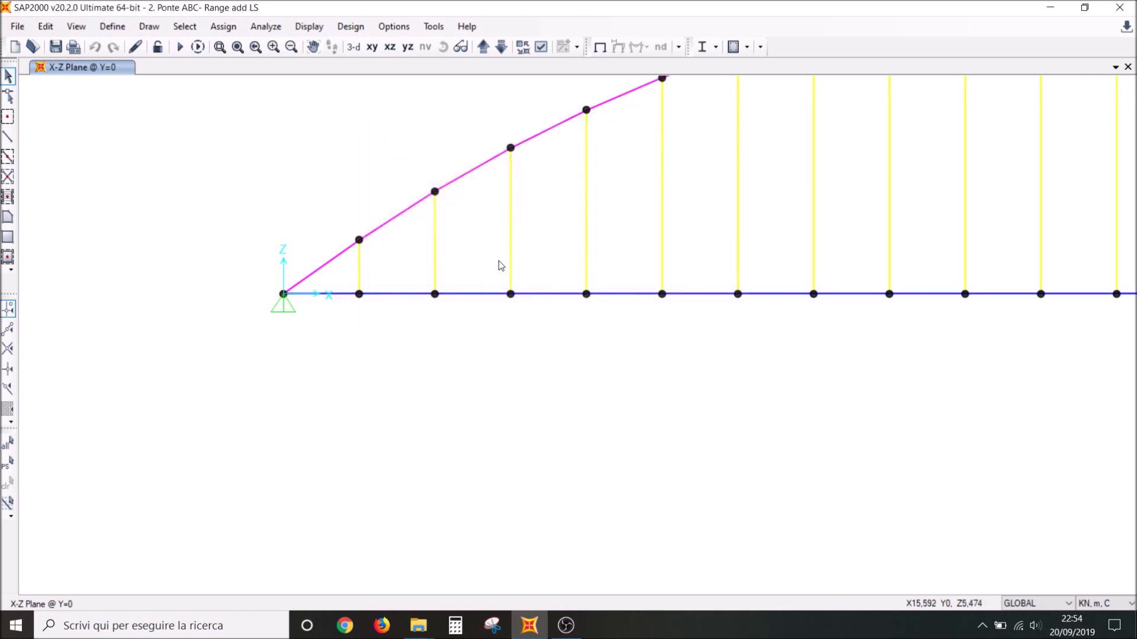
right_click(398, 293)
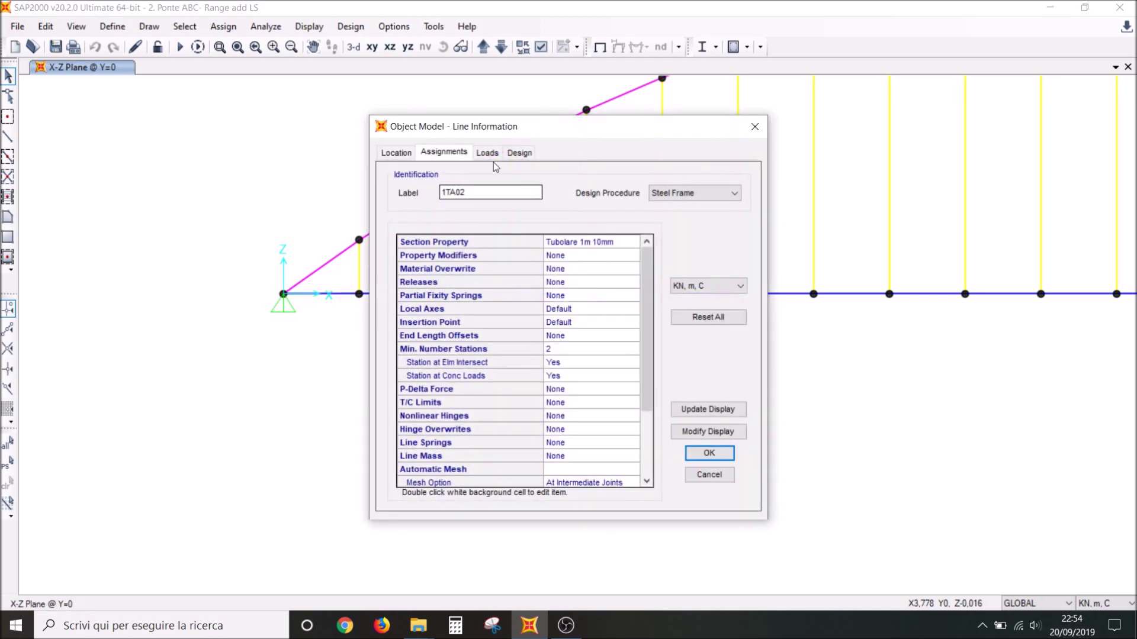
left_click(488, 154)
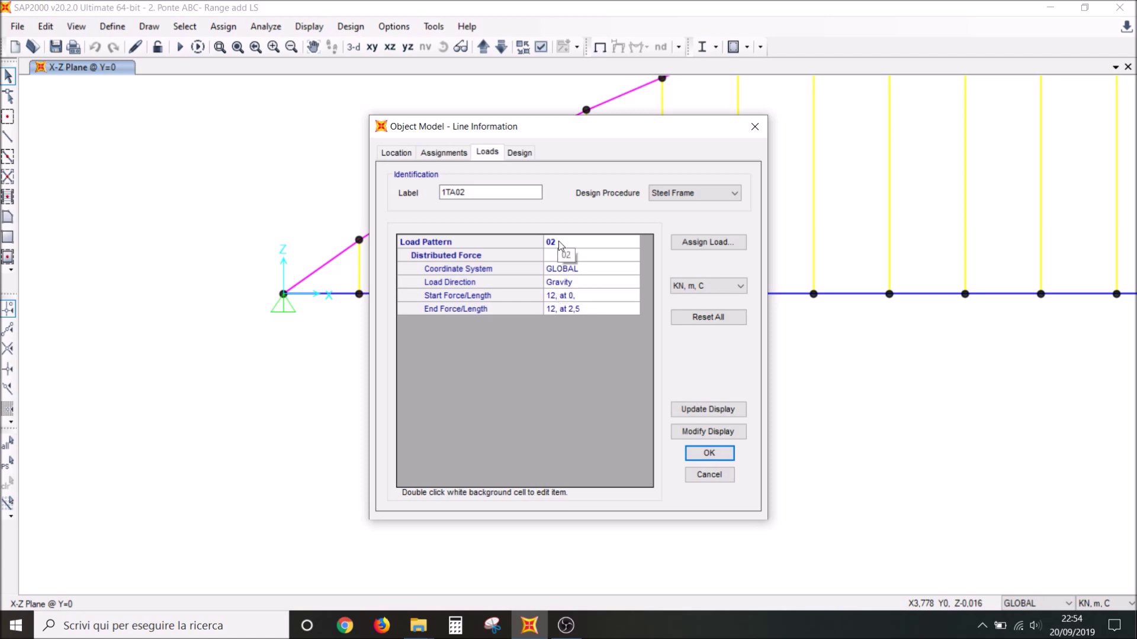
left_click(753, 126)
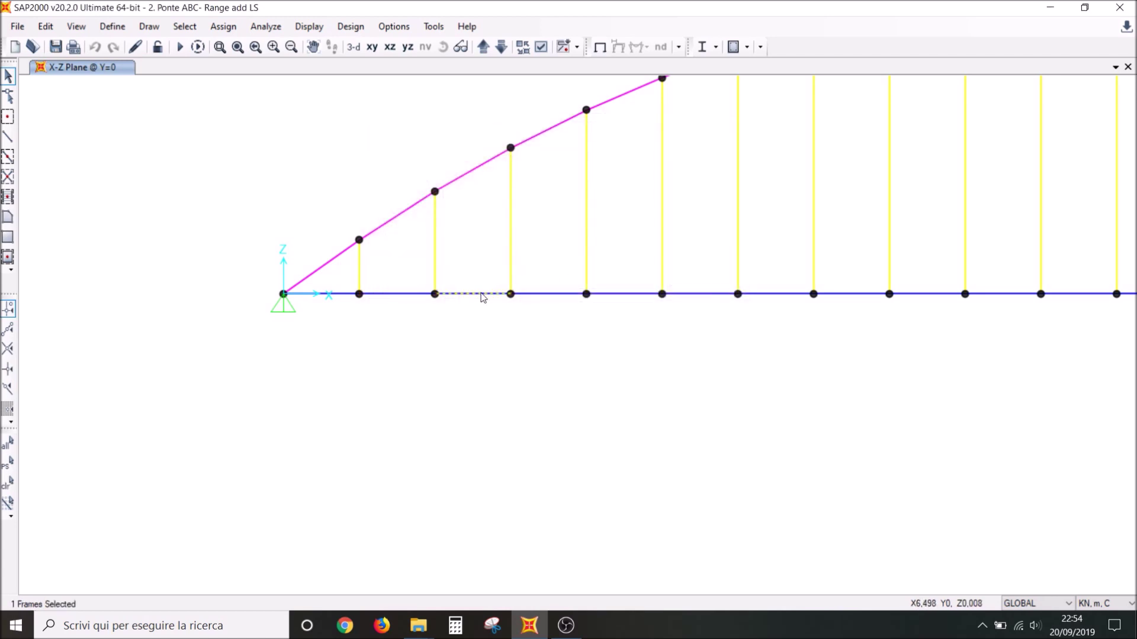
right_click(482, 297)
left_click(489, 153)
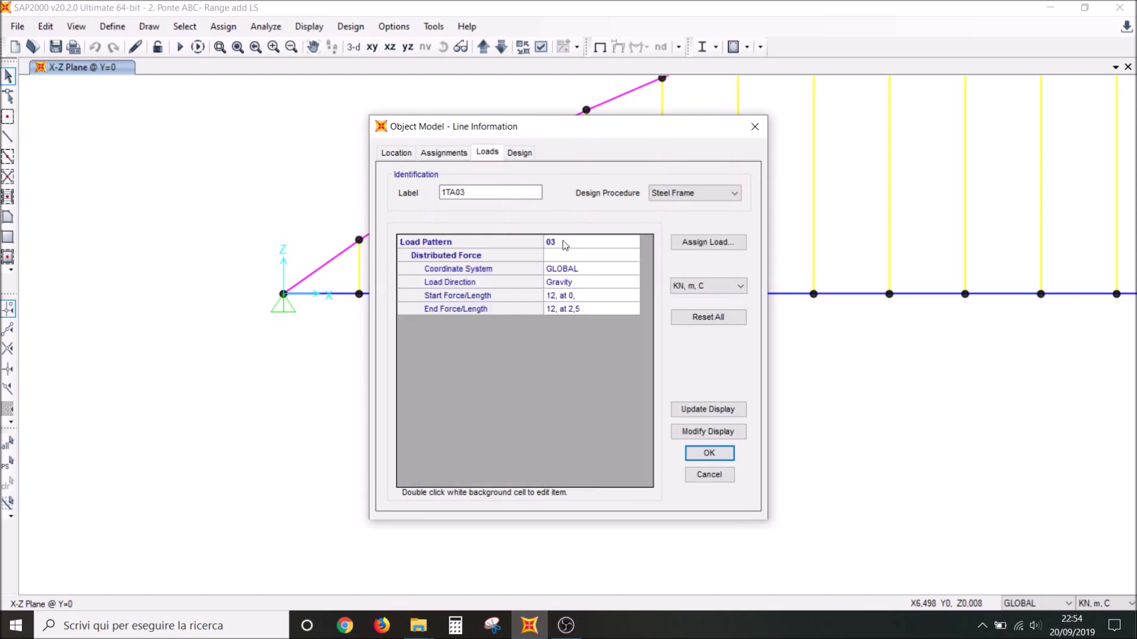
left_click(754, 126)
middle_click_drag(832, 246, 721, 247)
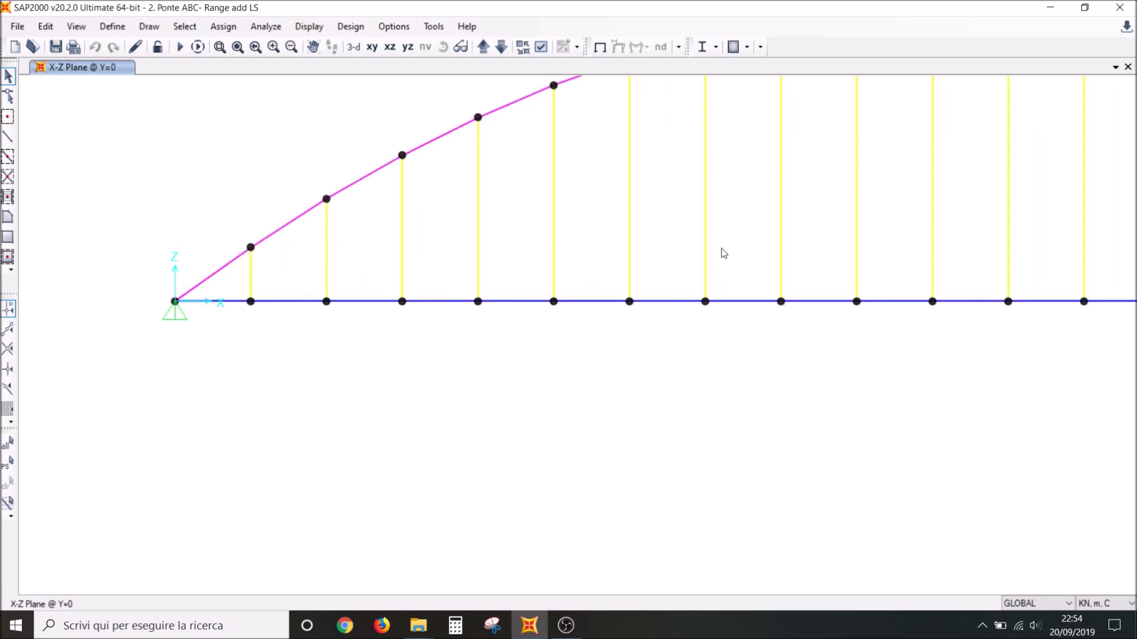
scroll(928, 256, "up", 1)
scroll(927, 266, "up", 3)
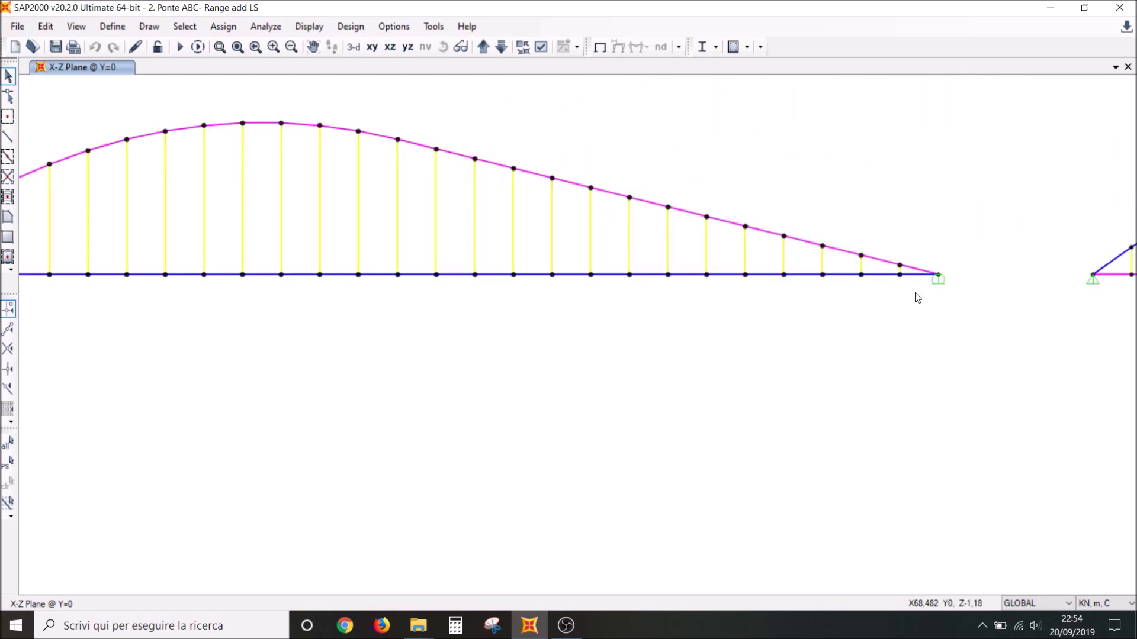
left_click(915, 275)
right_click(915, 275)
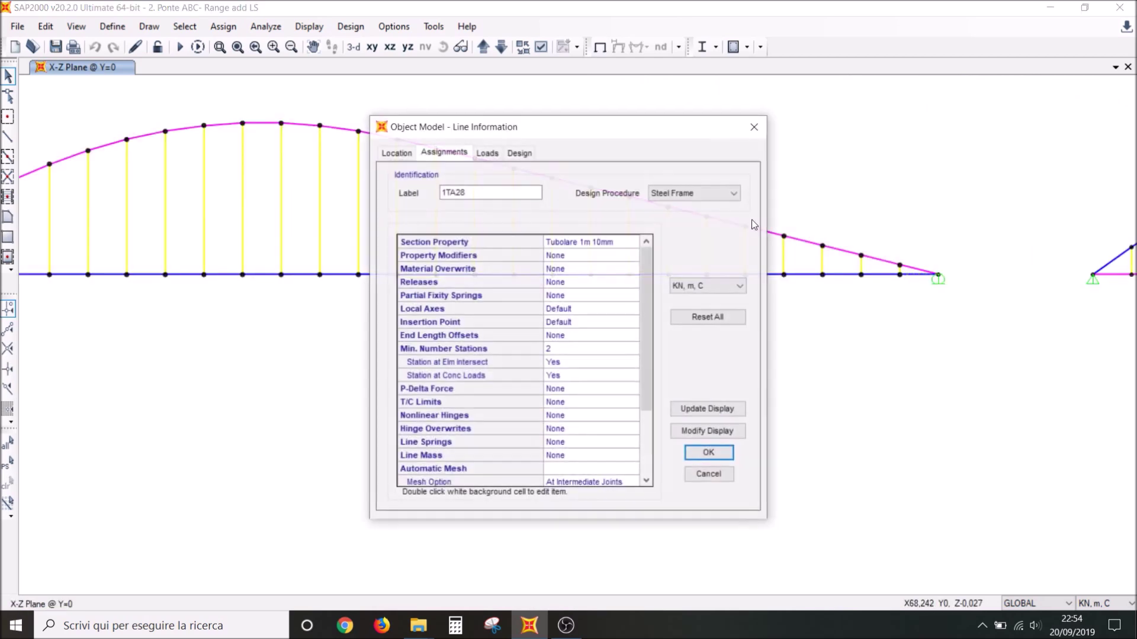
left_click(487, 153)
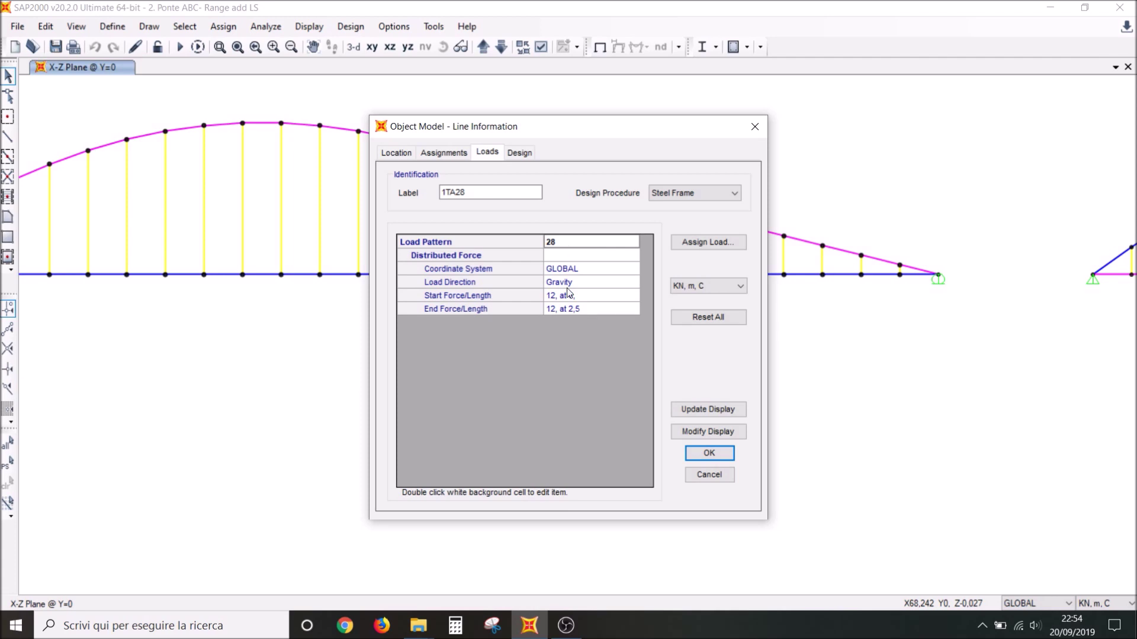
left_click(755, 126)
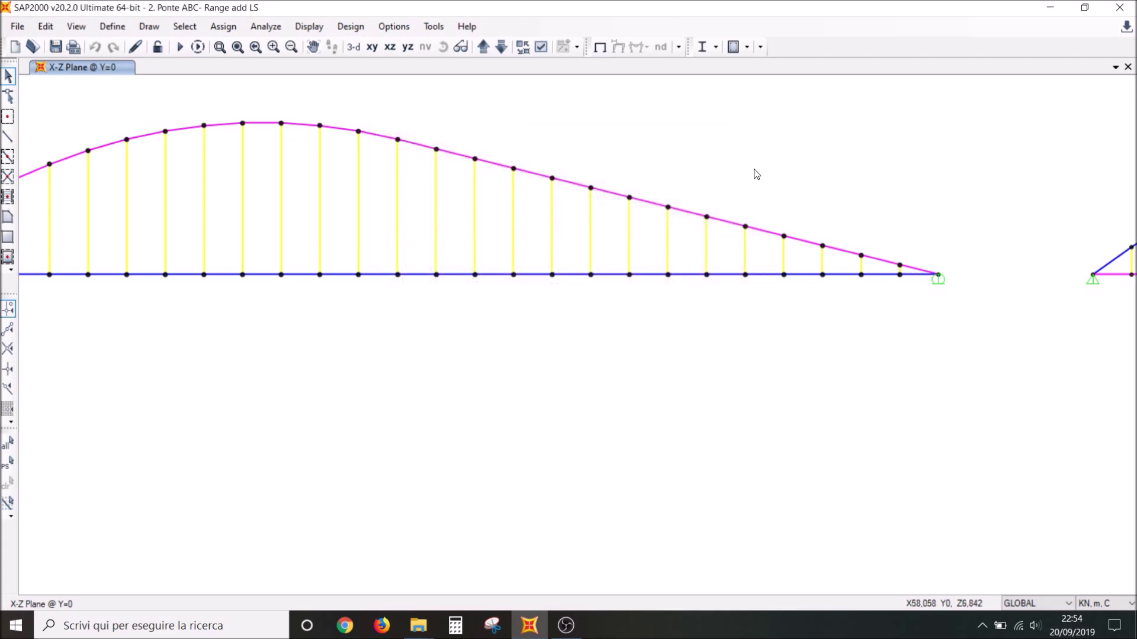
middle_click_drag(821, 185, 546, 208)
left_click(900, 304)
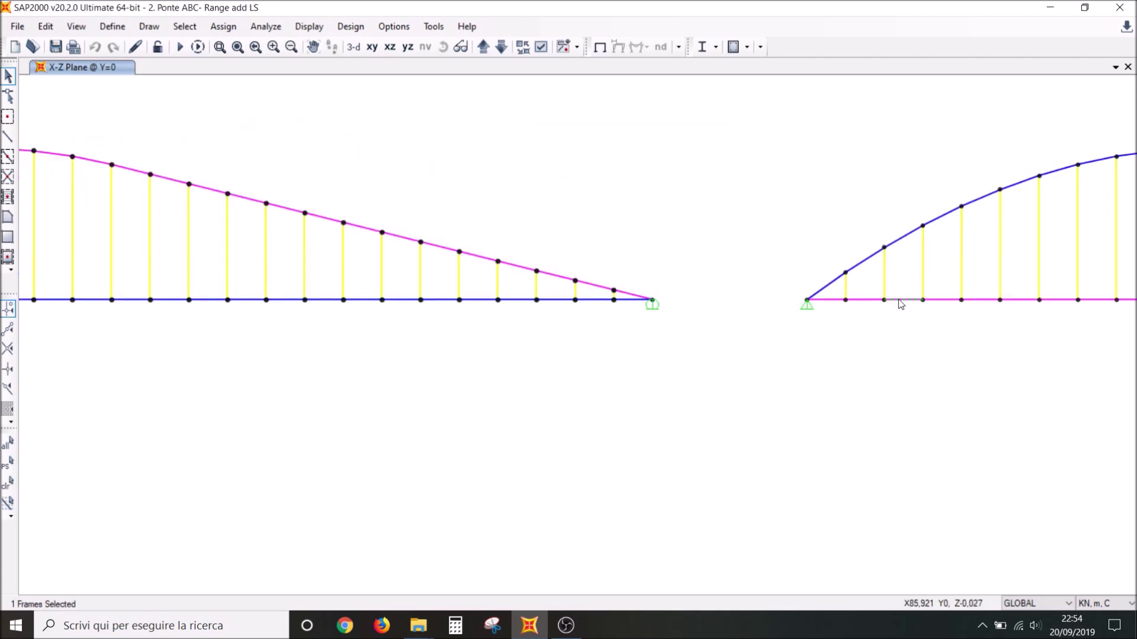
right_click(900, 305)
left_click(487, 153)
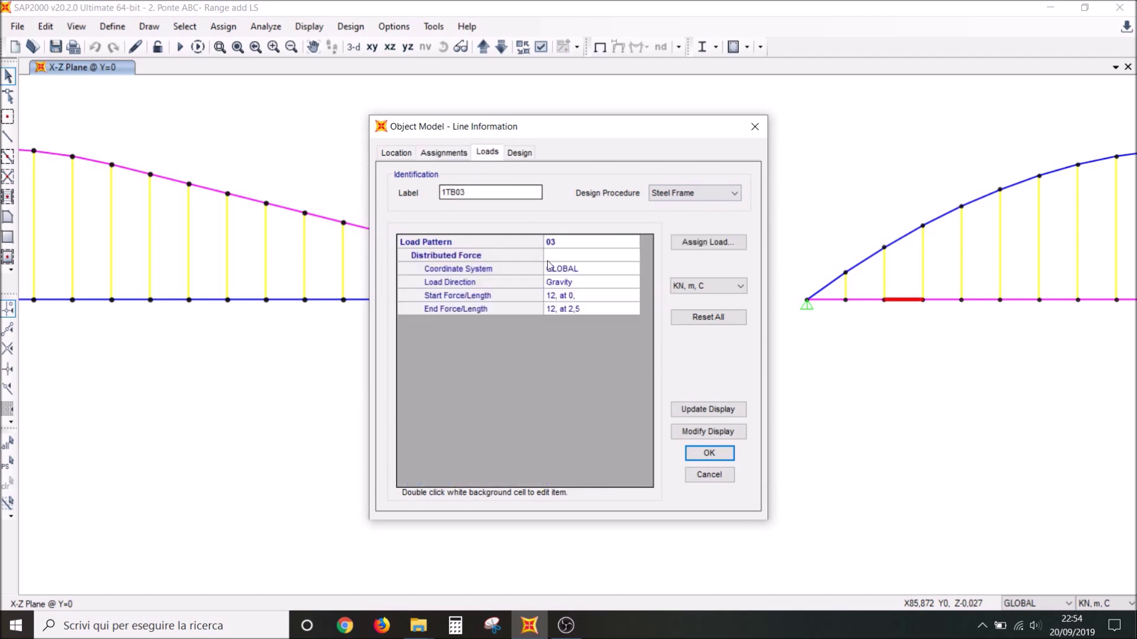
left_click(754, 126)
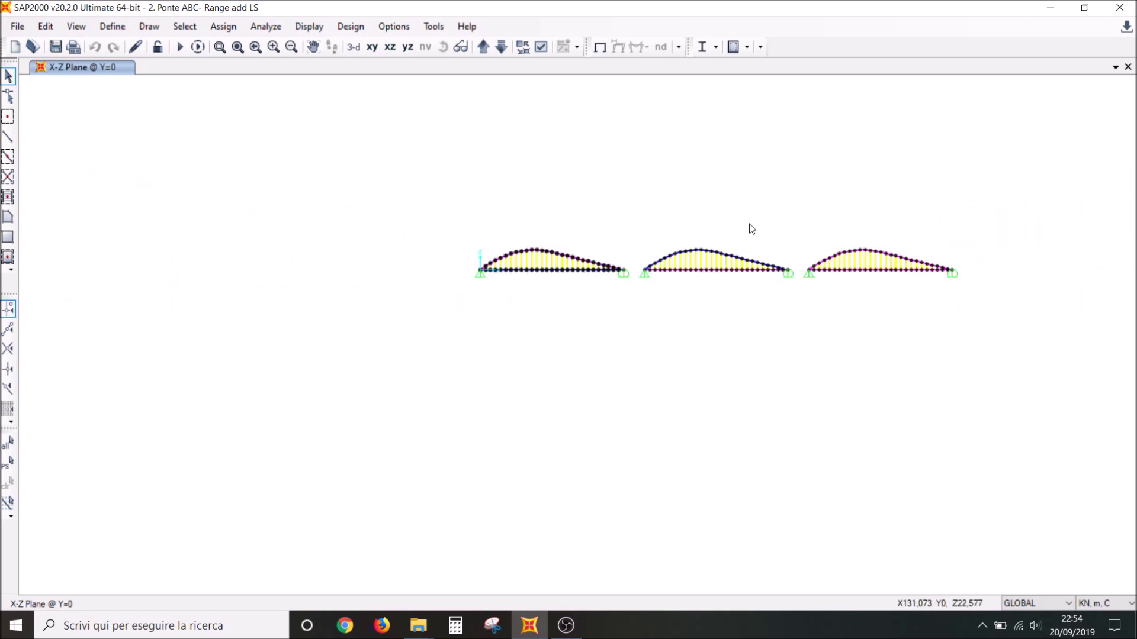
Window-select all three arch spans
scroll(749, 228, "up", 2)
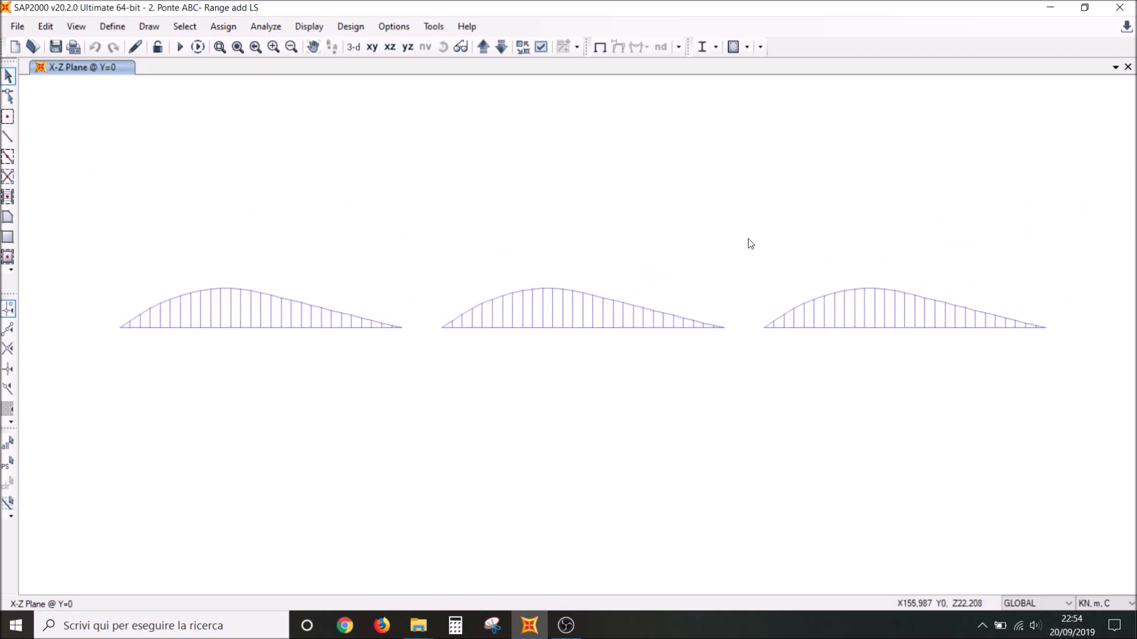
left_click_drag(1033, 272, 91, 382)
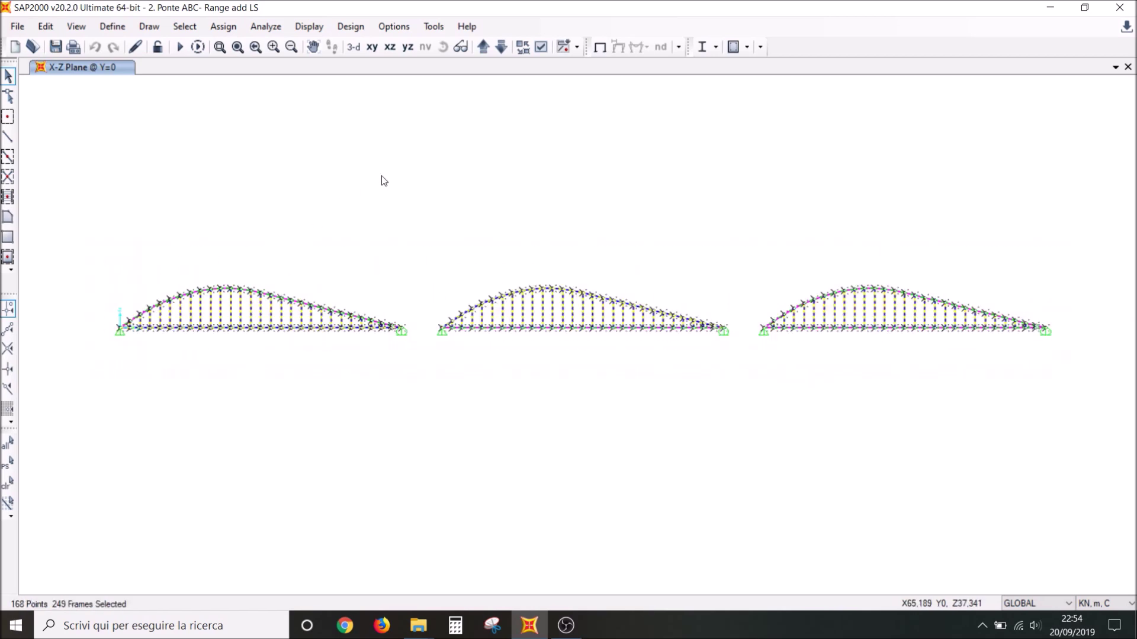
middle_click_drag(382, 181, 396, 289)
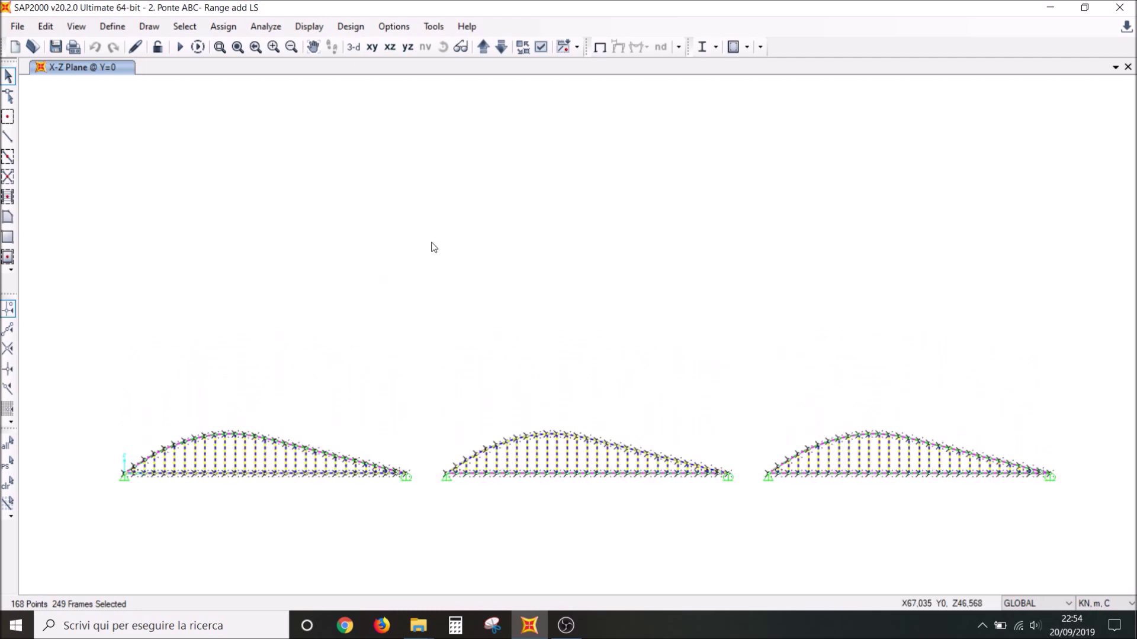
Replicate the arches 3 times with dz 15, including group assignments
key("ctrl+r")
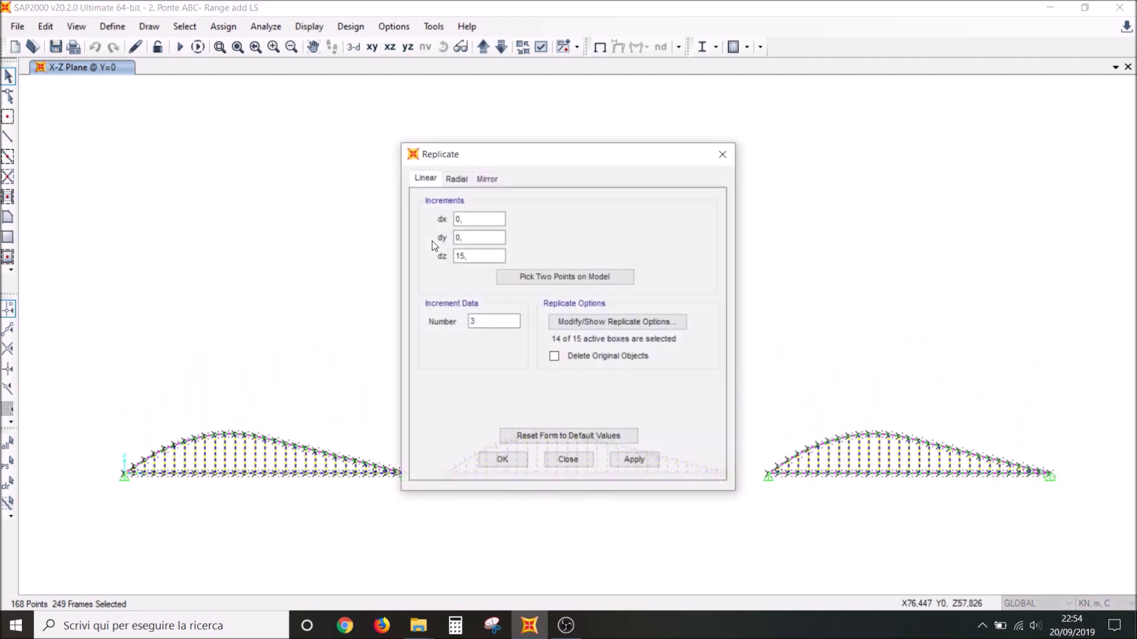
left_click_drag(503, 259, 437, 264)
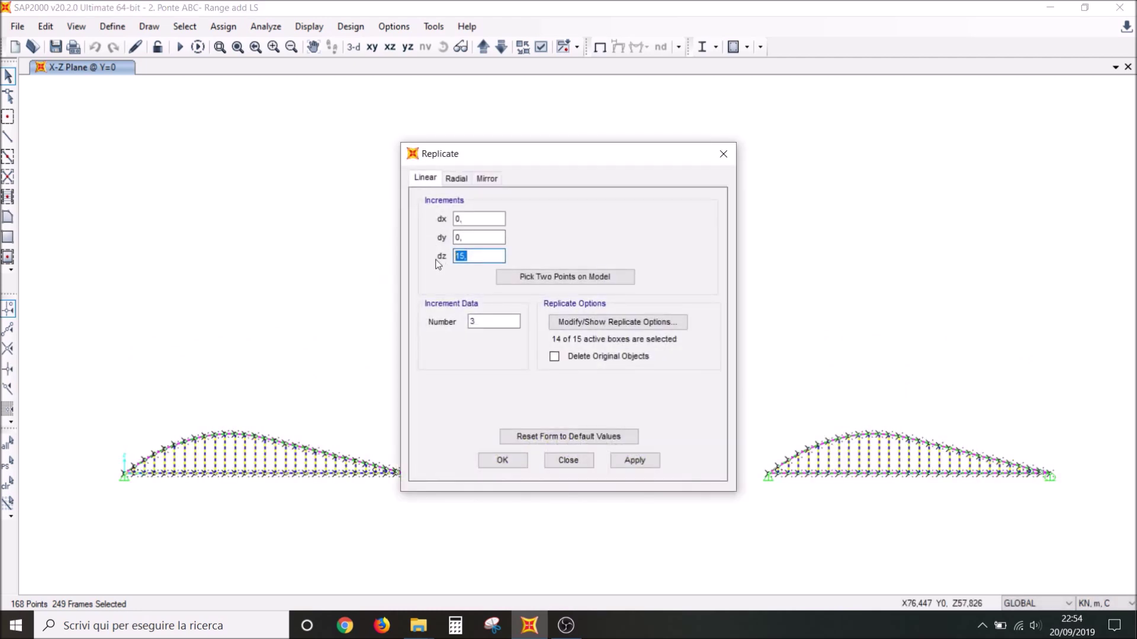
type("15")
left_click(588, 320)
left_click(325, 392)
left_click(648, 295)
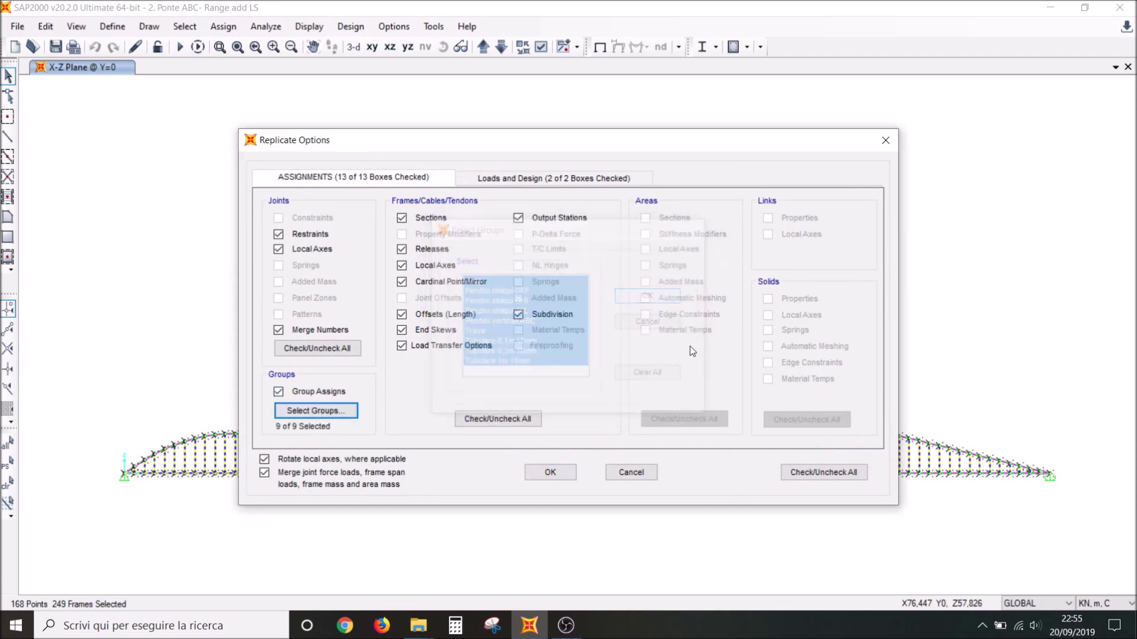
left_click(568, 473)
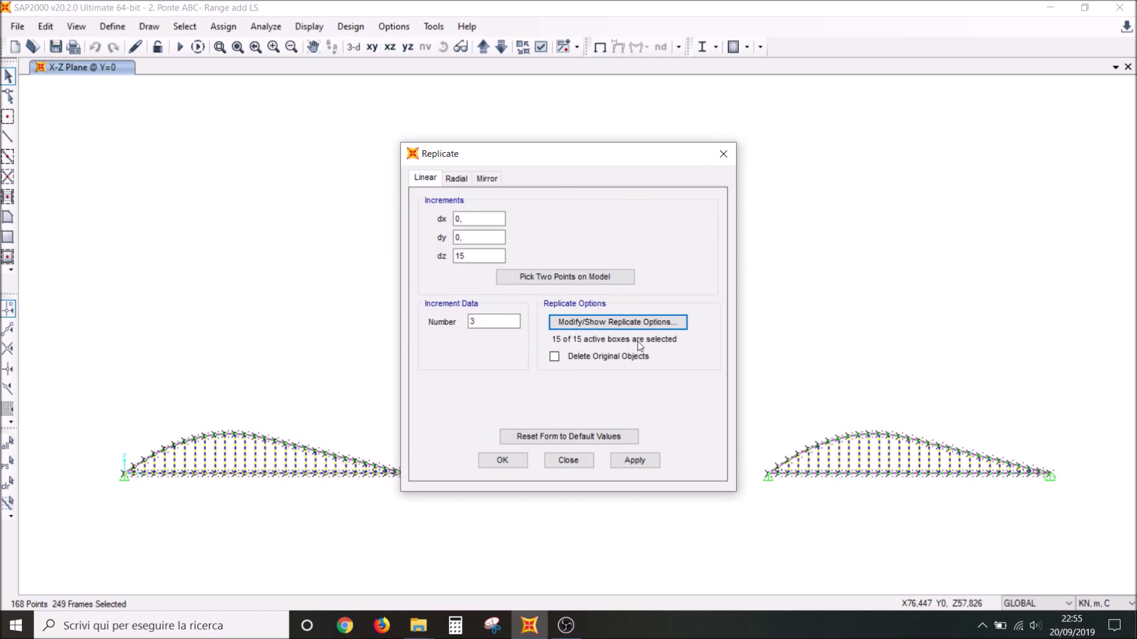
left_click(503, 461)
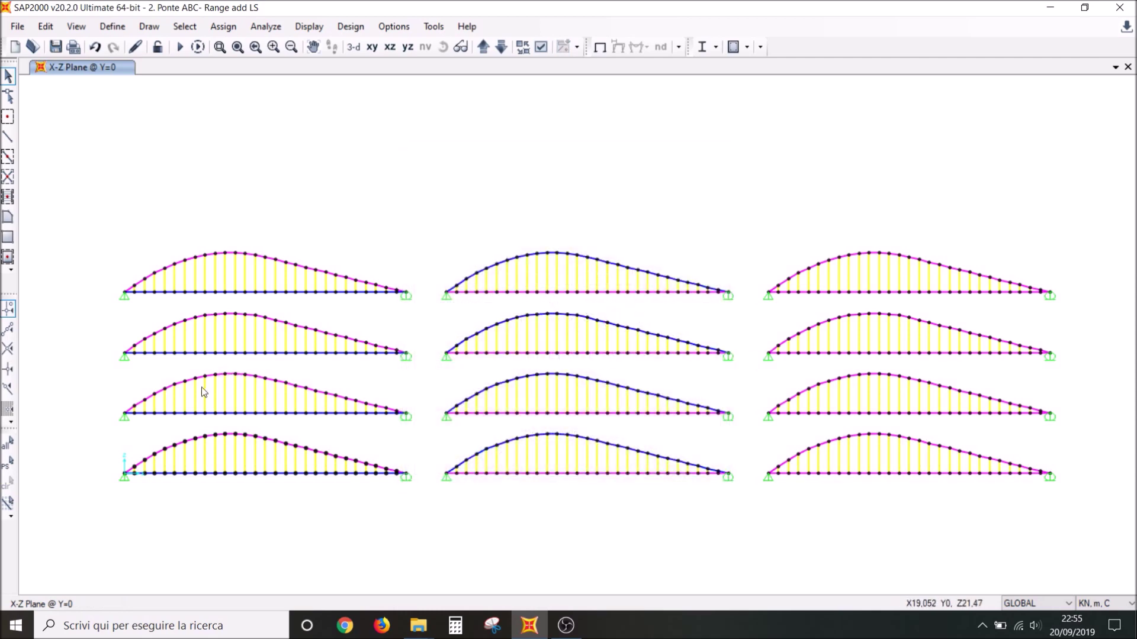
Delete seven hangers from the third arch in the left column
scroll(160, 413, "up", 2)
left_click(130, 402)
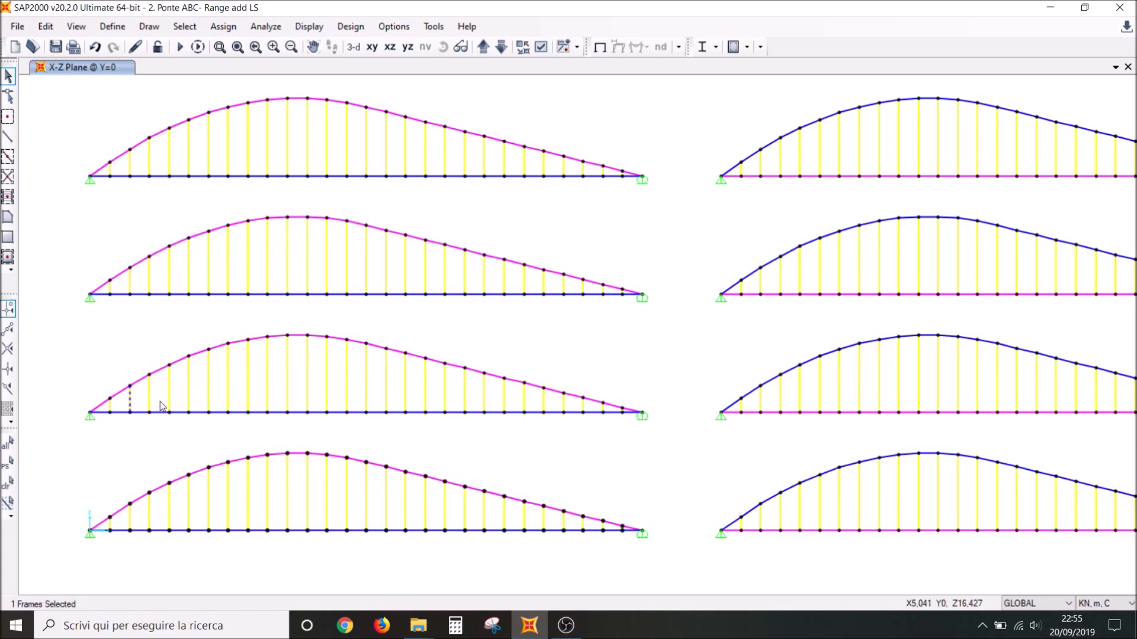
left_click(208, 396)
left_click(248, 394)
left_click(288, 394)
left_click(327, 389)
left_click(365, 389)
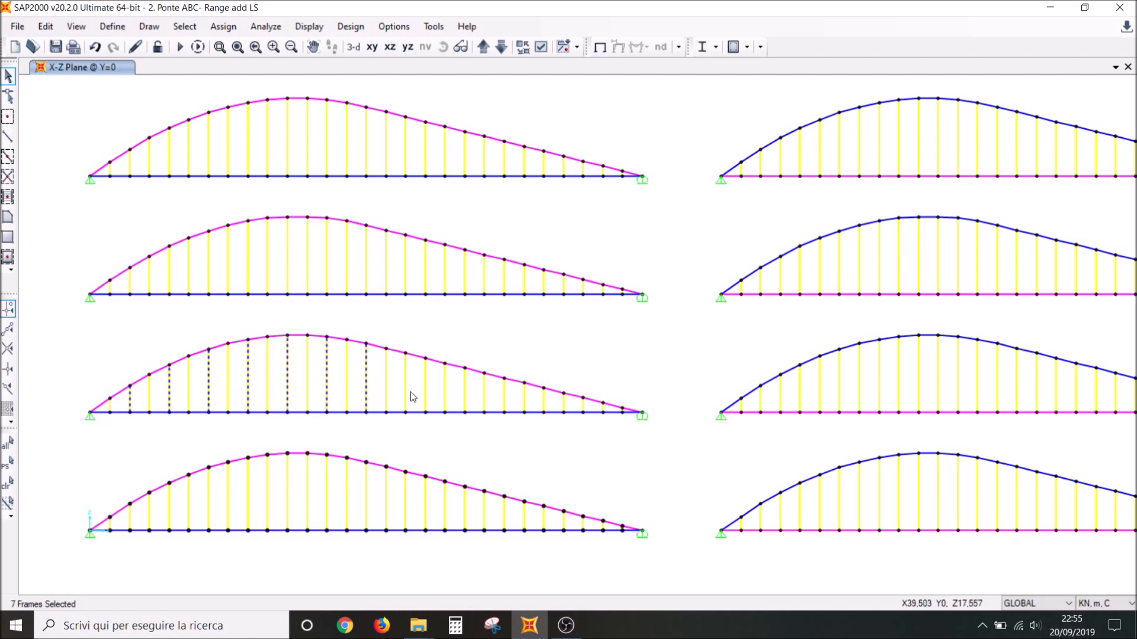
left_click(406, 394)
key("Delete")
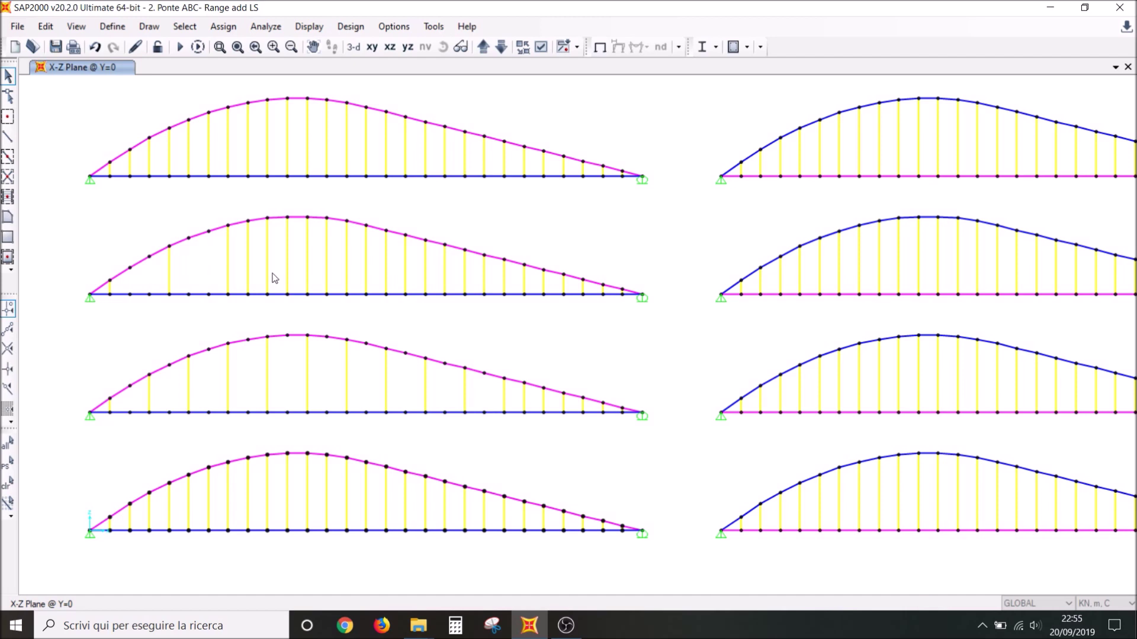
Delete several hangers from the second arch in the left column
key("Delete")
left_click_drag(334, 277, 299, 243)
key("Delete")
Delete the top arch's hangers in groups of three
left_click_drag(176, 157, 126, 175)
key("Delete")
left_click_drag(252, 155, 208, 148)
key("Delete")
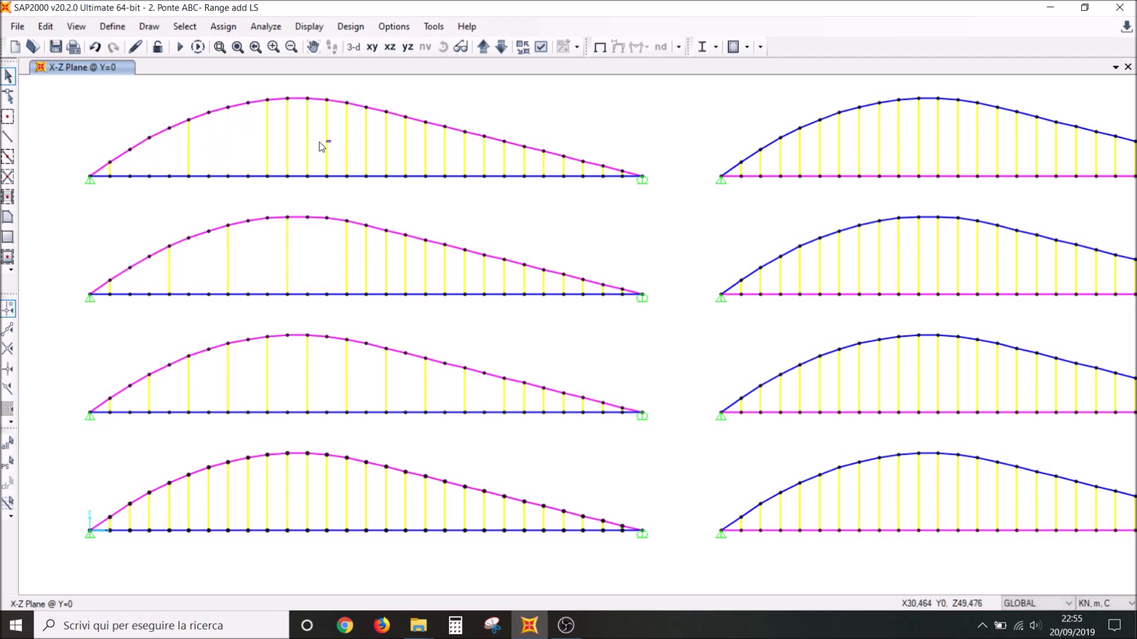
left_click_drag(332, 139, 282, 163)
key("Delete")
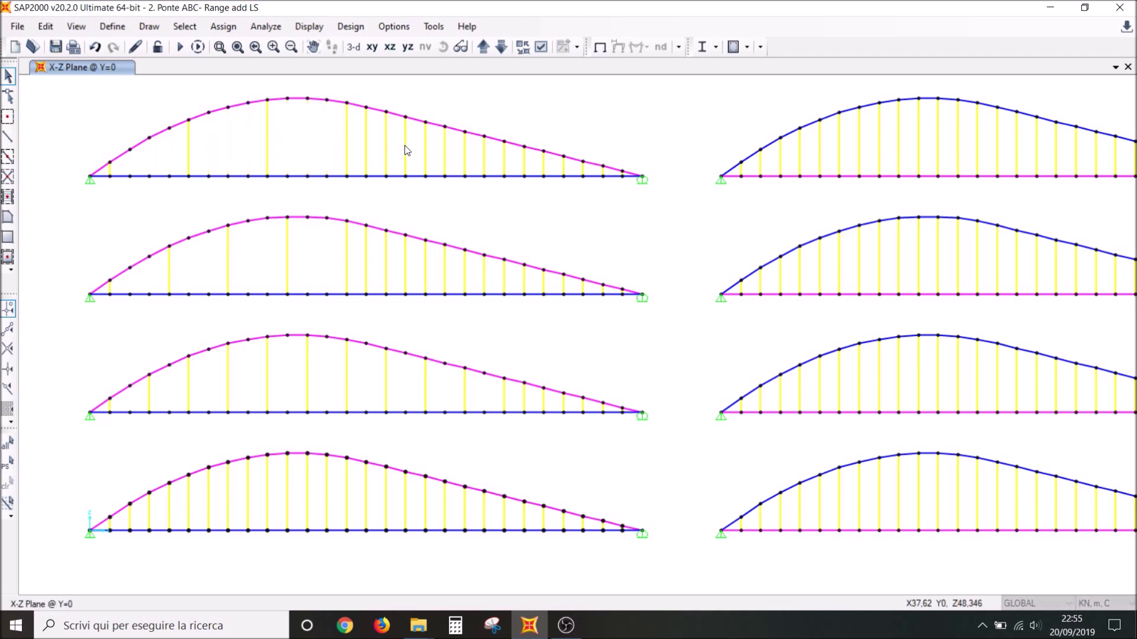
left_click_drag(419, 144, 365, 153)
key("Delete")
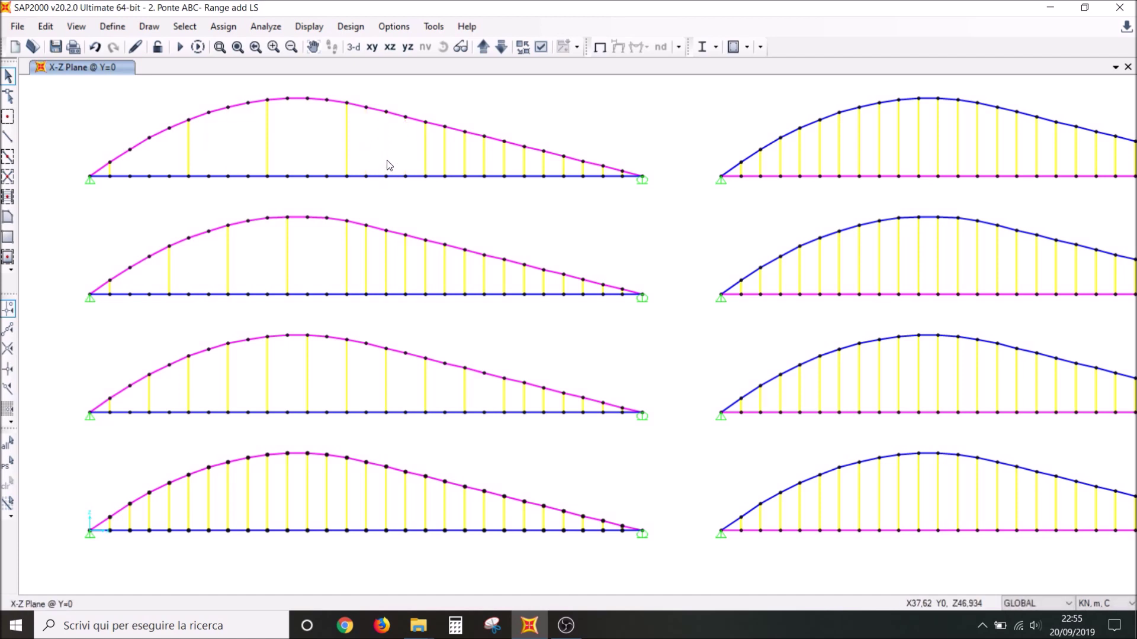
middle_click_drag(379, 333, 706, 352)
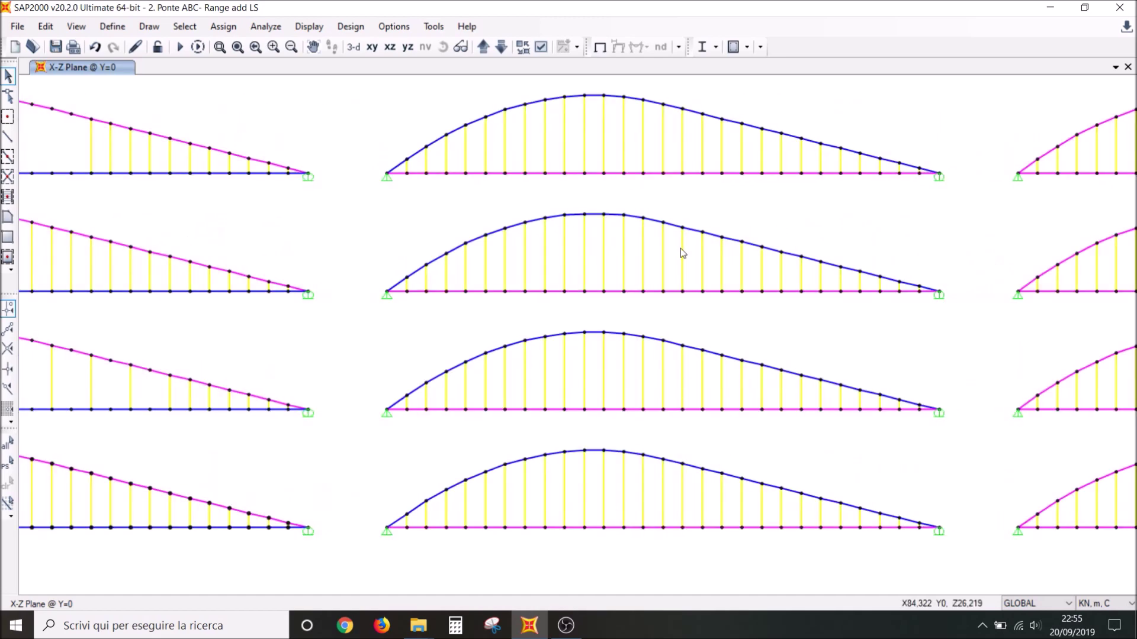
scroll(436, 310, "down", 5)
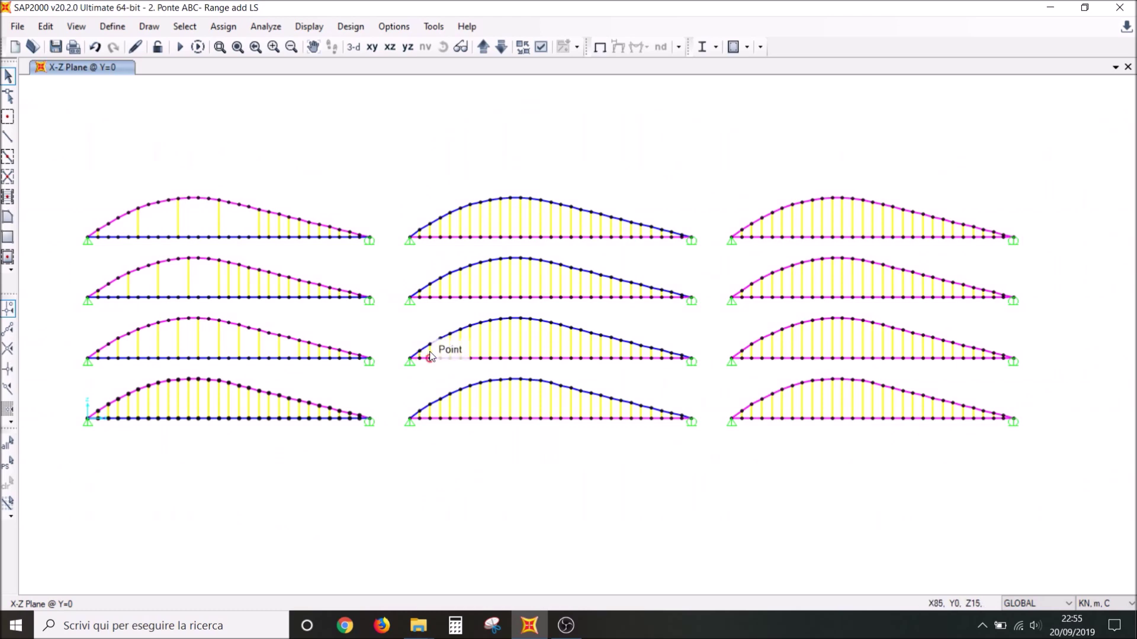
scroll(430, 356, "up", 5)
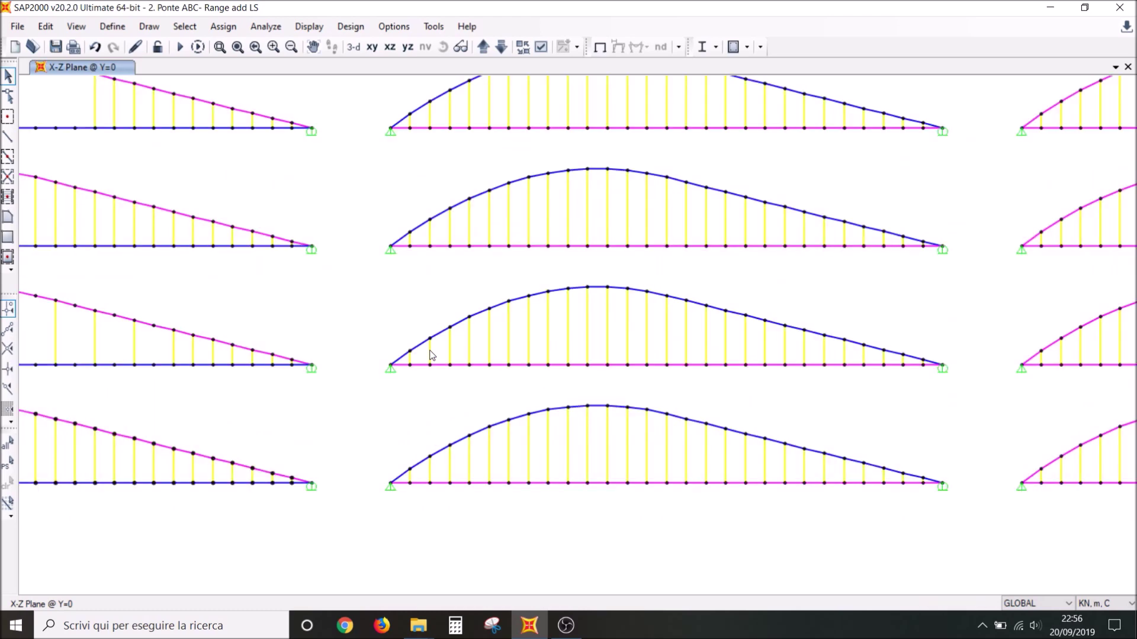
left_click(430, 352)
left_click(469, 350)
left_click(508, 342)
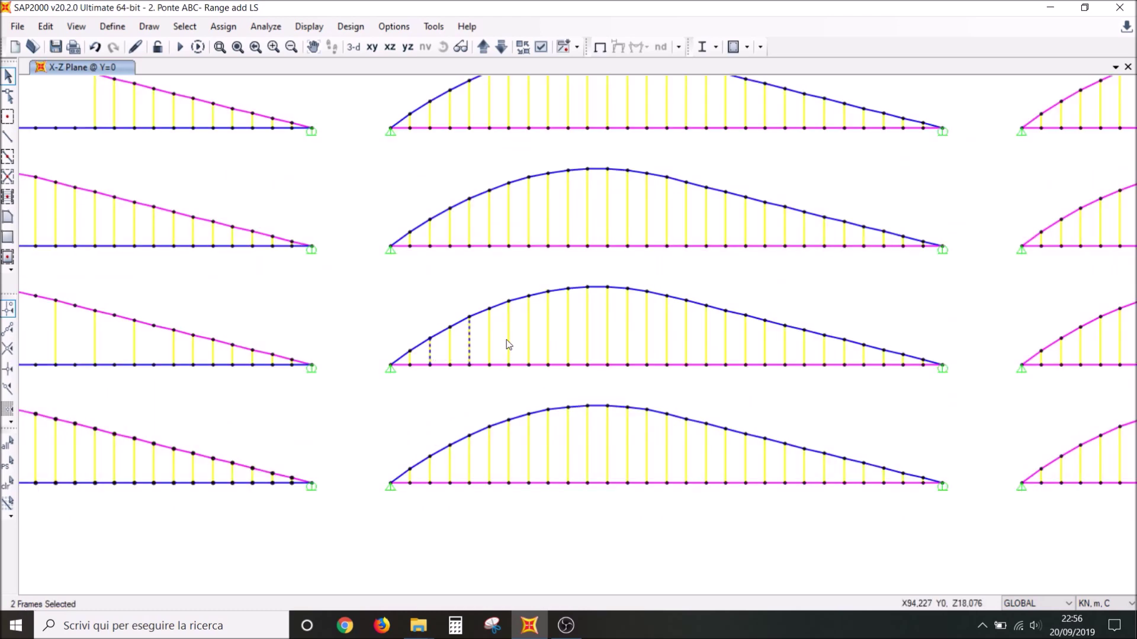
scroll(490, 294, "down", 5)
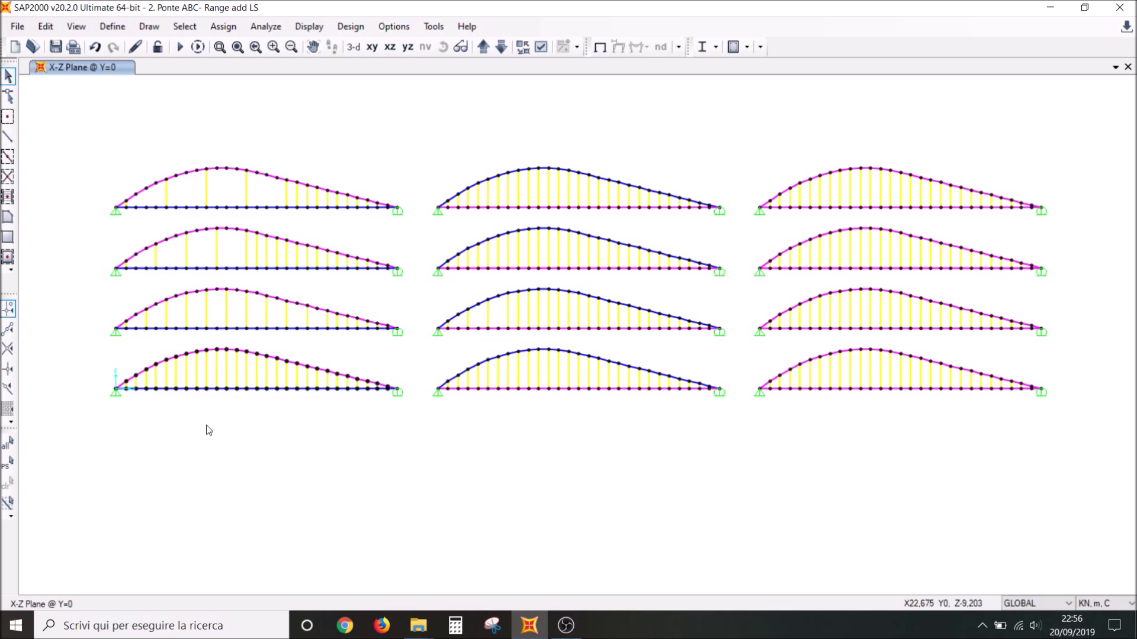
scroll(113, 399, "up", 3)
Assign a 1 kN/m uniform gravity load in pattern 01 to the left support's short frame
scroll(112, 398, "up", 1)
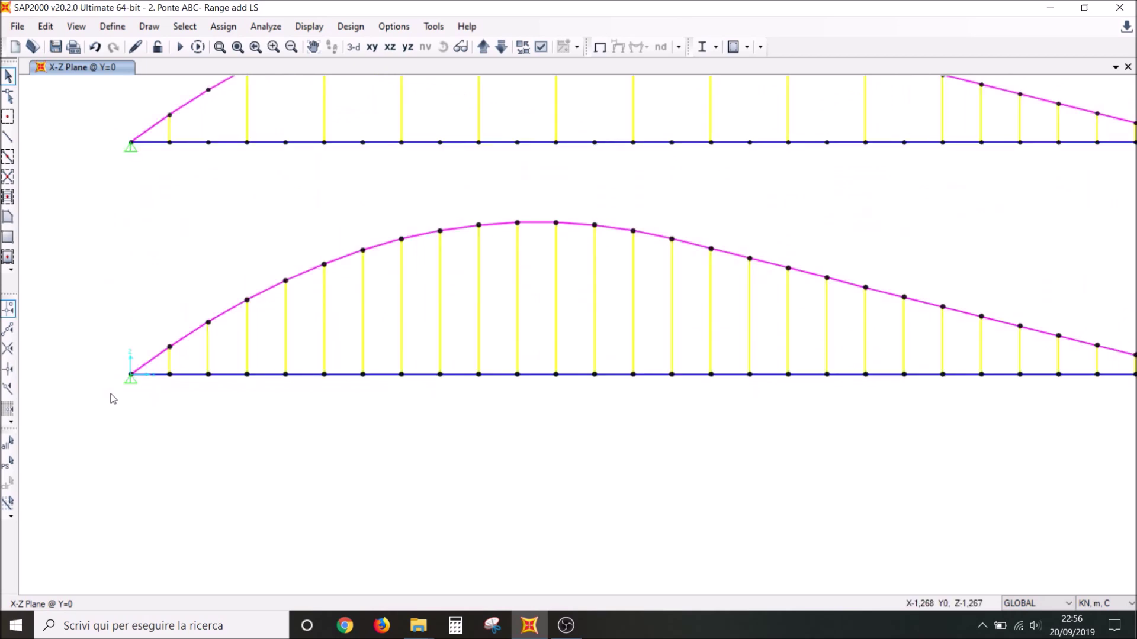
left_click(153, 376)
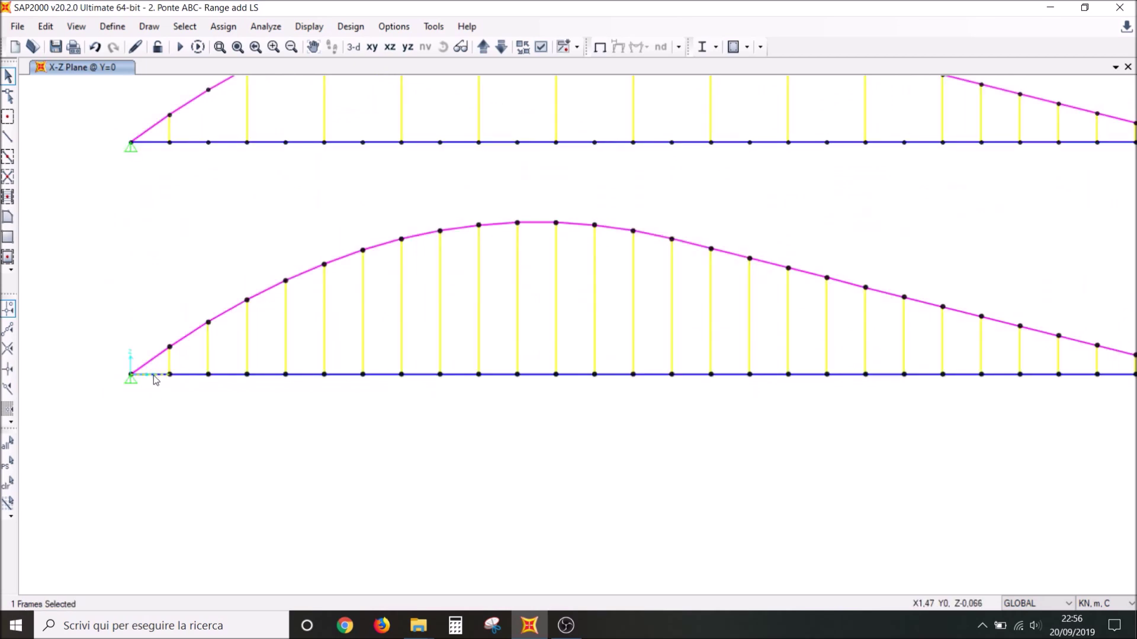
left_click(222, 26)
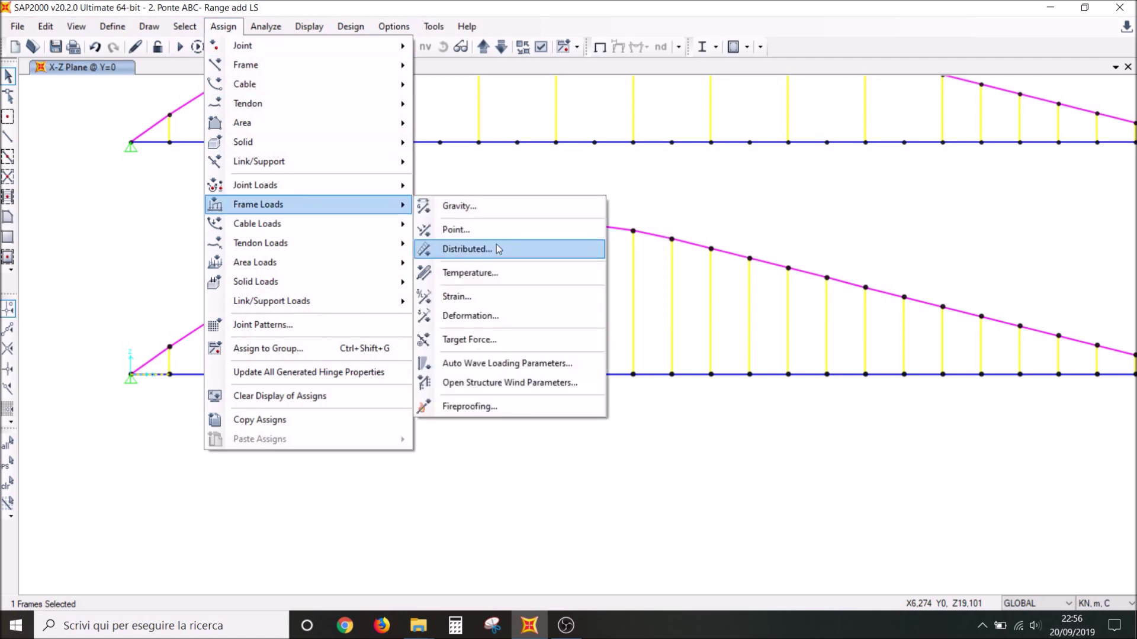
mouse_move(257, 205)
left_click(496, 245)
left_click_drag(734, 236, 709, 238)
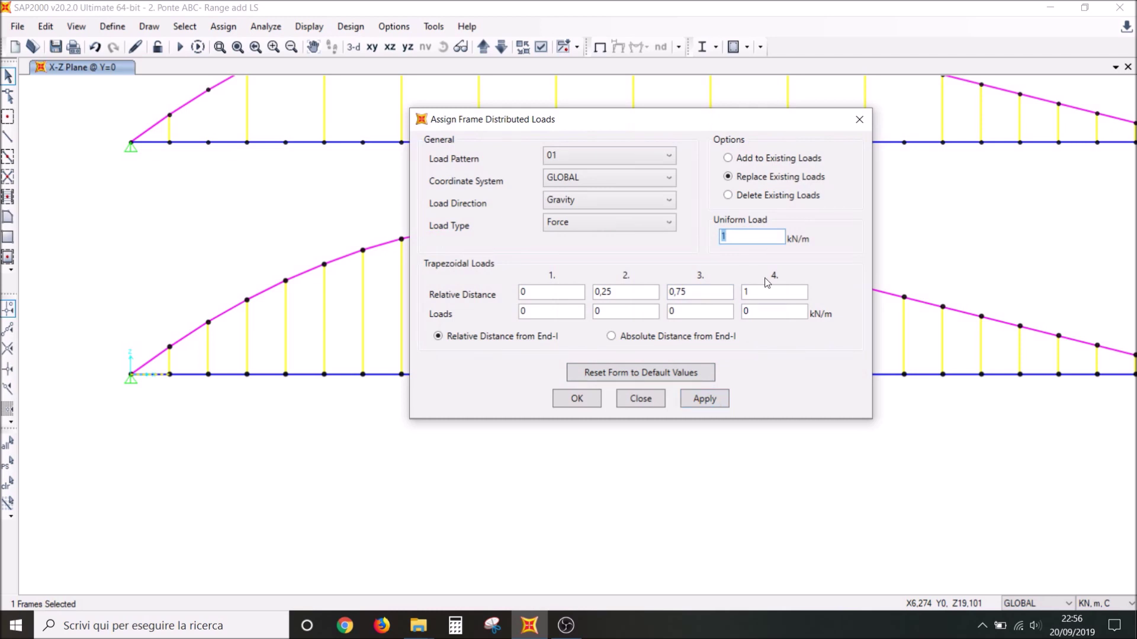
left_click(858, 120)
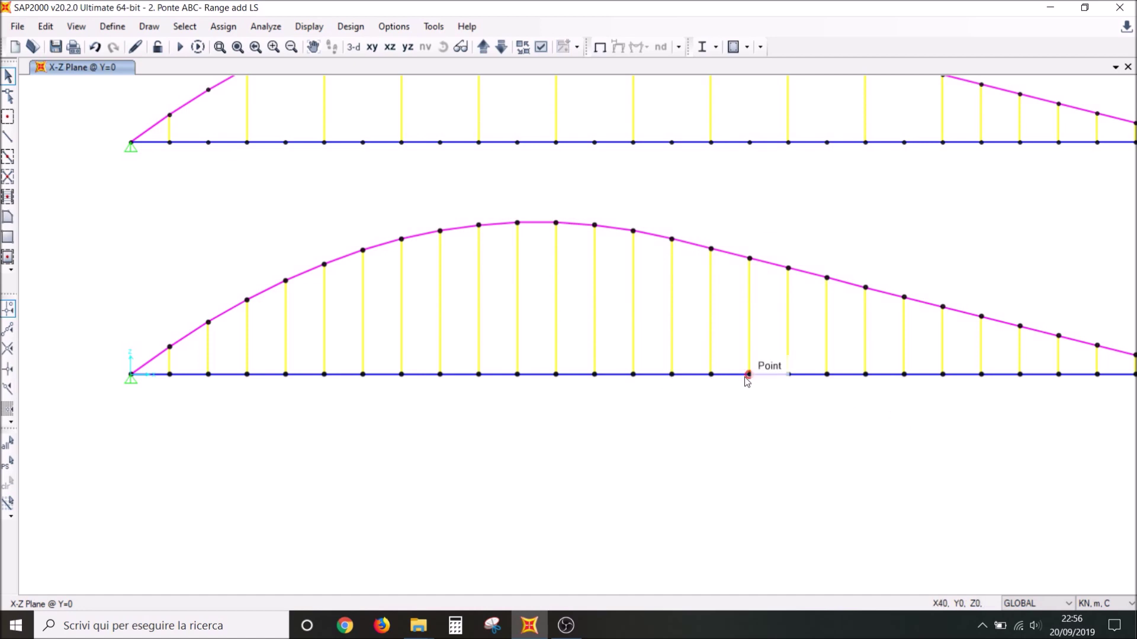
scroll(747, 382, "down", 5)
middle_click_drag(644, 440, 439, 436)
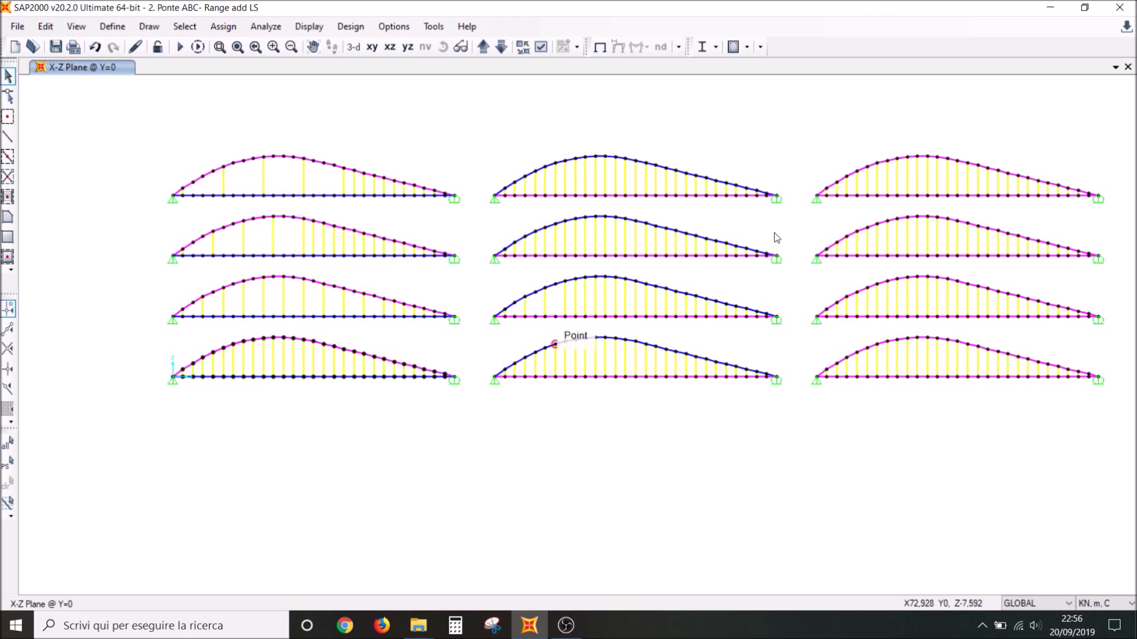
mouse_move(1102, 137)
left_mouse_down()
mouse_move(204, 271)
mouse_move(89, 325)
left_mouse_up()
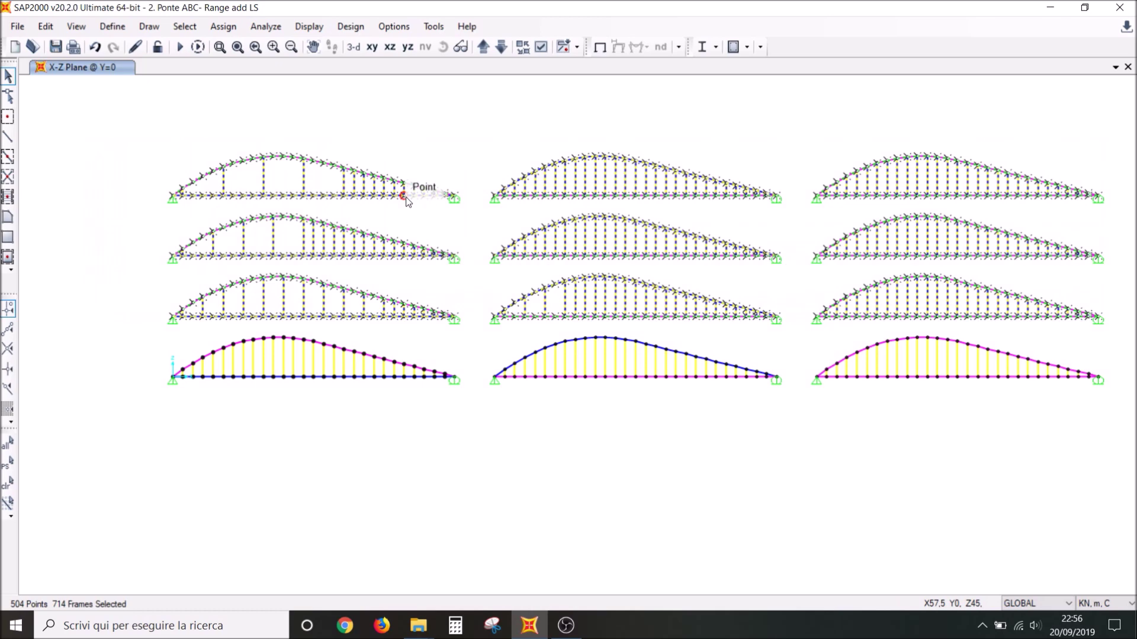
key("ctrl+q")
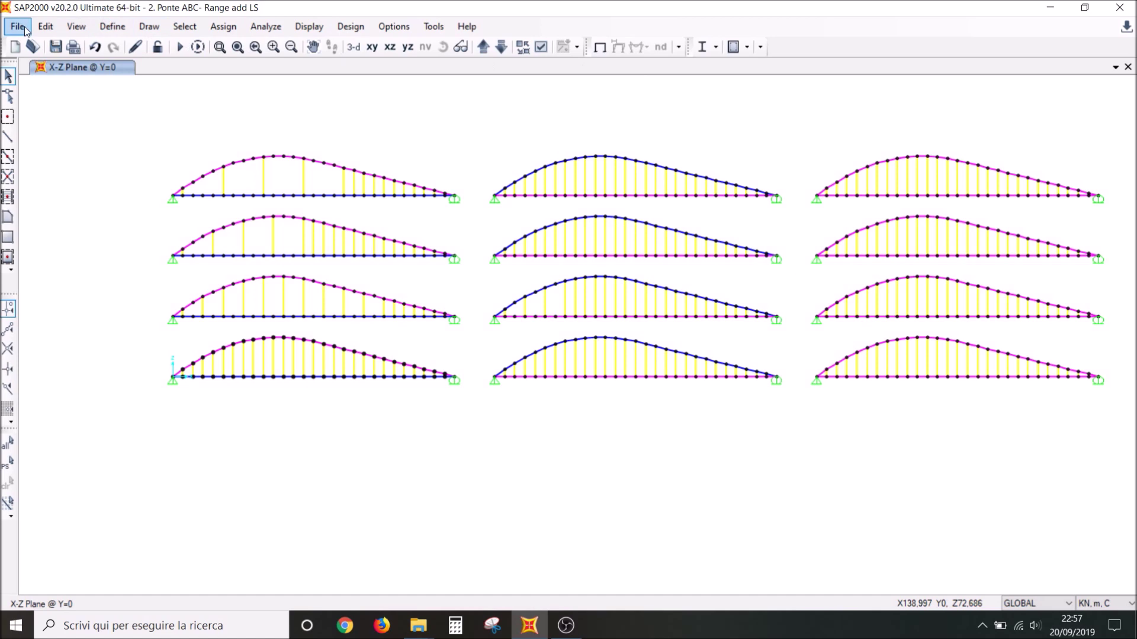
mouse_move(1126, 124)
left_mouse_down()
mouse_move(882, 197)
mouse_move(864, 125)
left_mouse_up()
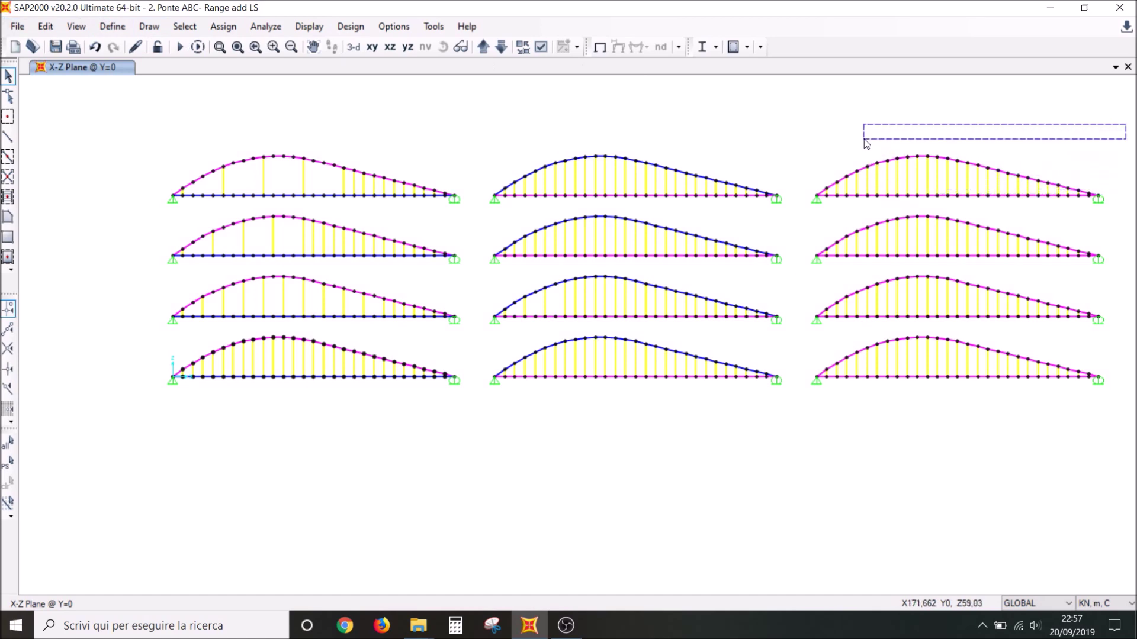
left_click_drag(864, 125, 860, 117)
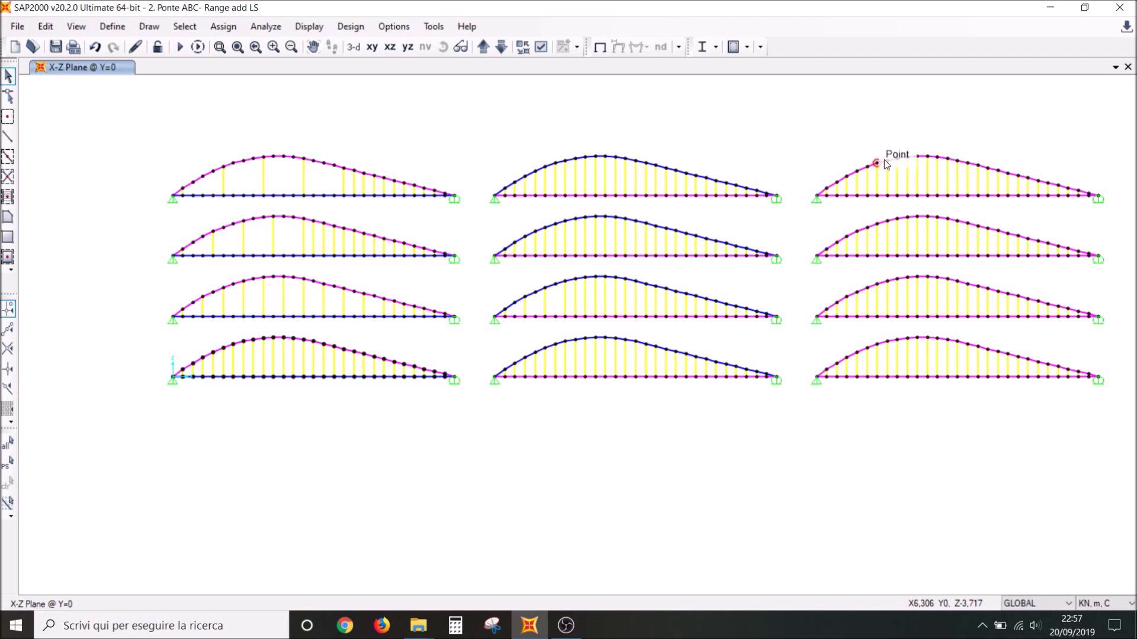
left_click_drag(1116, 109, 142, 412)
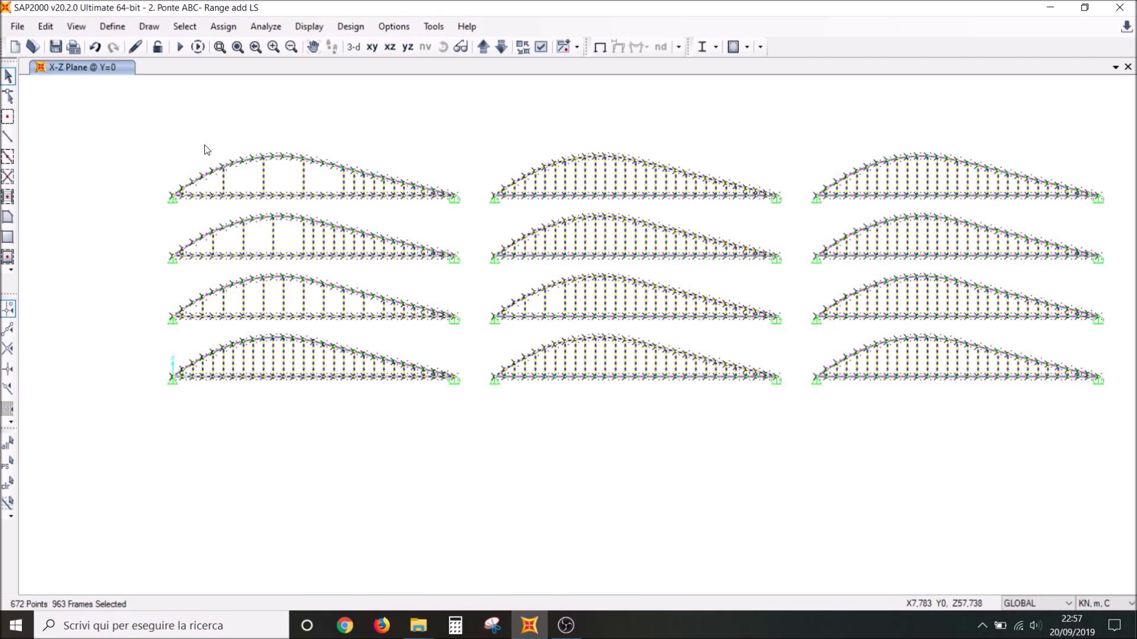
key("ctrl+q")
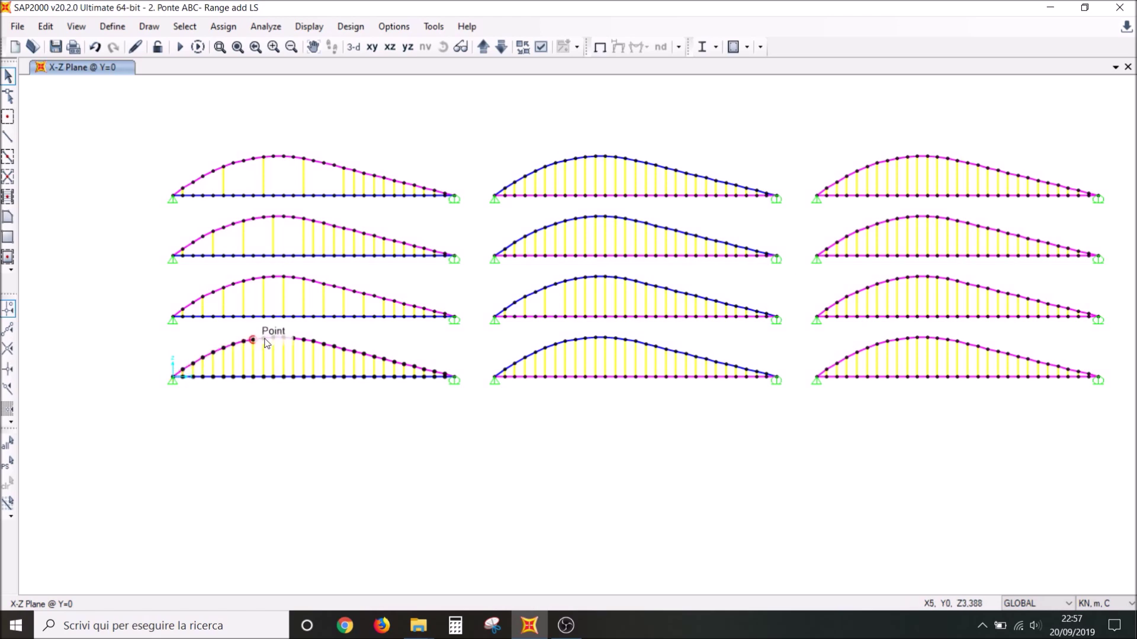
scroll(359, 402, "up", 1)
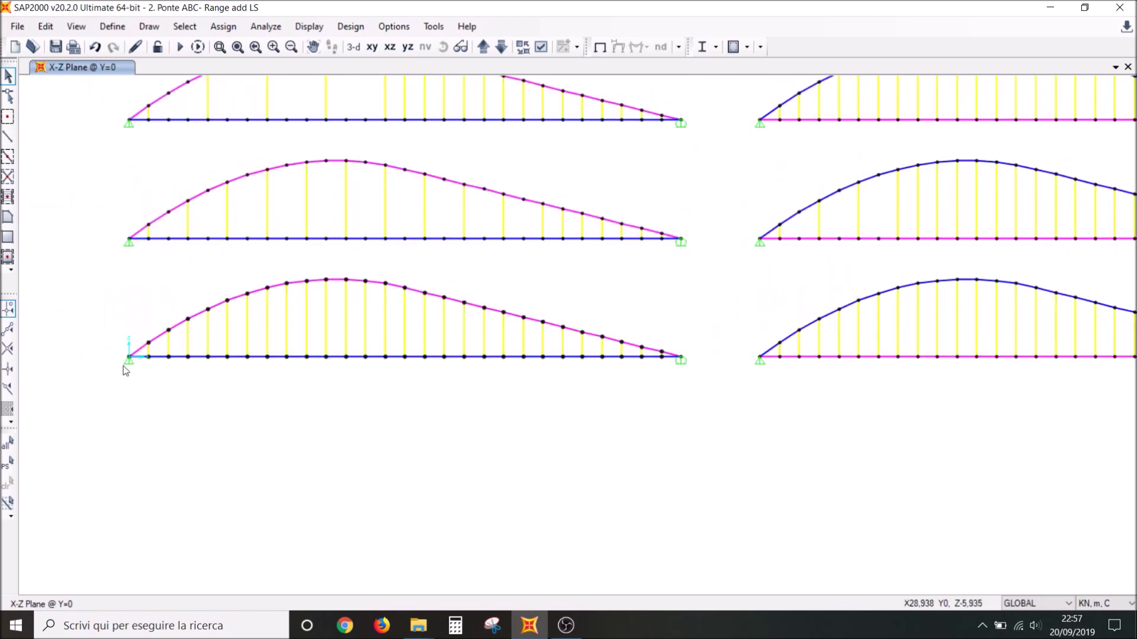
Window-select the bottom chords, then all twelve arches (672 points, 963 frames)
mouse_move(115, 355)
left_mouse_down()
mouse_move(330, 381)
mouse_move(694, 390)
left_mouse_up()
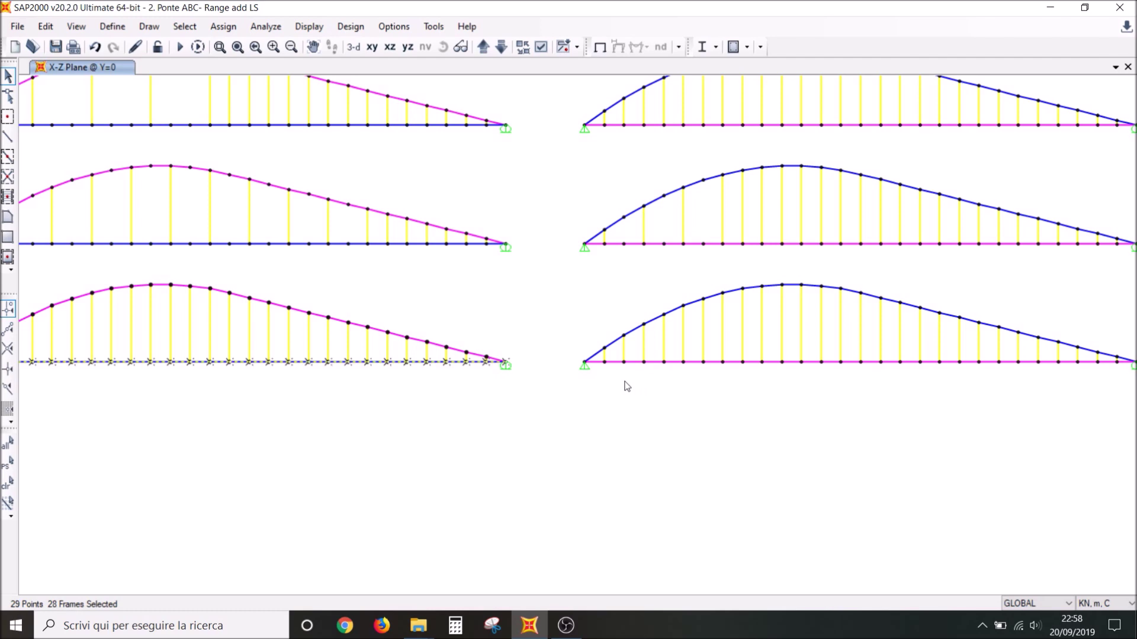
middle_click_drag(659, 401, 571, 388)
left_click_drag(538, 361, 1127, 395)
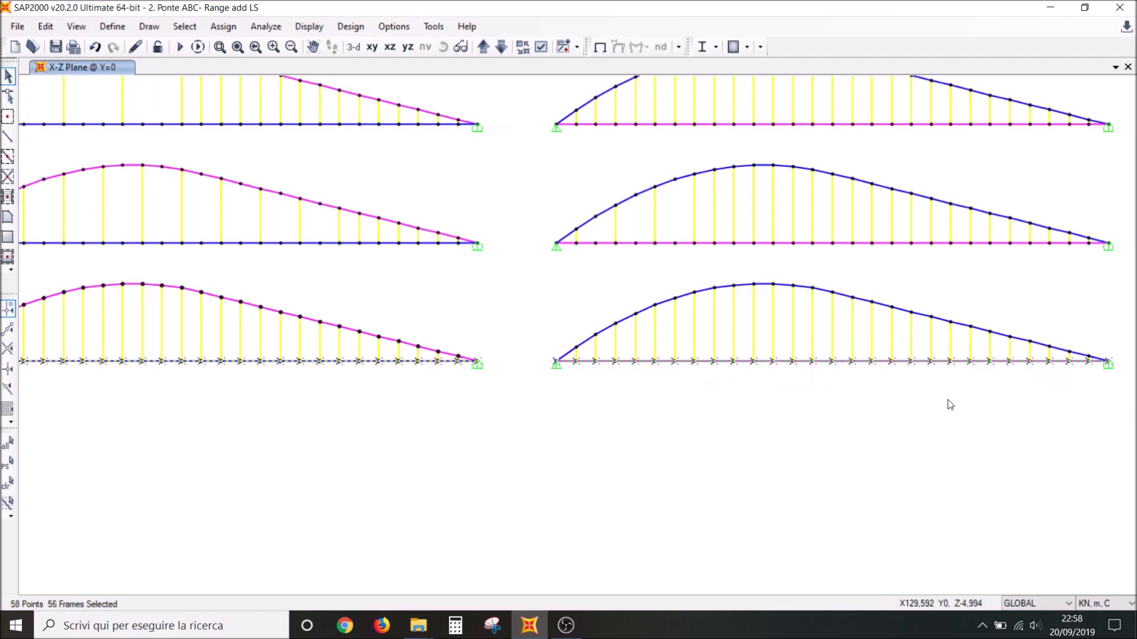
scroll(858, 368, "down", 2)
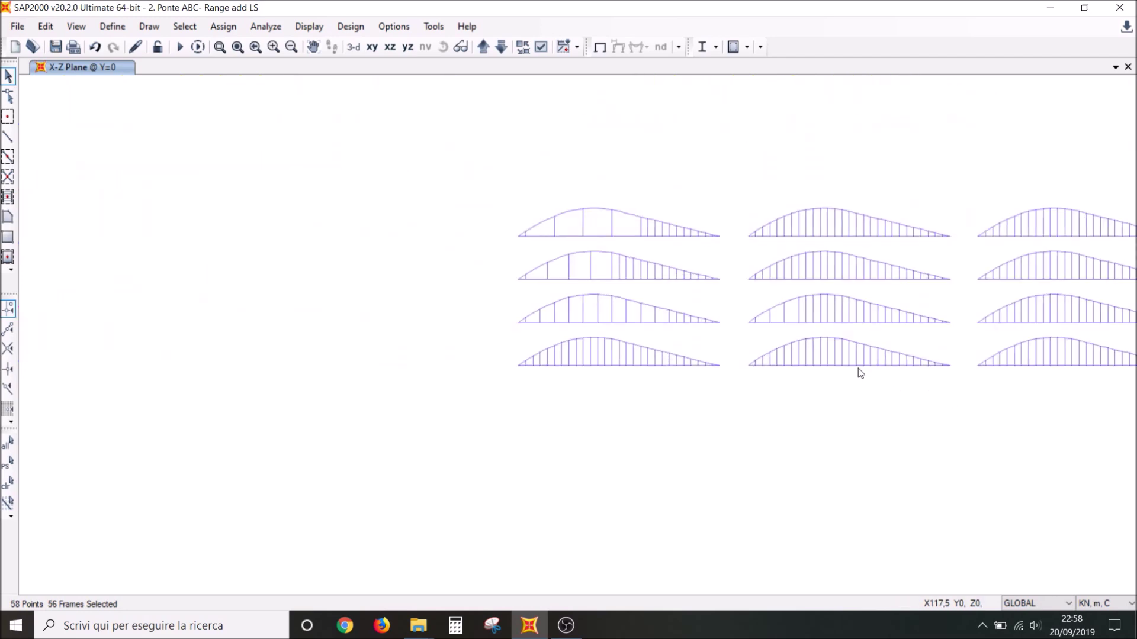
scroll(858, 368, "down", 1)
middle_click_drag(926, 304, 808, 281)
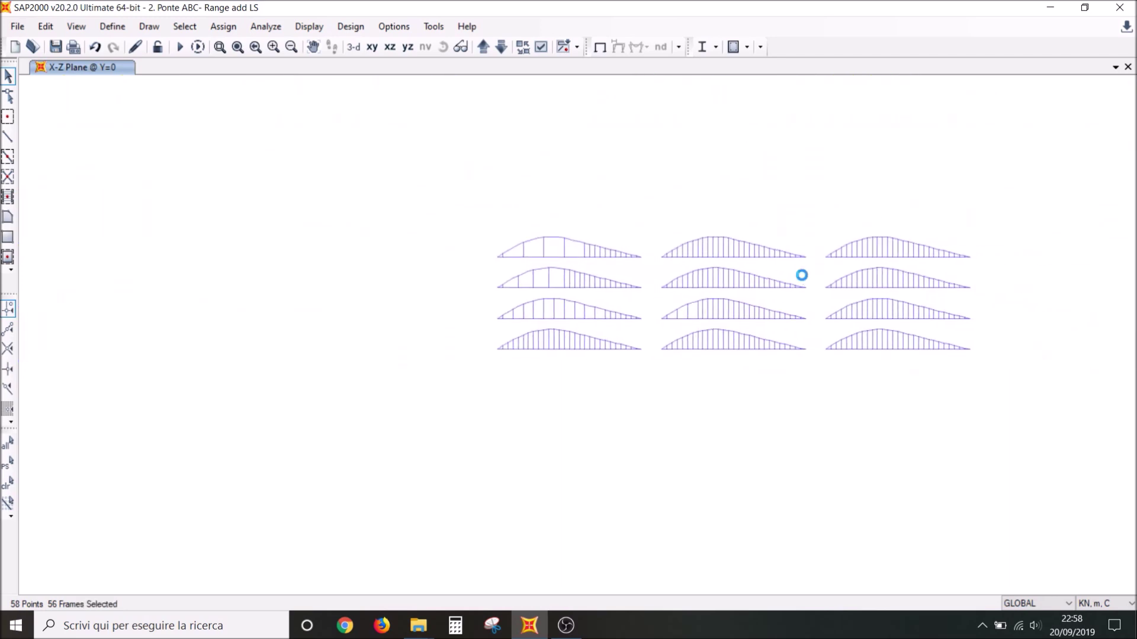
left_click_drag(1011, 197, 469, 407)
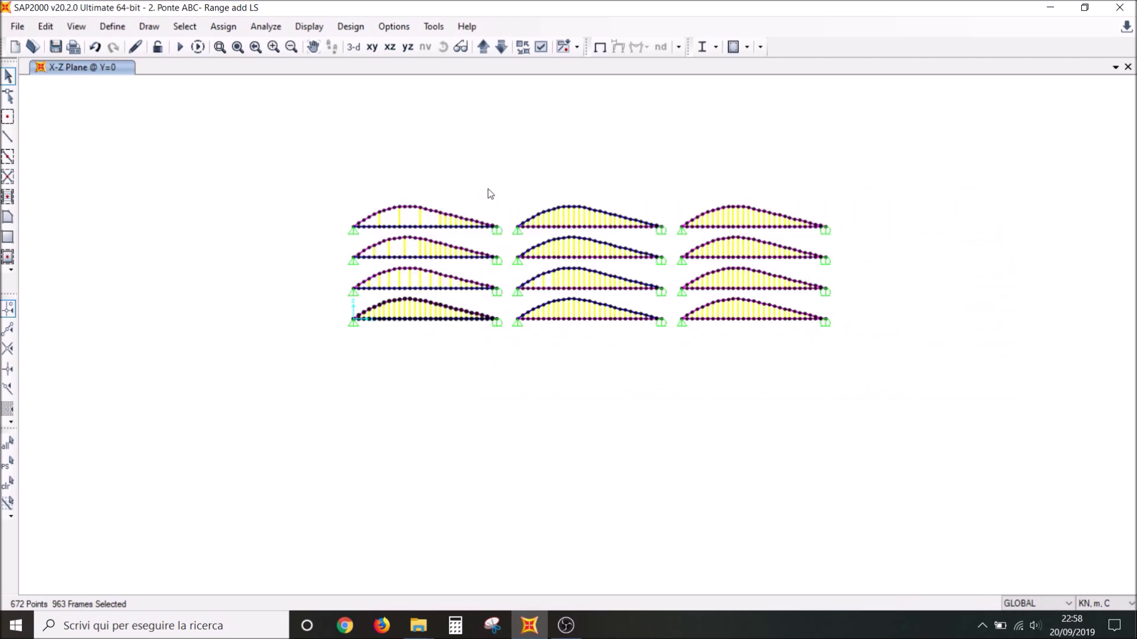
scroll(494, 196, "up", 1)
middle_click_drag(789, 176, 736, 172)
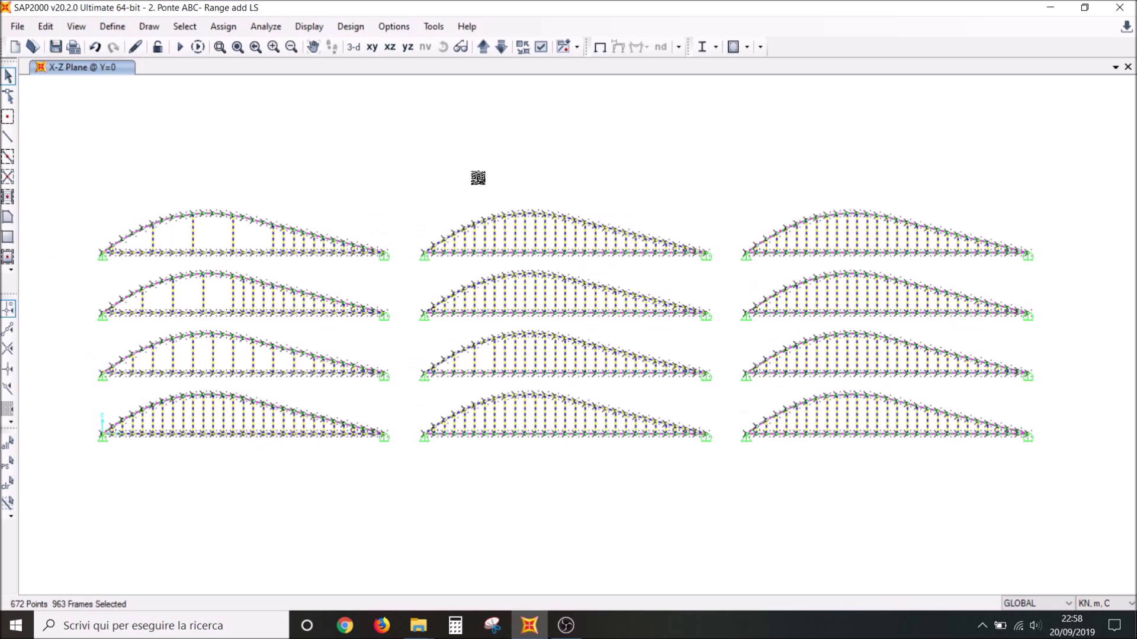
Choose the Frame Loads - Distributed table, all load patterns, for Excel export
left_click(15, 30)
mouse_move(131, 151)
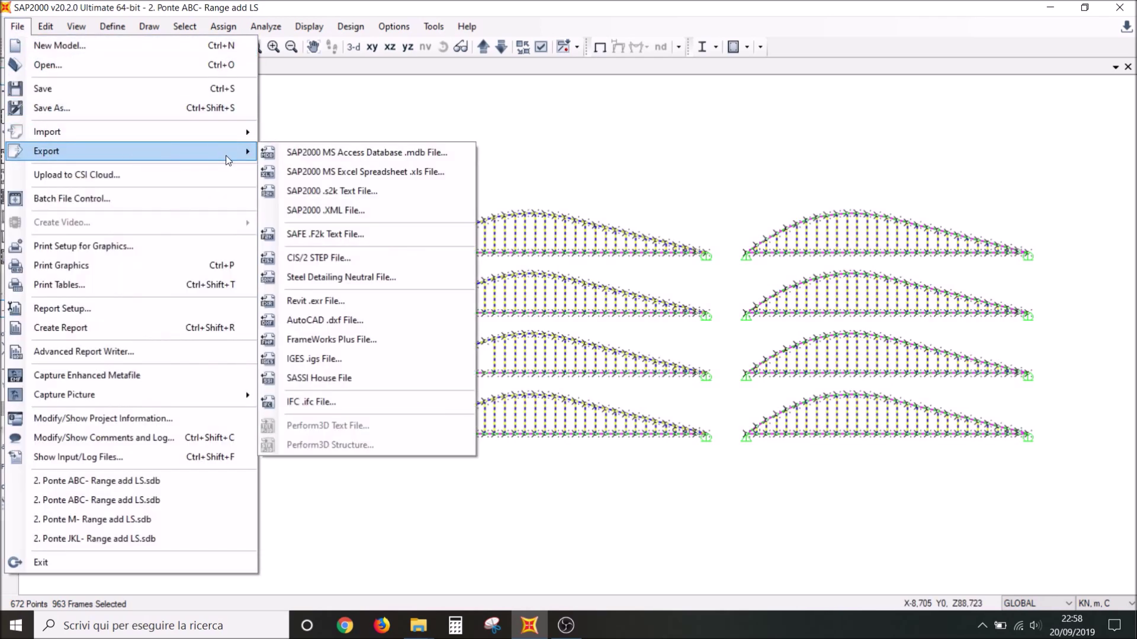
left_click(461, 176)
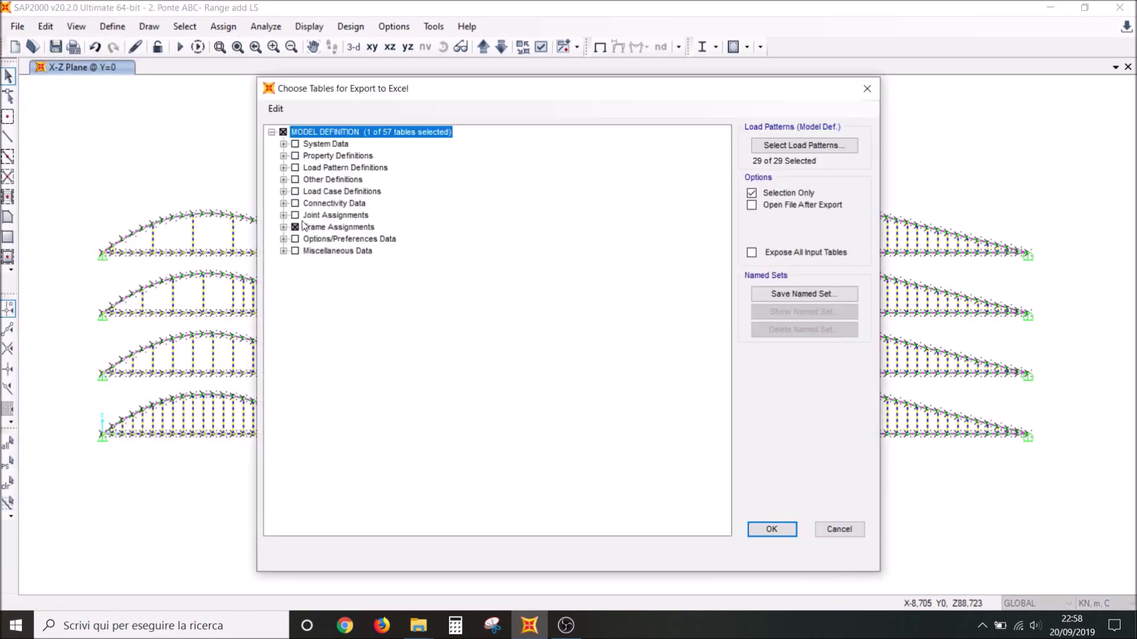
left_click(295, 228)
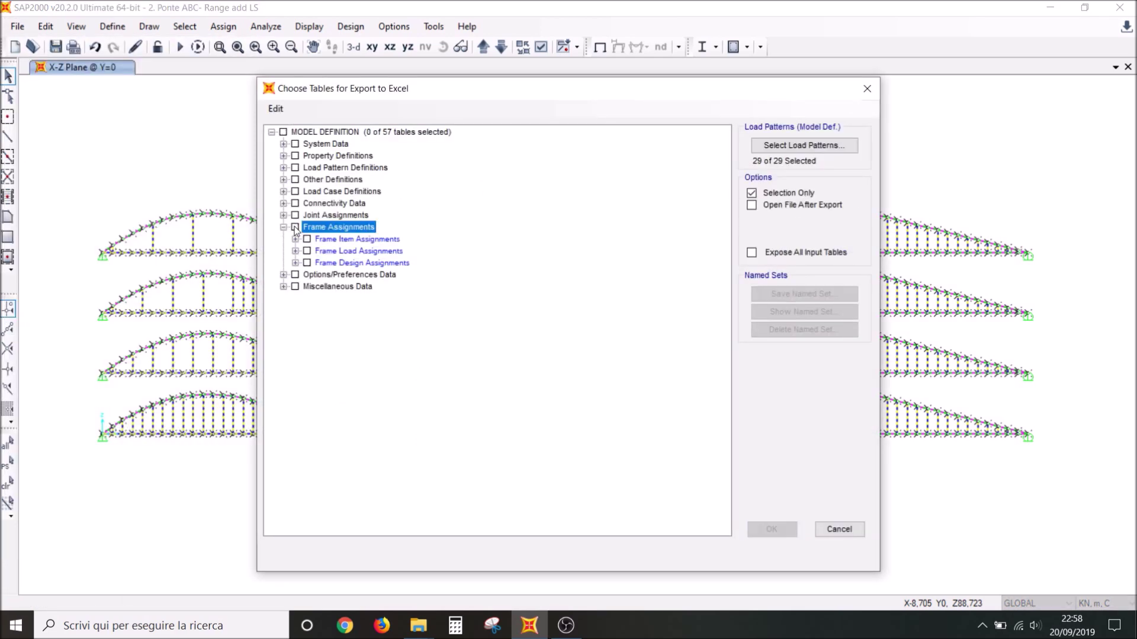
left_click(284, 228)
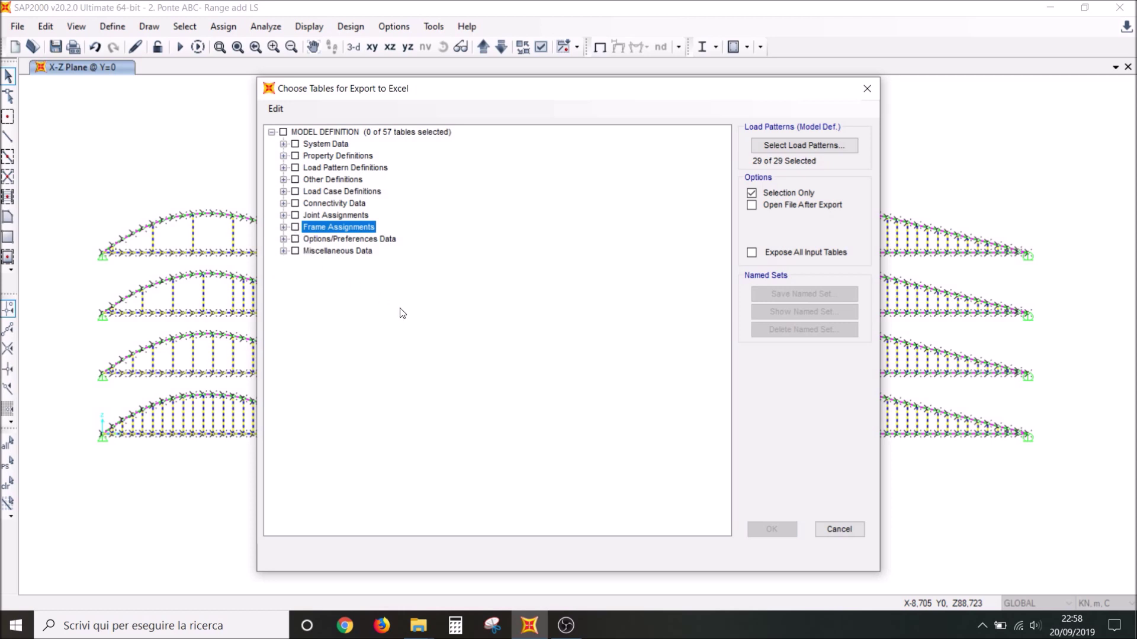
left_click(284, 229)
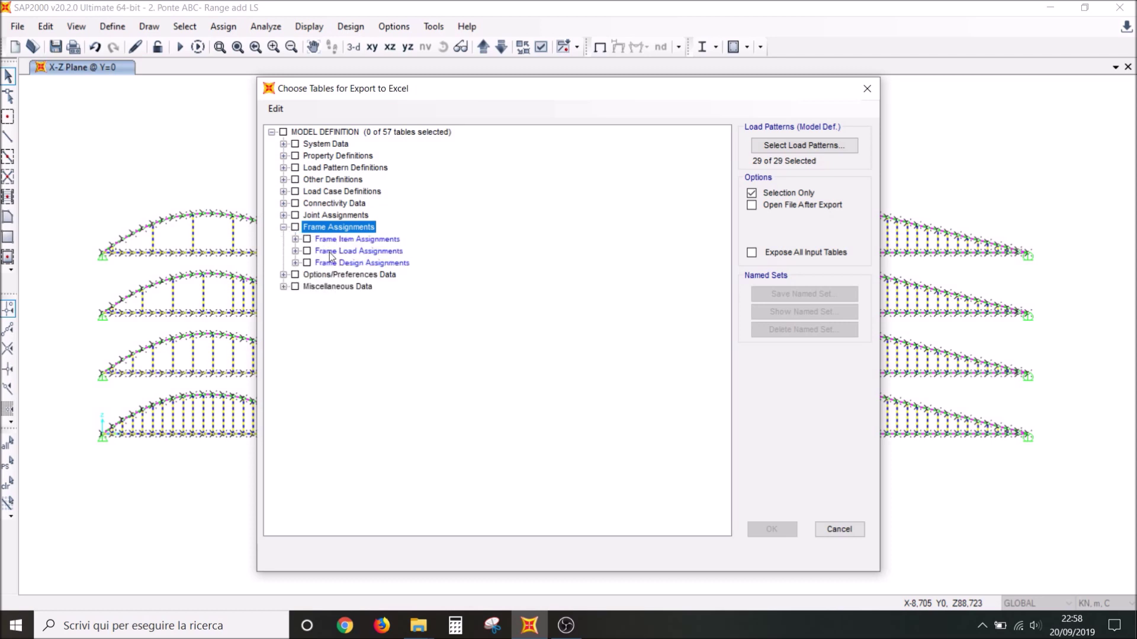
left_click(295, 251)
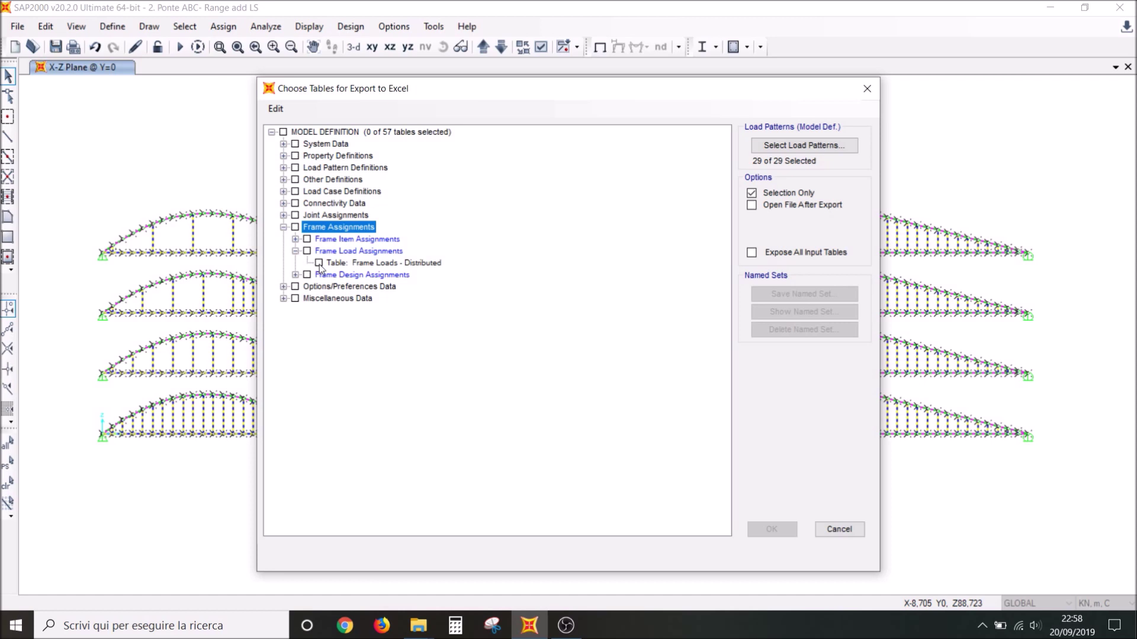
left_click(319, 264)
left_click(803, 148)
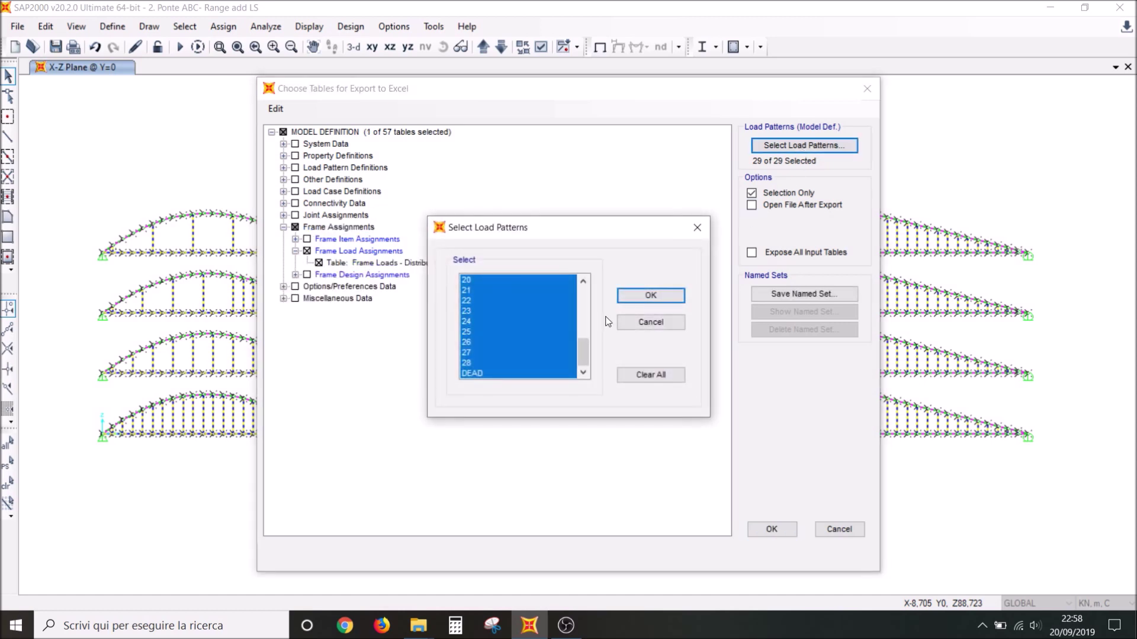
left_click(659, 298)
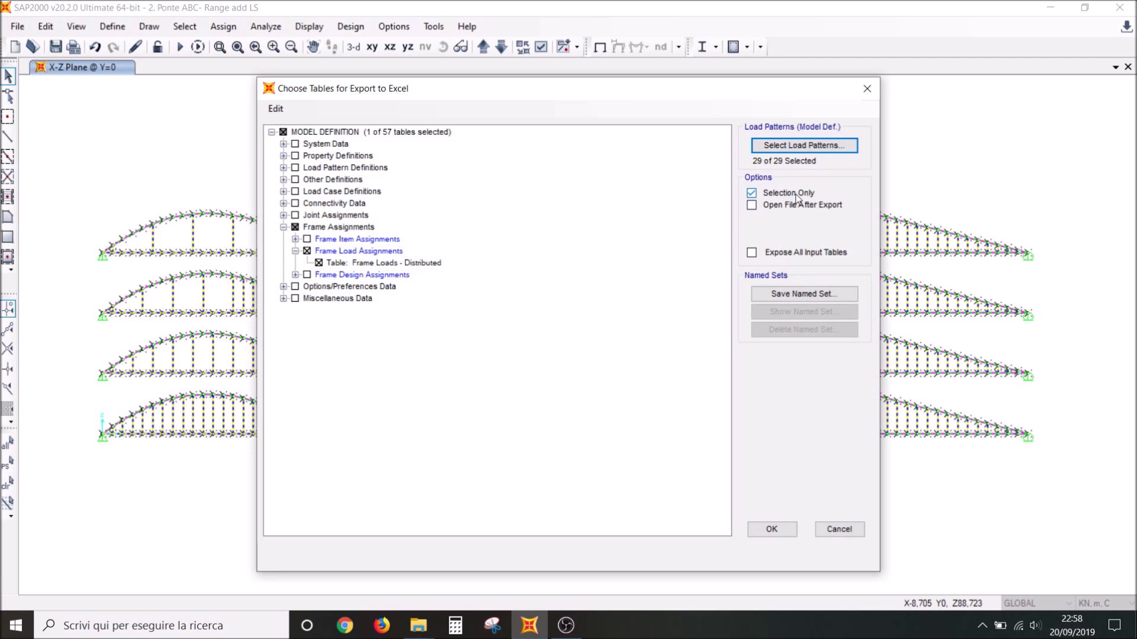
left_click(789, 531)
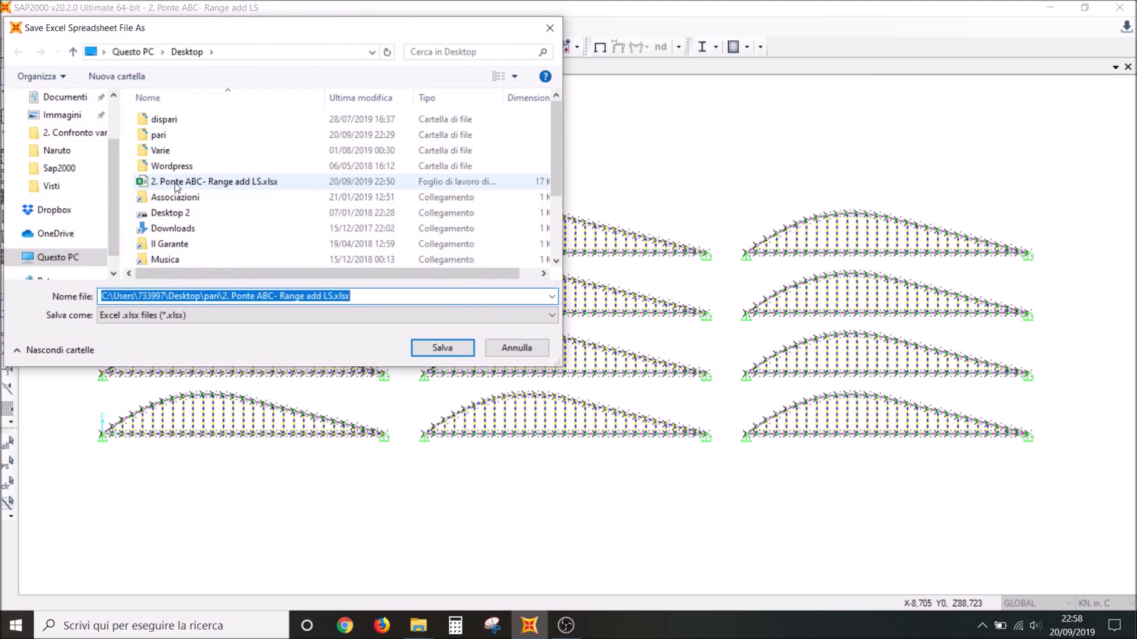
Overwrite '2. Ponte ABC- Range add LS.xlsx' with the export and minimize SAP2000
left_click(177, 183)
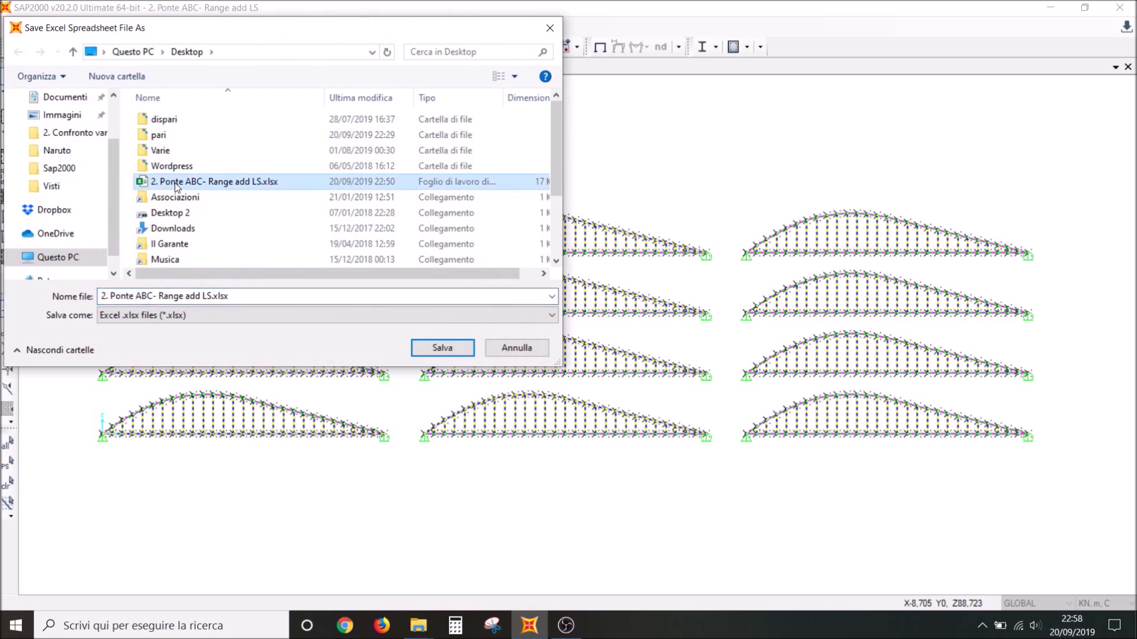
left_click(444, 348)
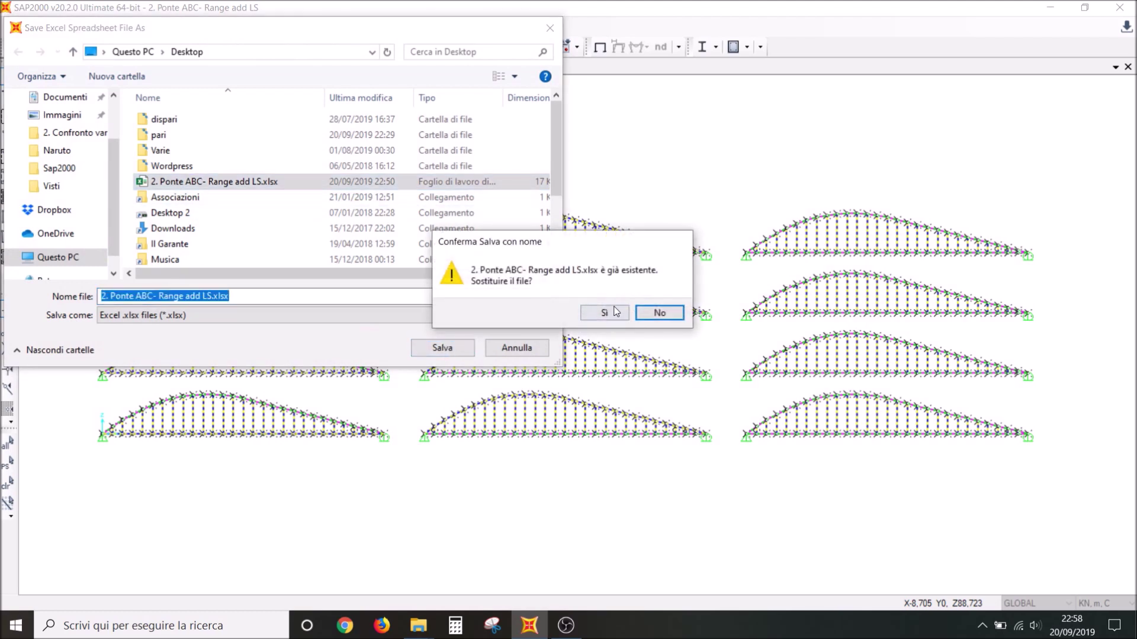
left_click(616, 312)
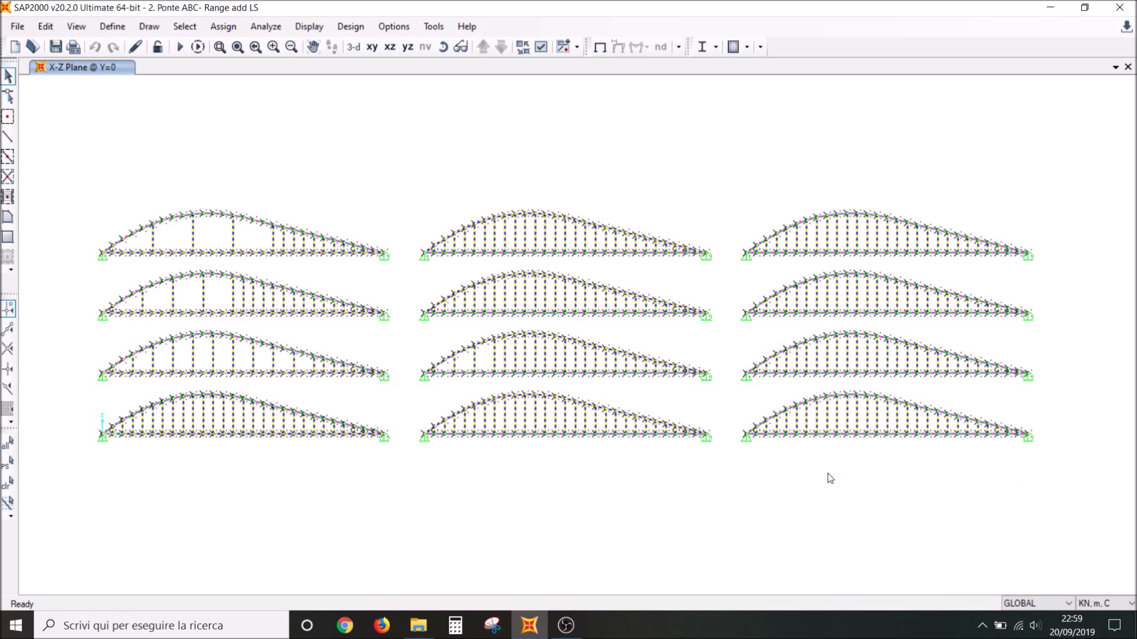
key("super+d")
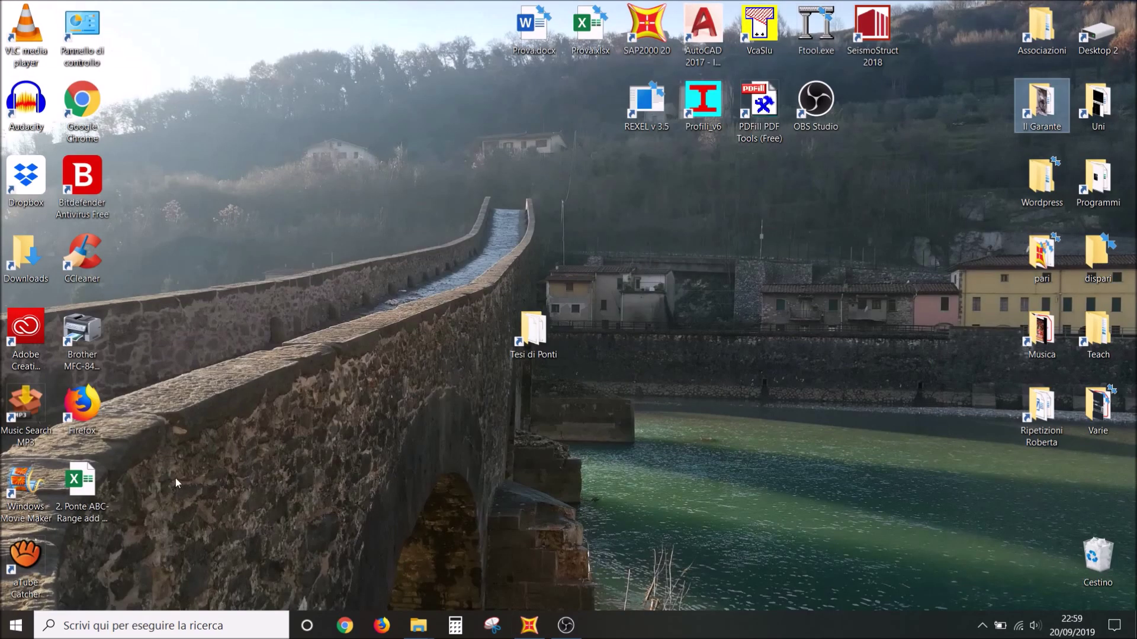
Open the exported frame-loads workbook in Excel and scroll through the table
double_click(81, 484)
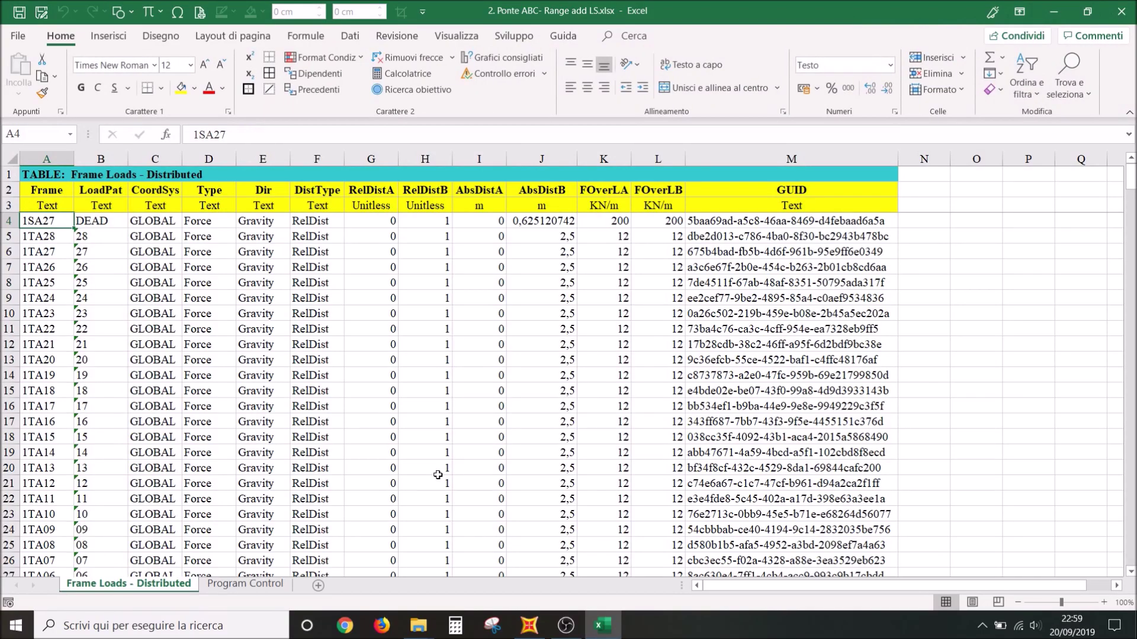
scroll(595, 242, "down", 5)
scroll(632, 298, "down", 11)
scroll(632, 297, "down", 9)
scroll(635, 314, "down", 11)
scroll(638, 337, "down", 8)
scroll(642, 363, "down", 16)
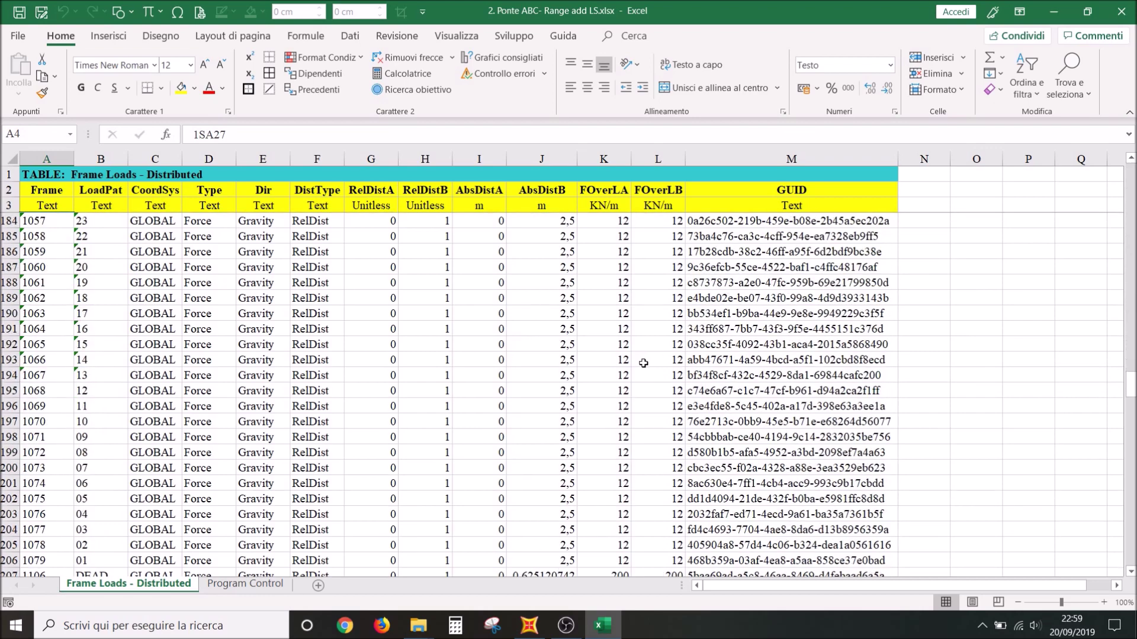
scroll(643, 362, "down", 10)
scroll(643, 367, "down", 14)
scroll(642, 373, "down", 10)
scroll(642, 379, "down", 9)
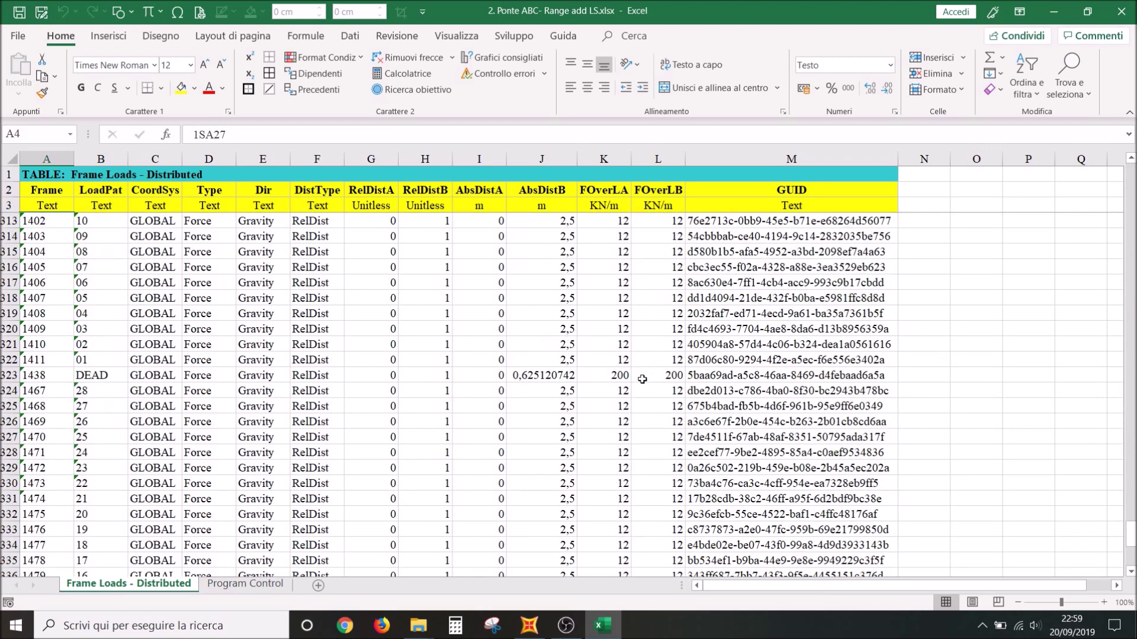
scroll(641, 380, "down", 10)
middle_click(645, 474)
middle_click(644, 263)
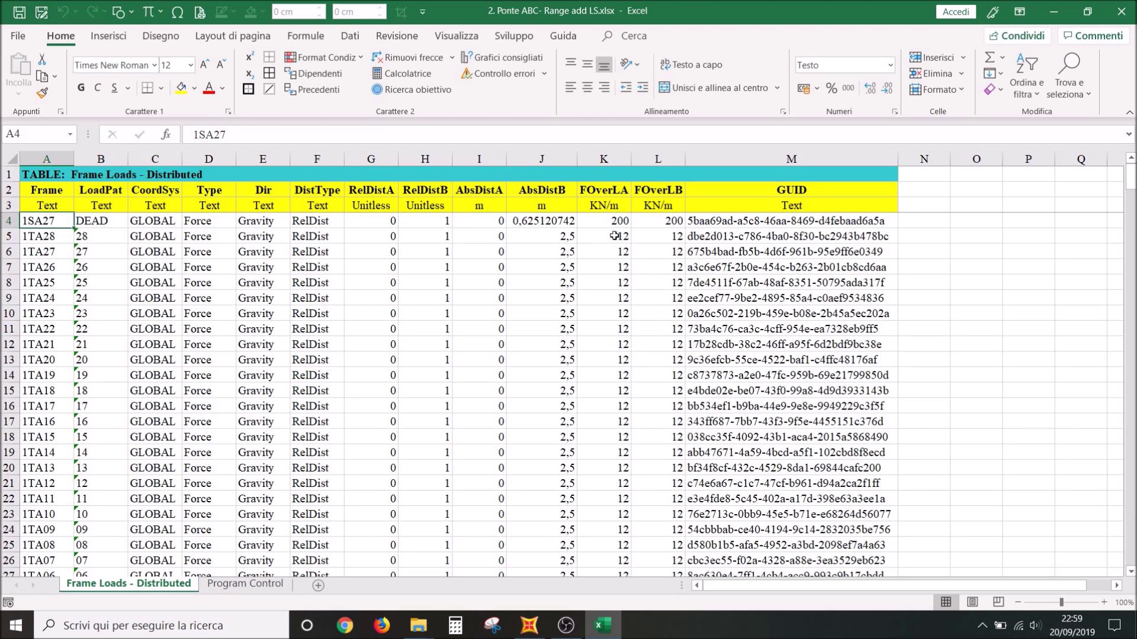
Select the FOverLA and FOverLB values from K4:L4 down to row 351
left_click_drag(616, 187, 651, 299)
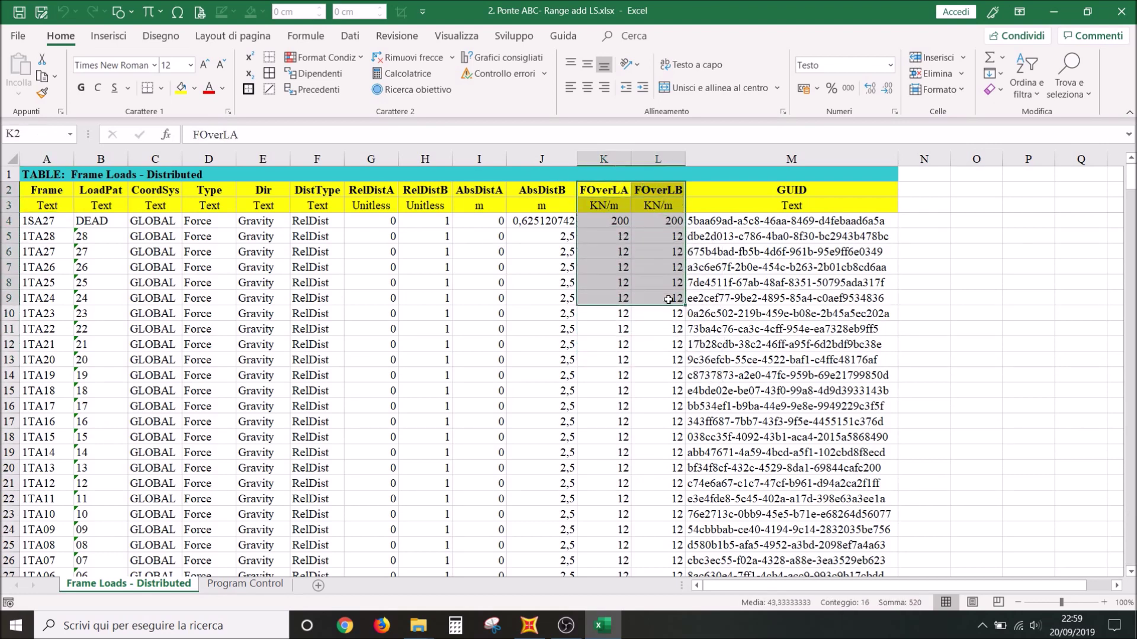
left_click(639, 238)
left_click_drag(603, 220, 657, 220)
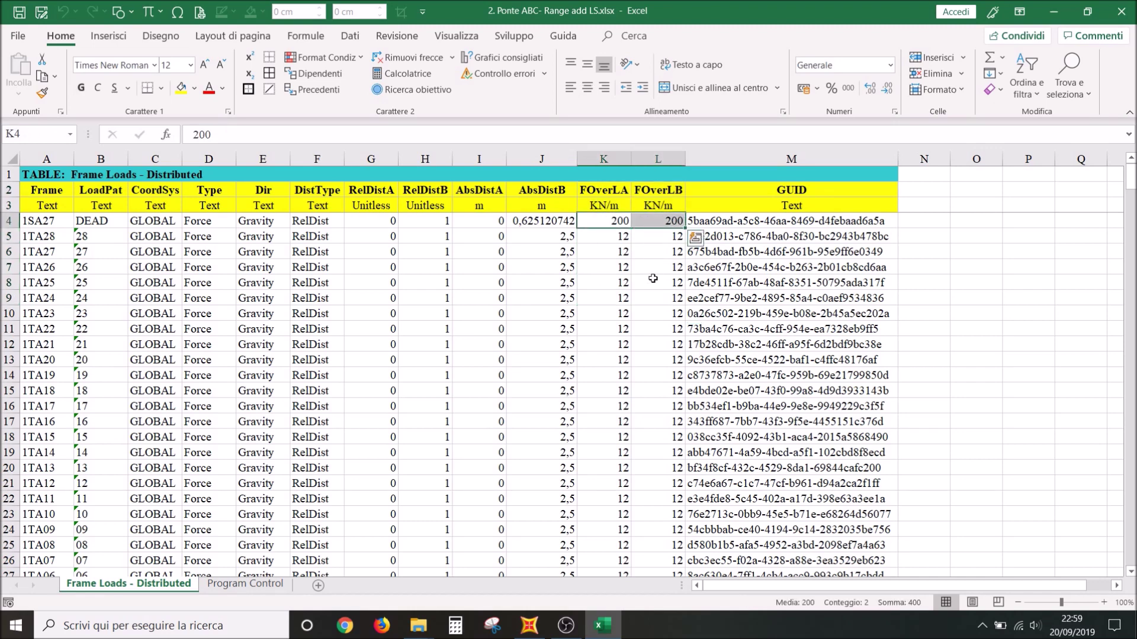
key("ctrl+shift+Down")
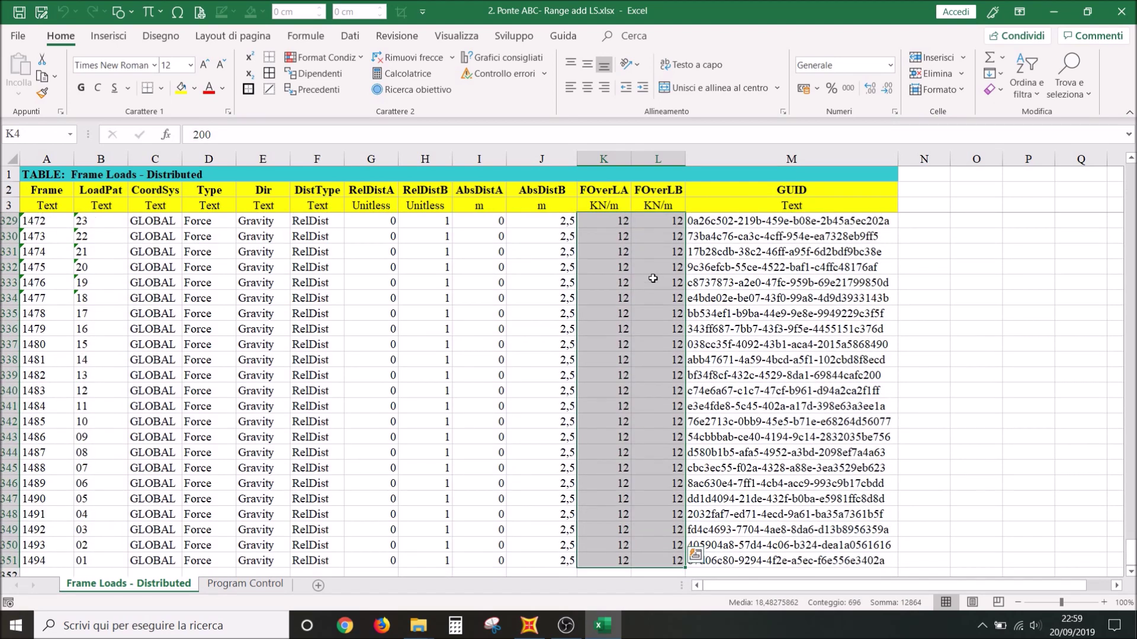
Replace every 12 with 1 in the selected load columns using Find and Replace
left_click(1055, 94)
left_click(1034, 134)
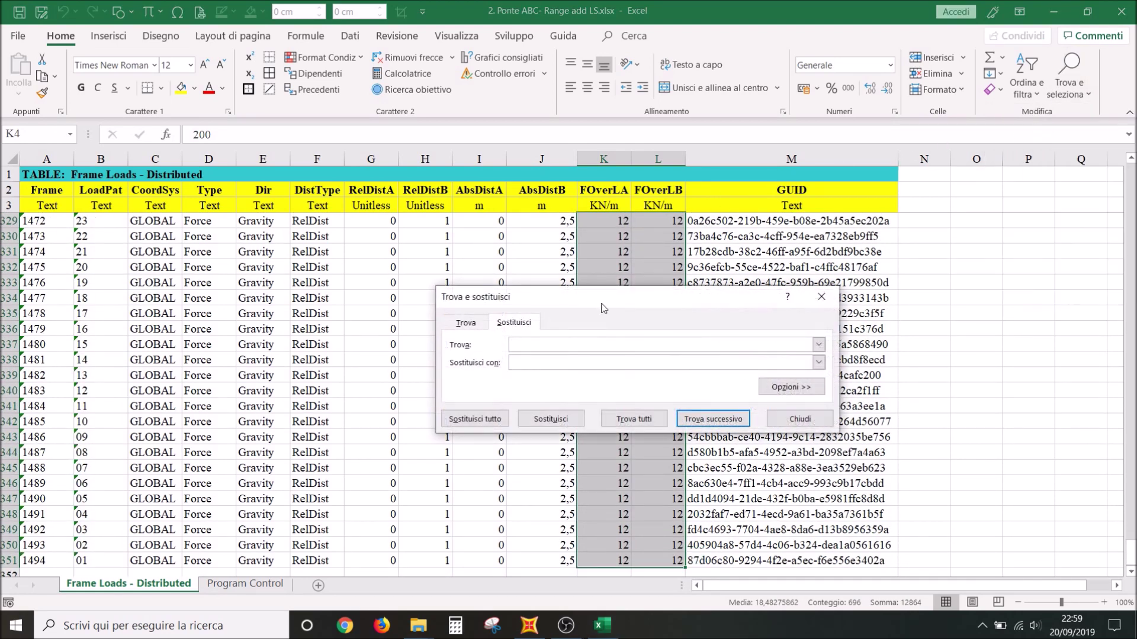
type("12")
key("Tab")
type("1")
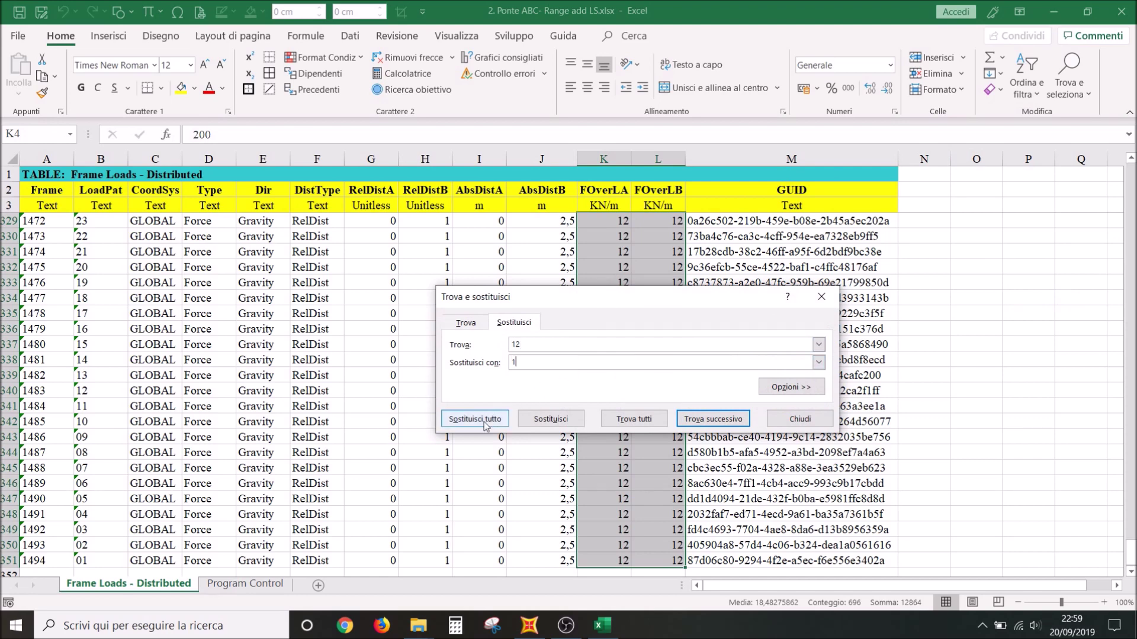
left_click(482, 420)
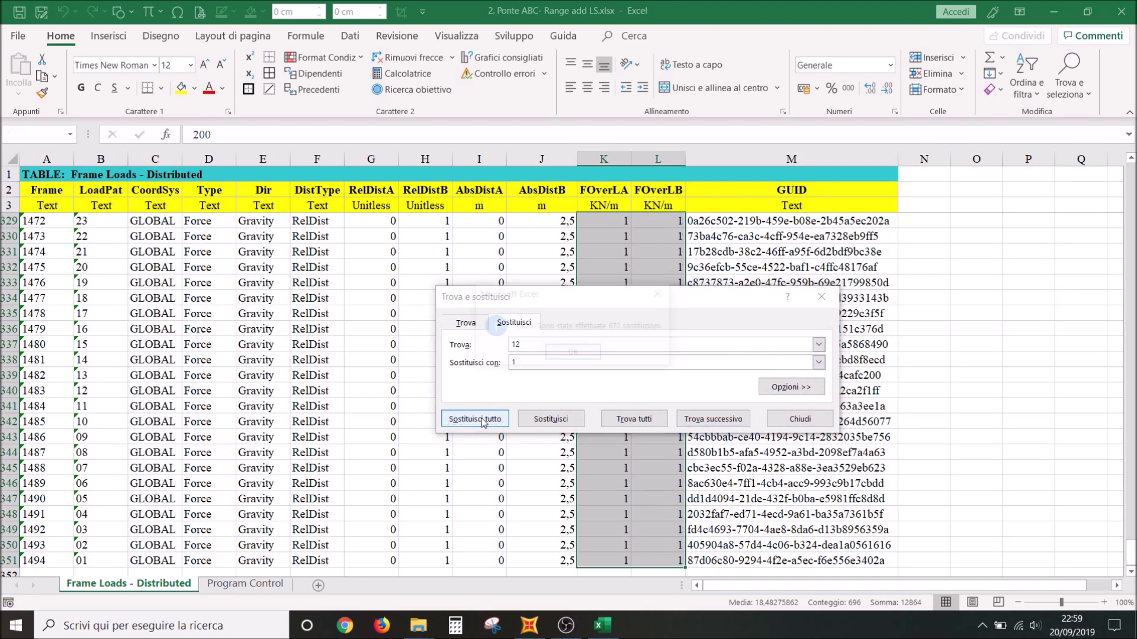
left_click(574, 354)
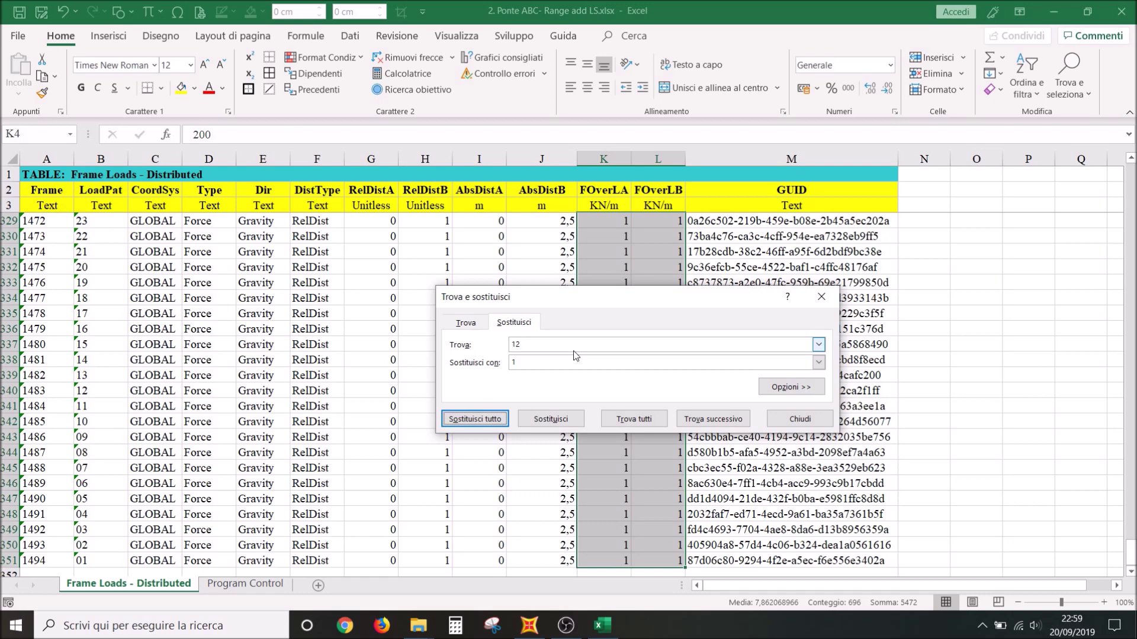
left_click(821, 297)
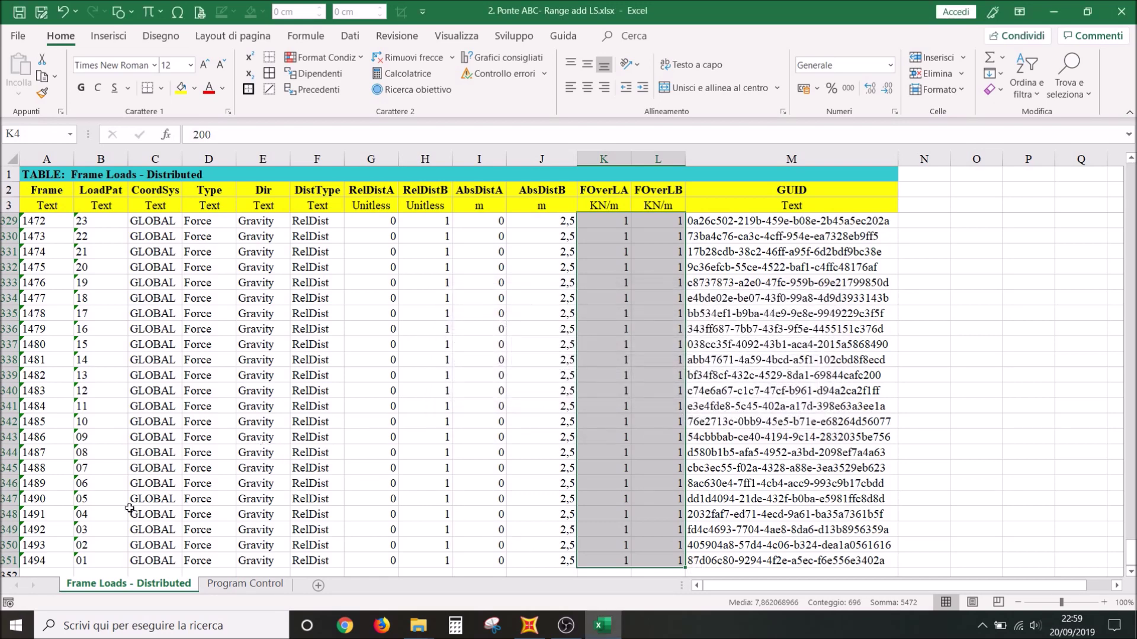
Select the last LoadPat entries in column B, then return to SAP2000's Define menu
left_click_drag(88, 560, 103, 421)
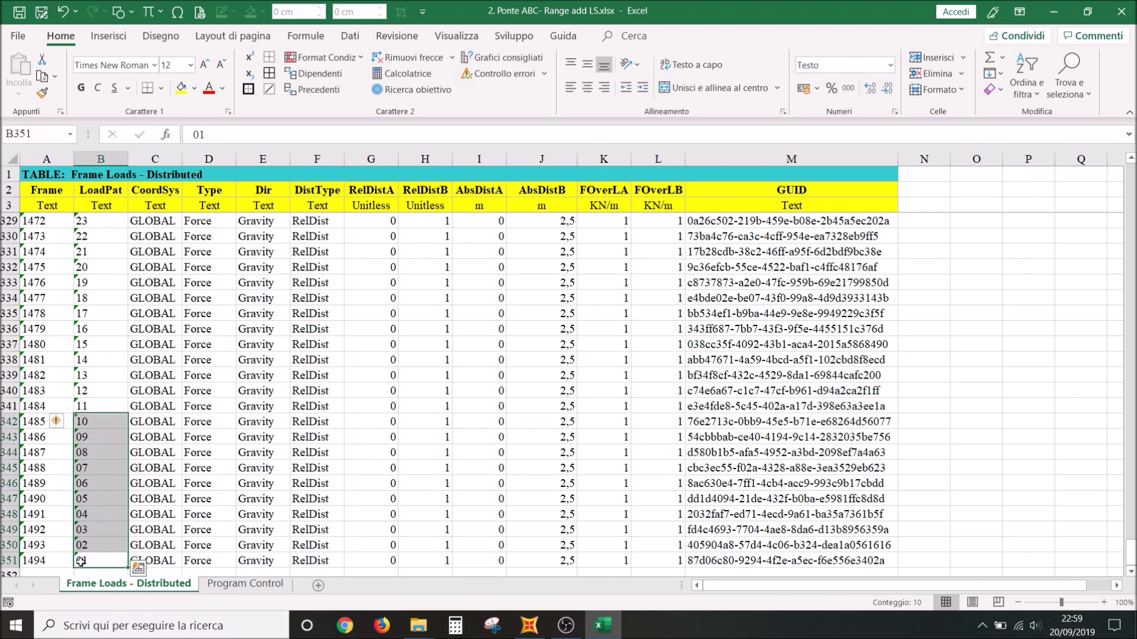
left_click(528, 625)
left_click(112, 26)
mouse_move(157, 69)
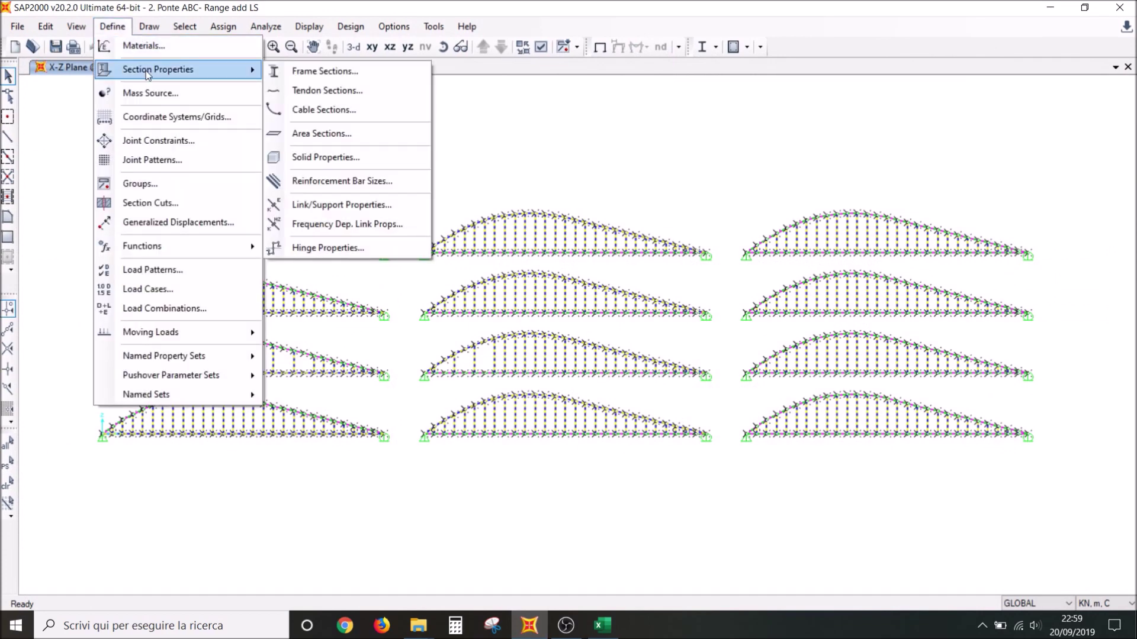
Check the DEAD and 01-onward load patterns in SAP2000, then go back to Excel
left_click(186, 270)
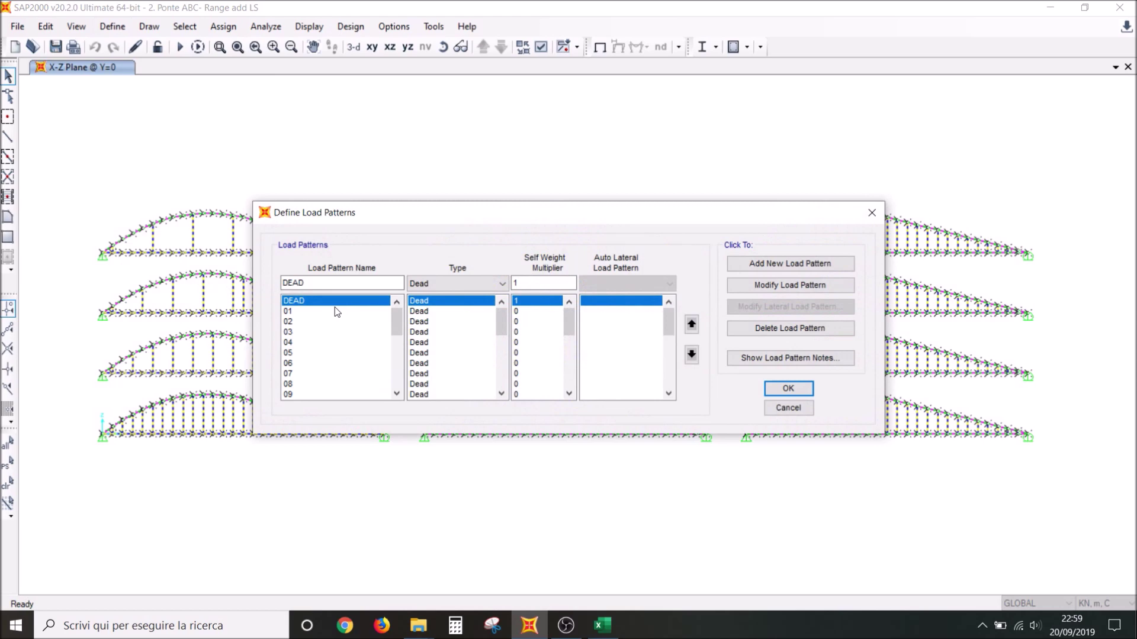
scroll(328, 359, "down", 3)
scroll(328, 359, "down", 1)
scroll(327, 344, "up", 4)
left_click(871, 212)
left_click(602, 625)
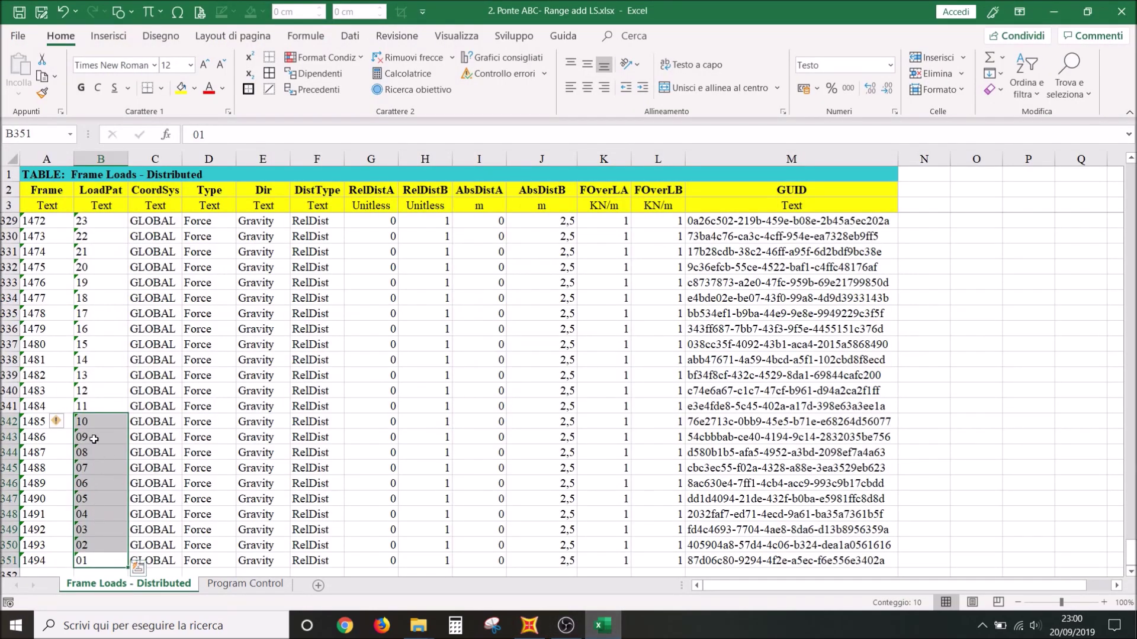
Return to the top of the frame-loads sheet, then close Excel saving the changes
scroll(98, 508, "up", 4)
scroll(96, 473, "up", 9)
scroll(94, 436, "up", 12)
scroll(93, 436, "up", 10)
scroll(93, 436, "up", 8)
scroll(94, 436, "up", 10)
scroll(93, 436, "up", 12)
scroll(94, 436, "up", 6)
scroll(93, 436, "up", 13)
scroll(94, 436, "up", 10)
scroll(93, 436, "up", 8)
scroll(93, 436, "up", 6)
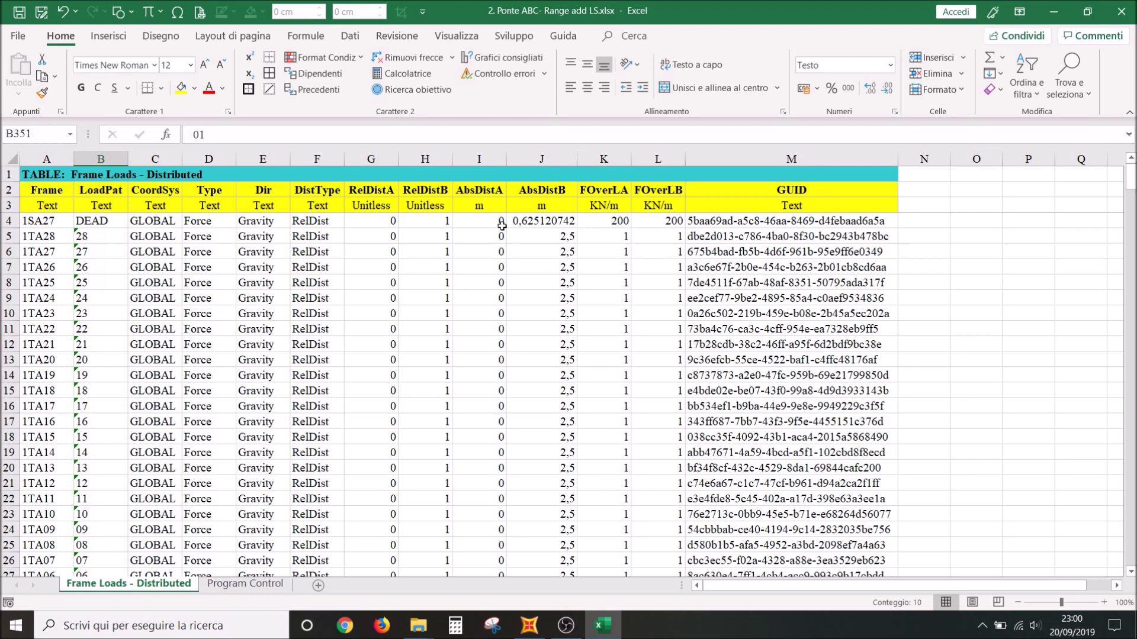
left_click(20, 11)
key("alt+F4")
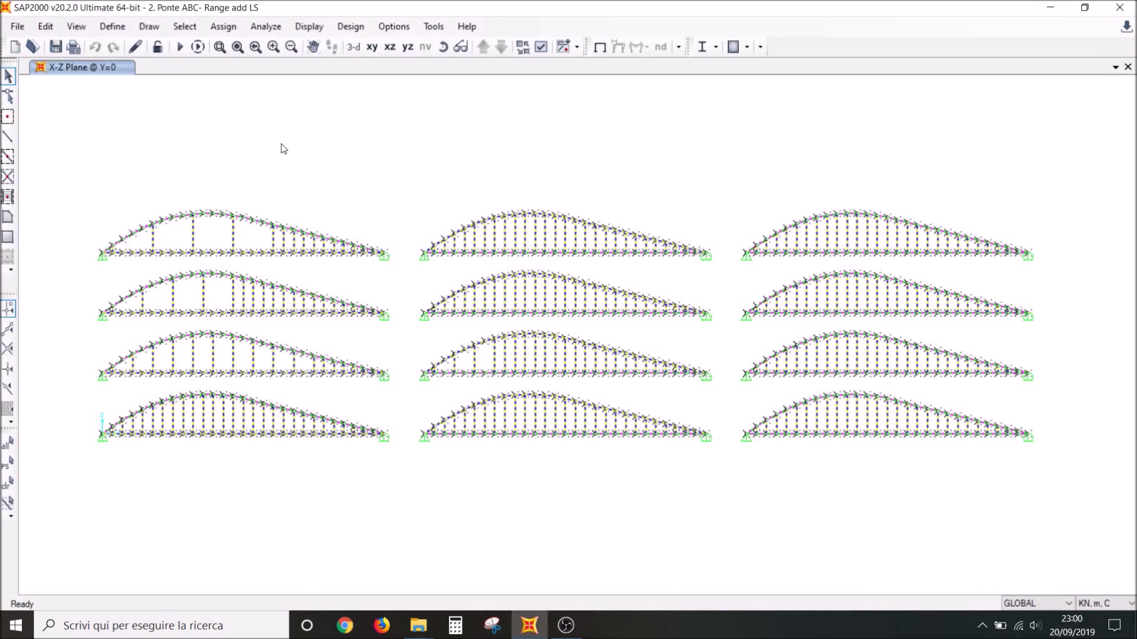
Start a SAP2000 MS Excel Spreadsheet import set to Add to existing model
left_click(18, 26)
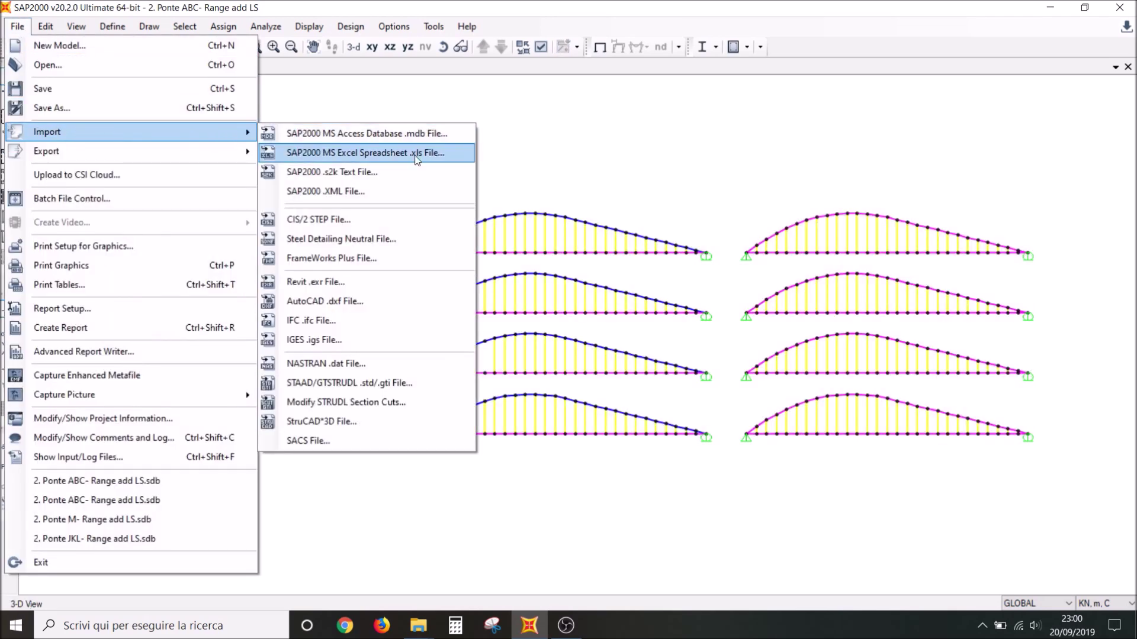
mouse_move(133, 132)
left_click(320, 152)
left_click(521, 281)
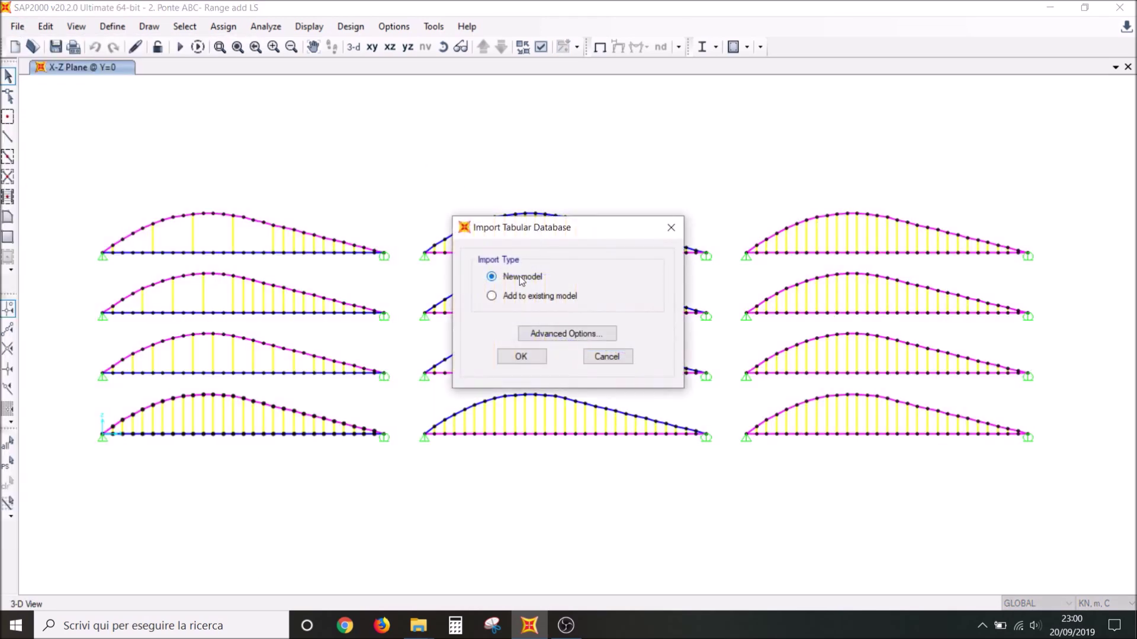
left_click(552, 296)
Review the same-name and same-location Advanced Options, then confirm the import settings
left_click(569, 333)
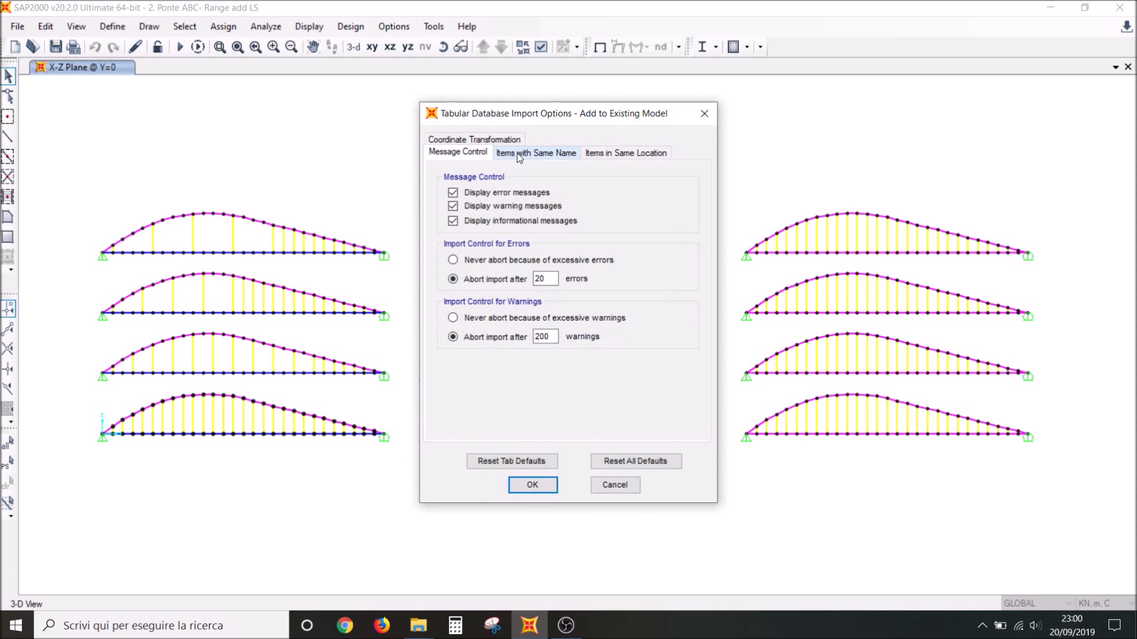
left_click(554, 154)
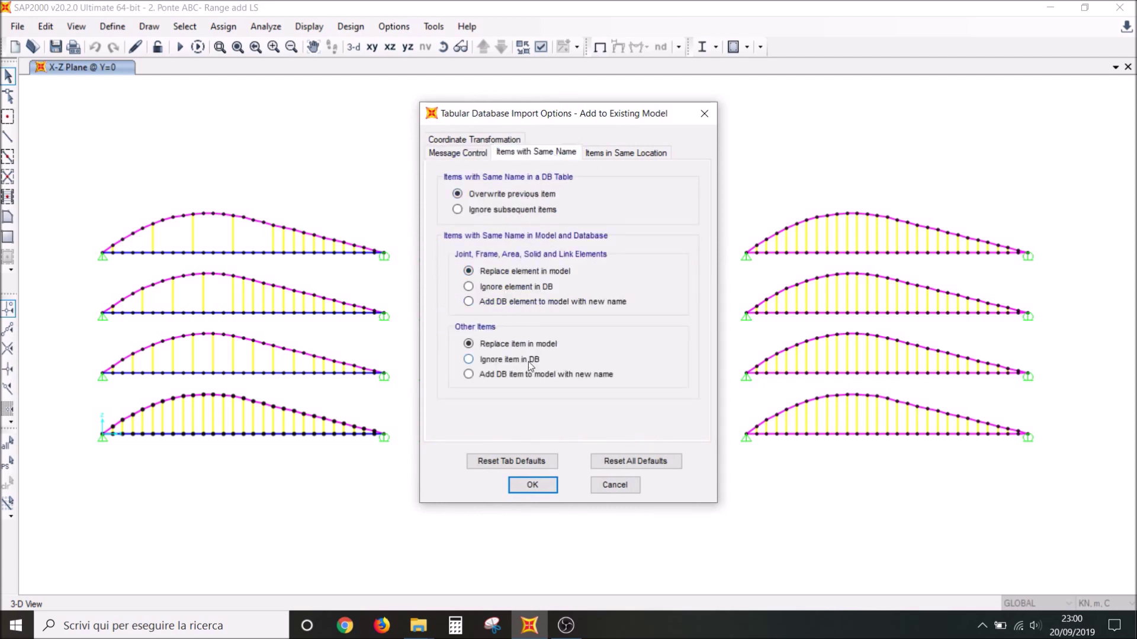
left_click(626, 154)
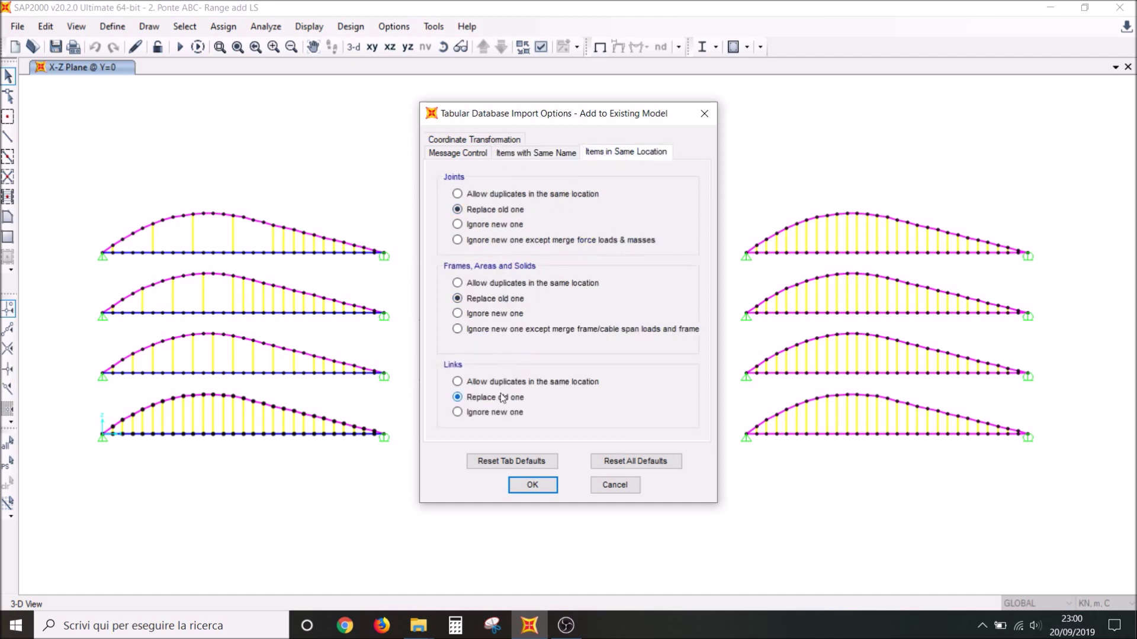
left_click(541, 485)
left_click(537, 360)
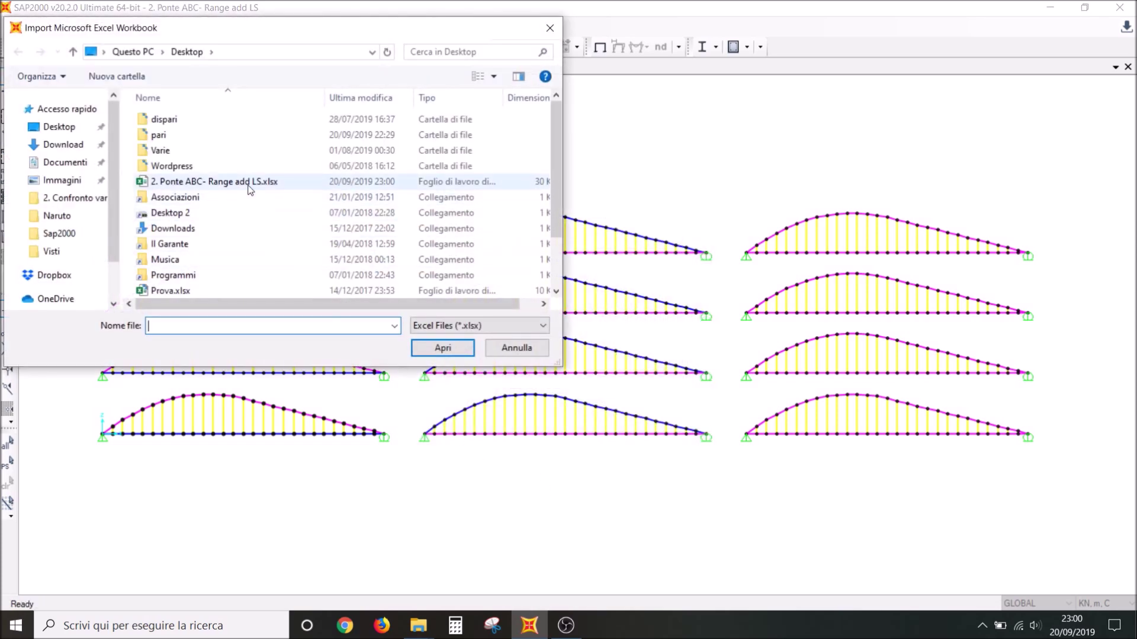
Import '2. Ponte ABC- Range add LS.xlsx' and close the log showing 348 of 348 records
left_click(248, 185)
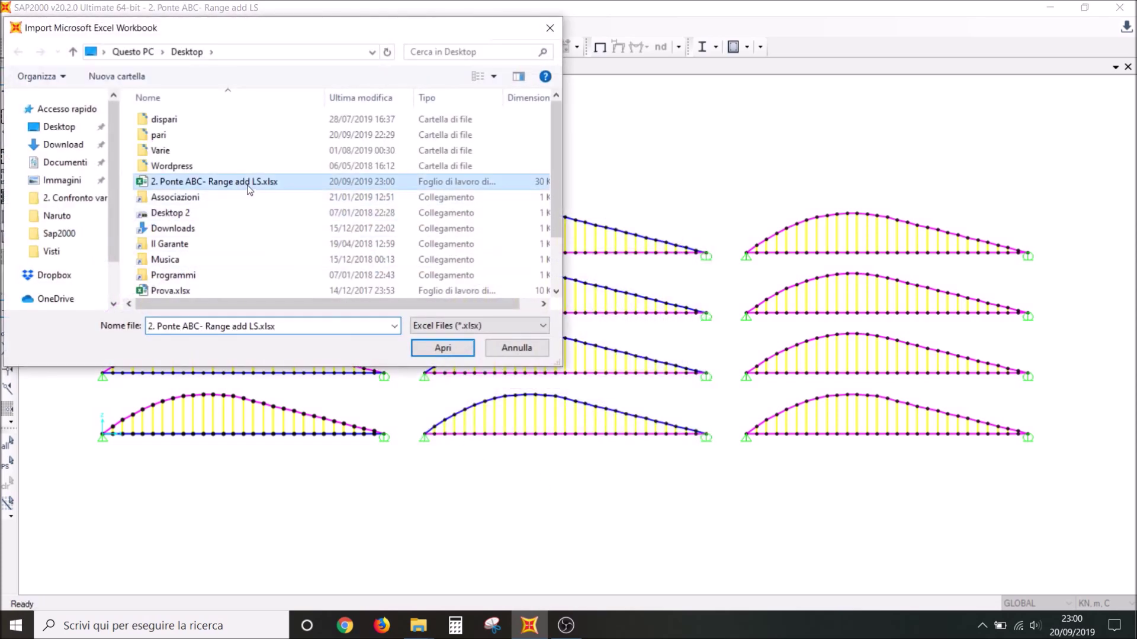
left_click(444, 350)
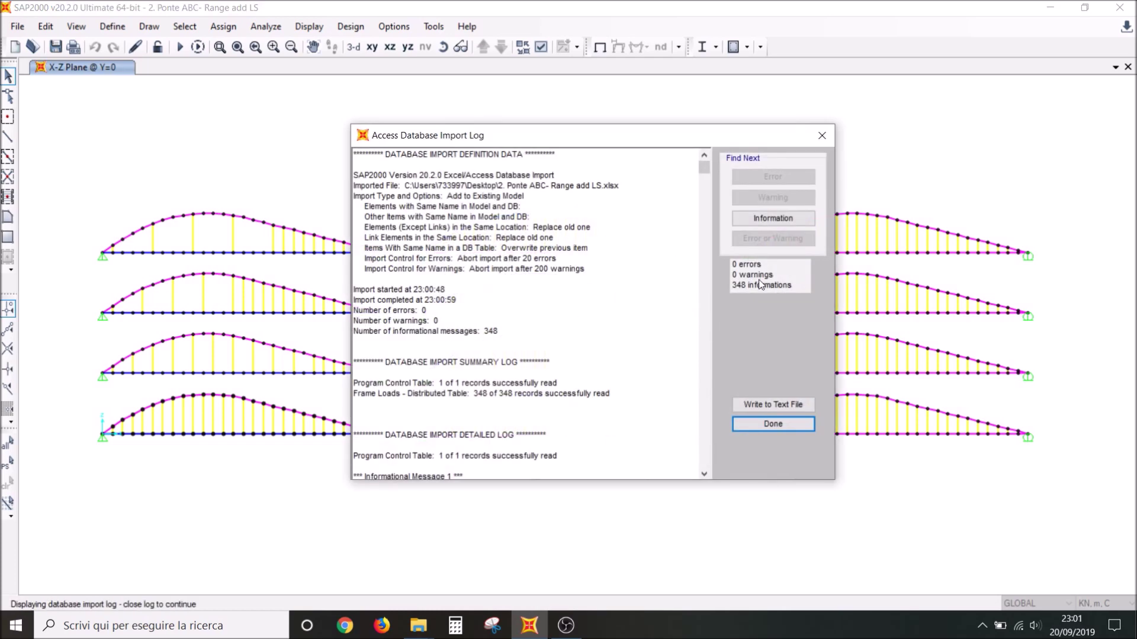
scroll(527, 337, "down", 2)
scroll(573, 319, "down", 2)
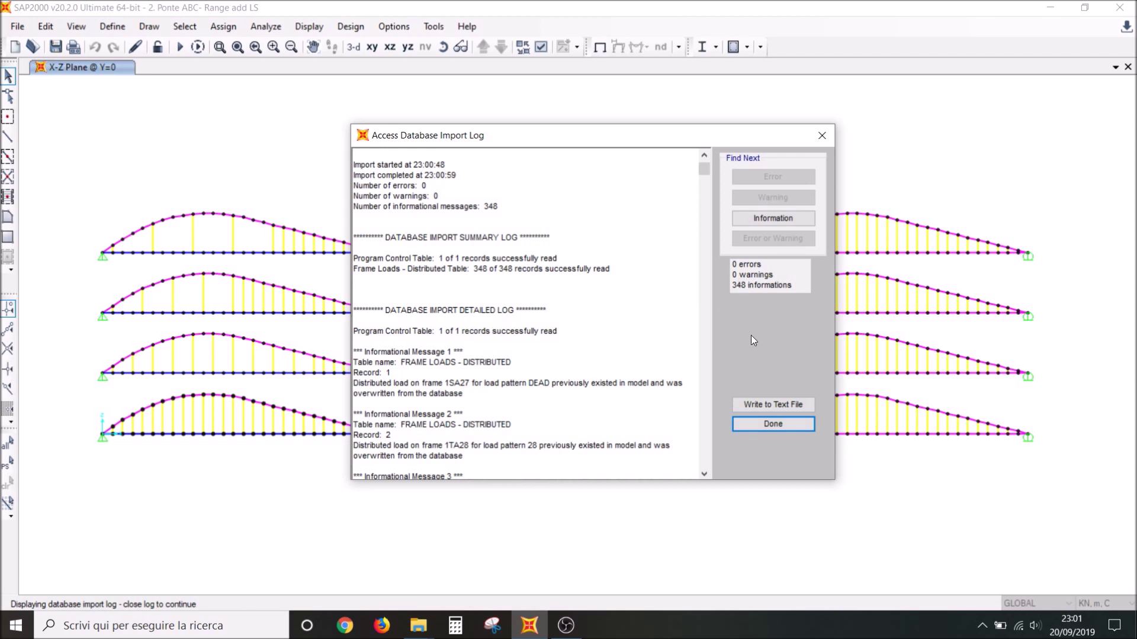
left_click(763, 425)
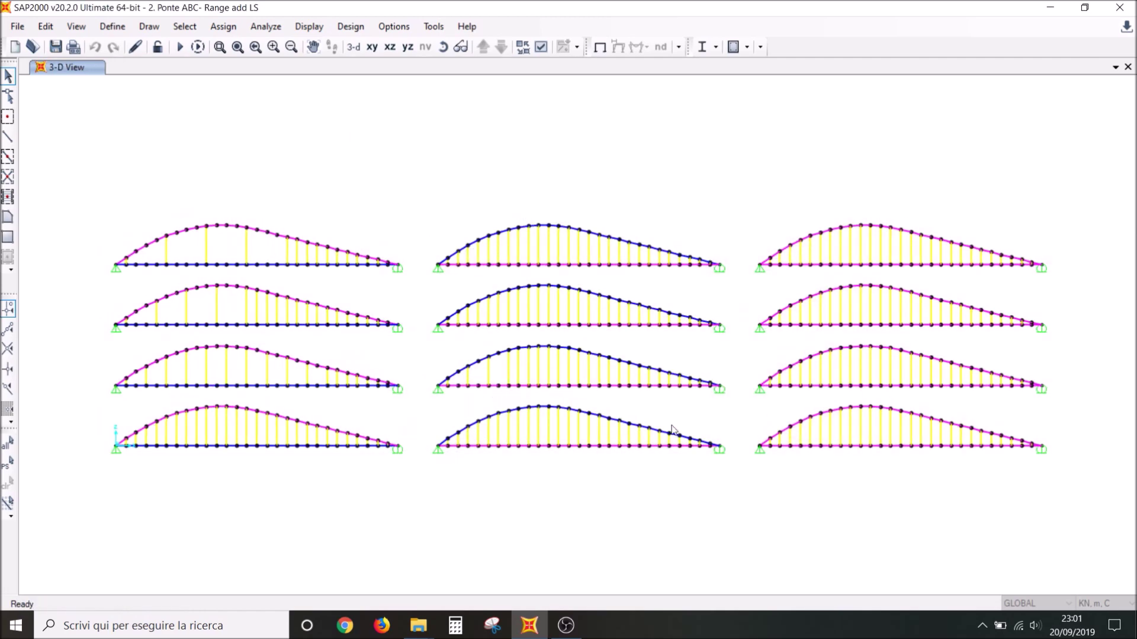
scroll(203, 451, "up", 3)
scroll(179, 447, "up", 3)
middle_click_drag(179, 447, 414, 416)
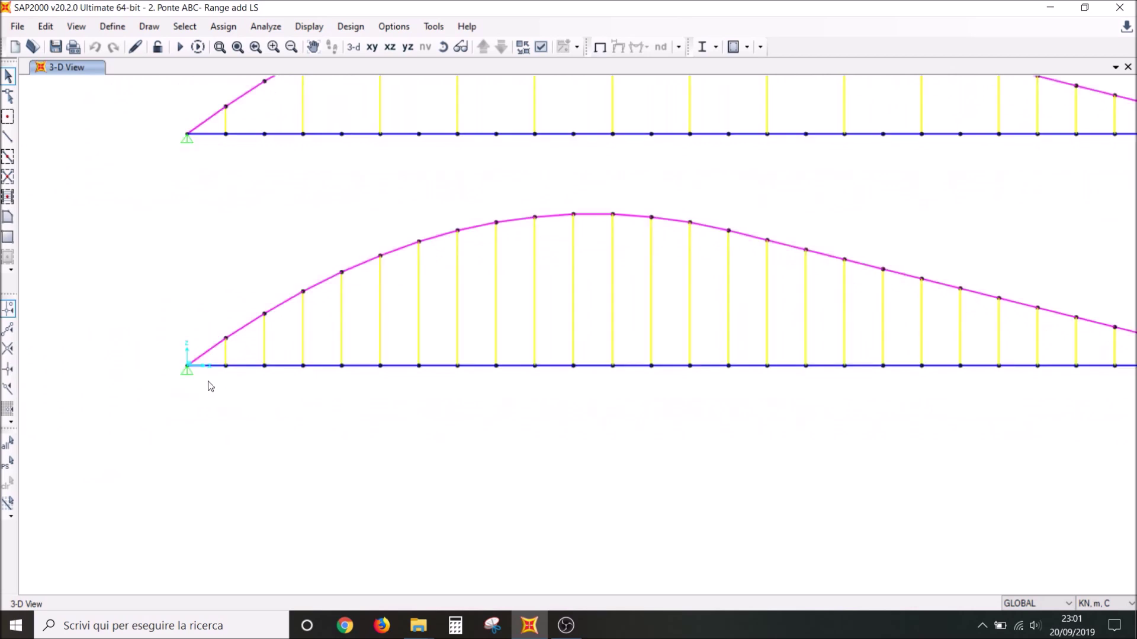
left_click(209, 367)
right_click(207, 364)
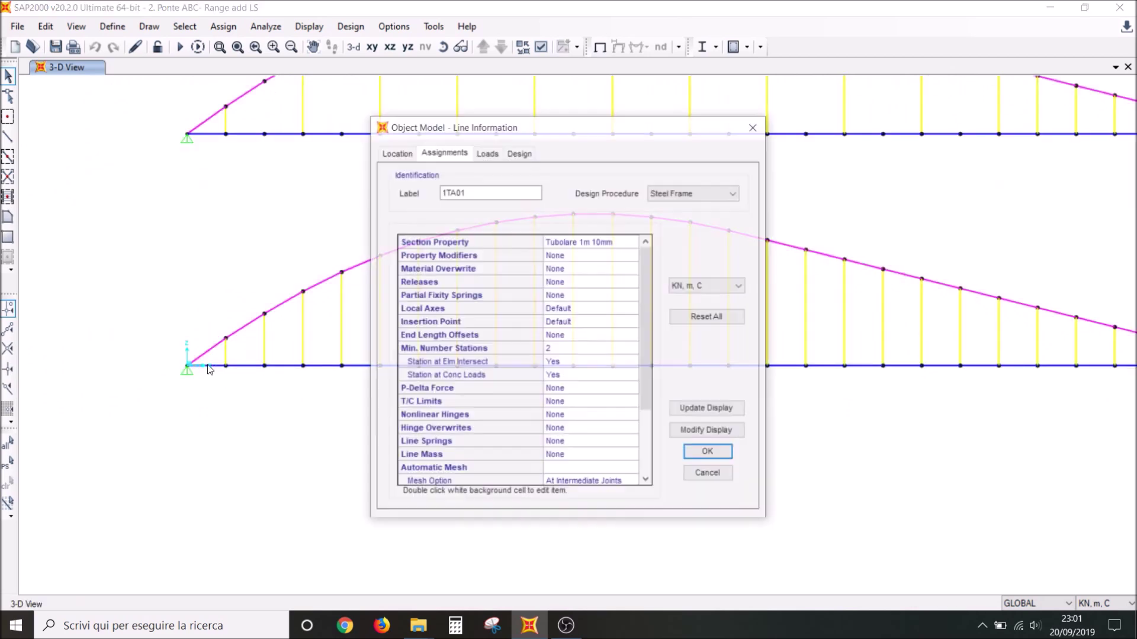
left_click(488, 153)
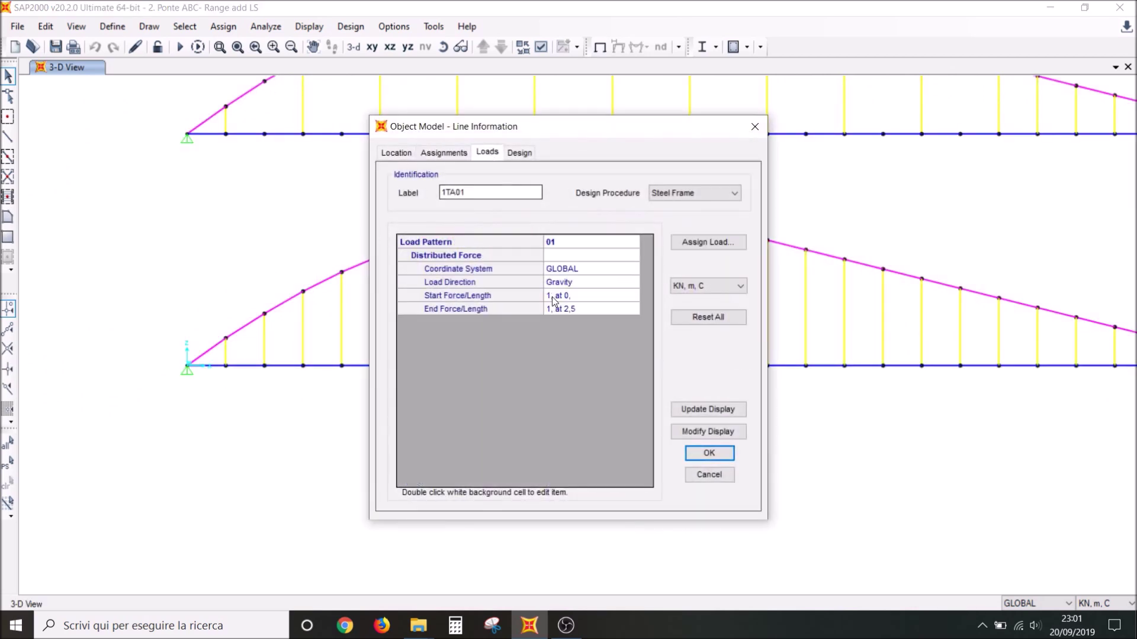
left_click(755, 126)
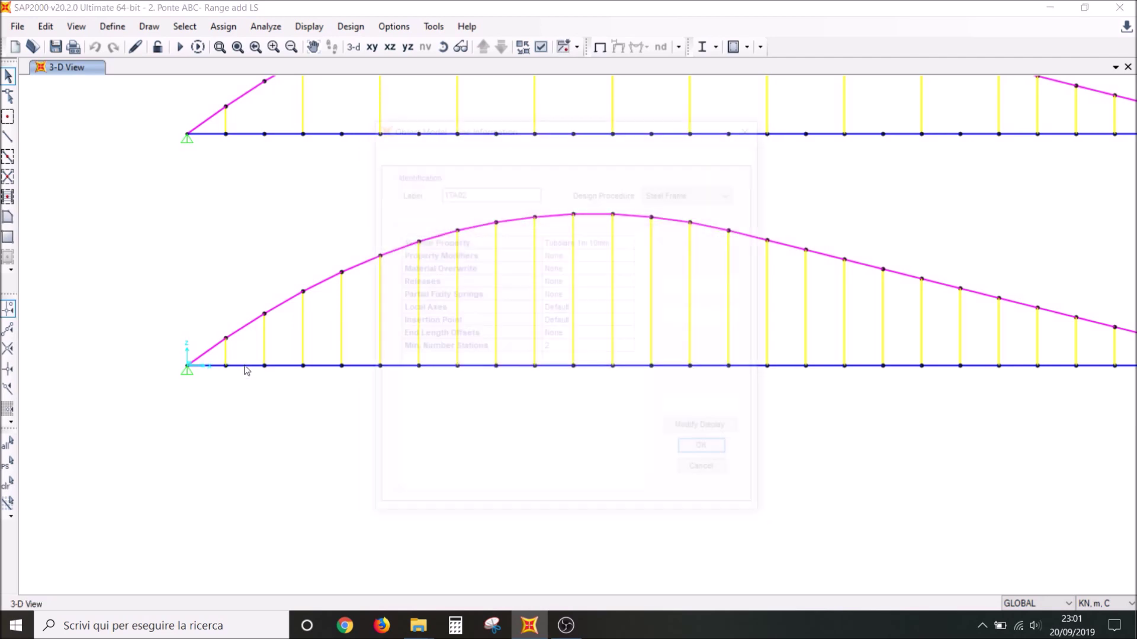
right_click(247, 367)
left_click(486, 153)
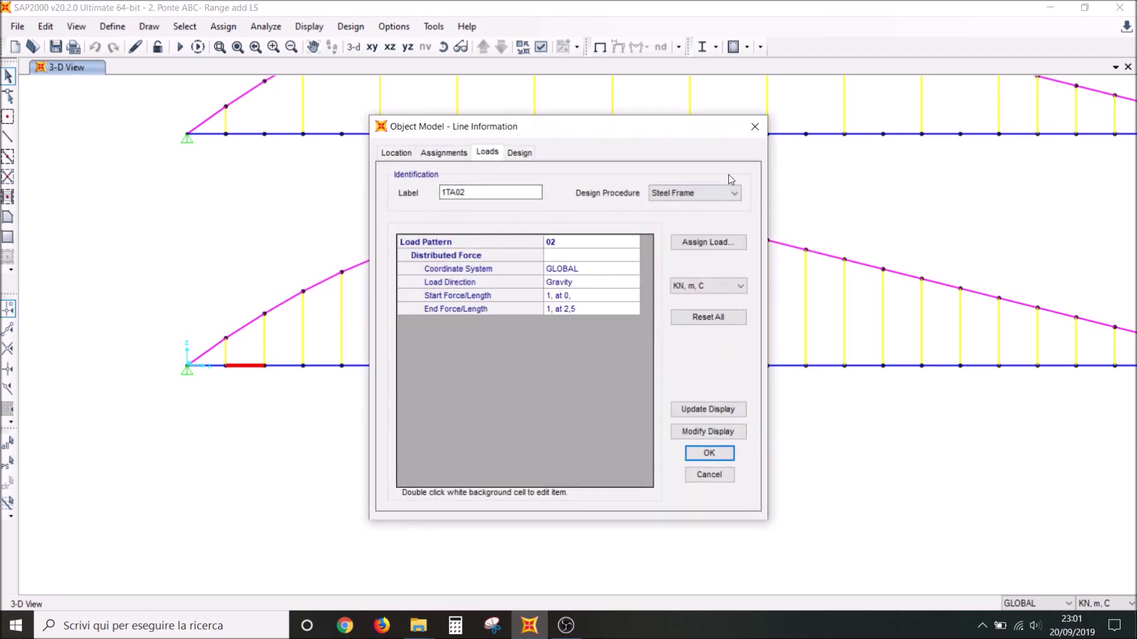
left_click(755, 126)
scroll(769, 213, "down", 1)
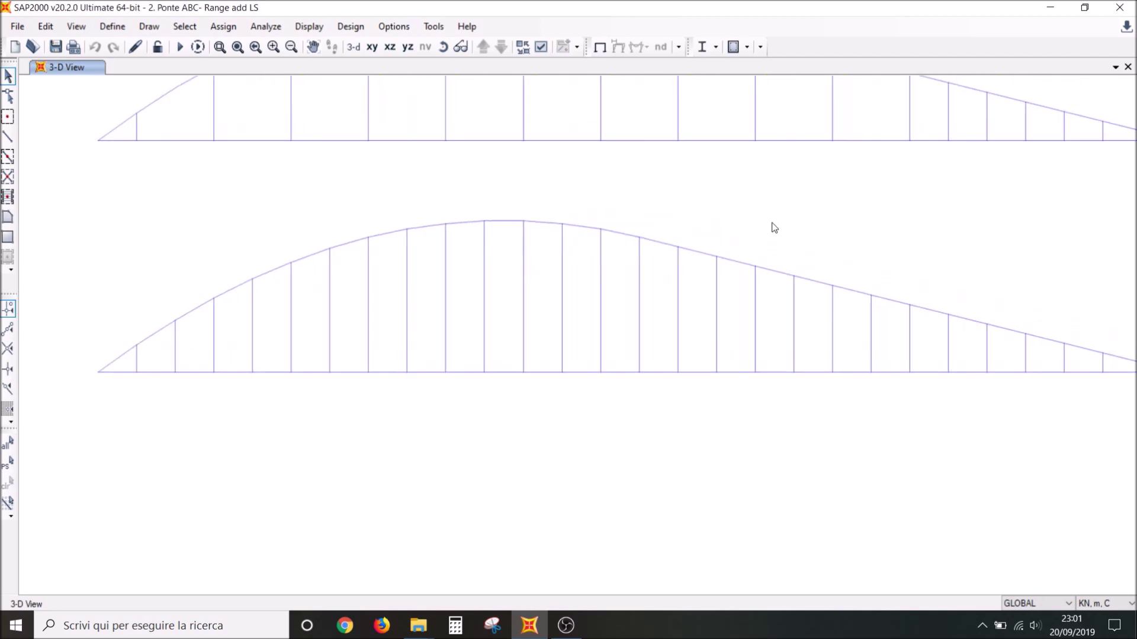
scroll(775, 228, "down", 1)
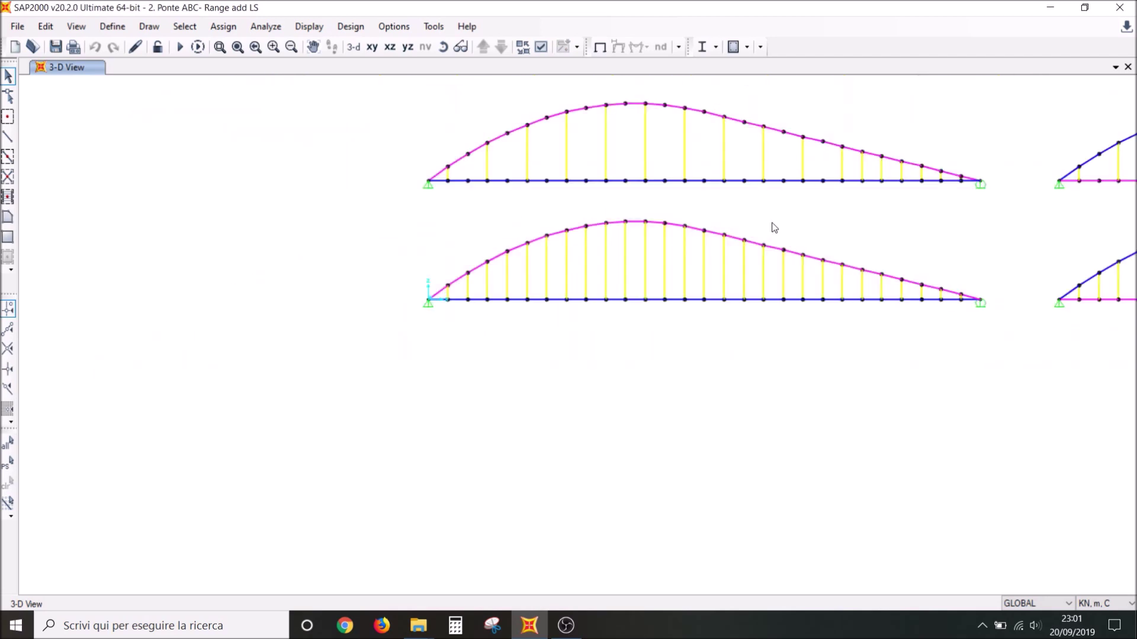
middle_click_drag(1104, 229, 854, 228)
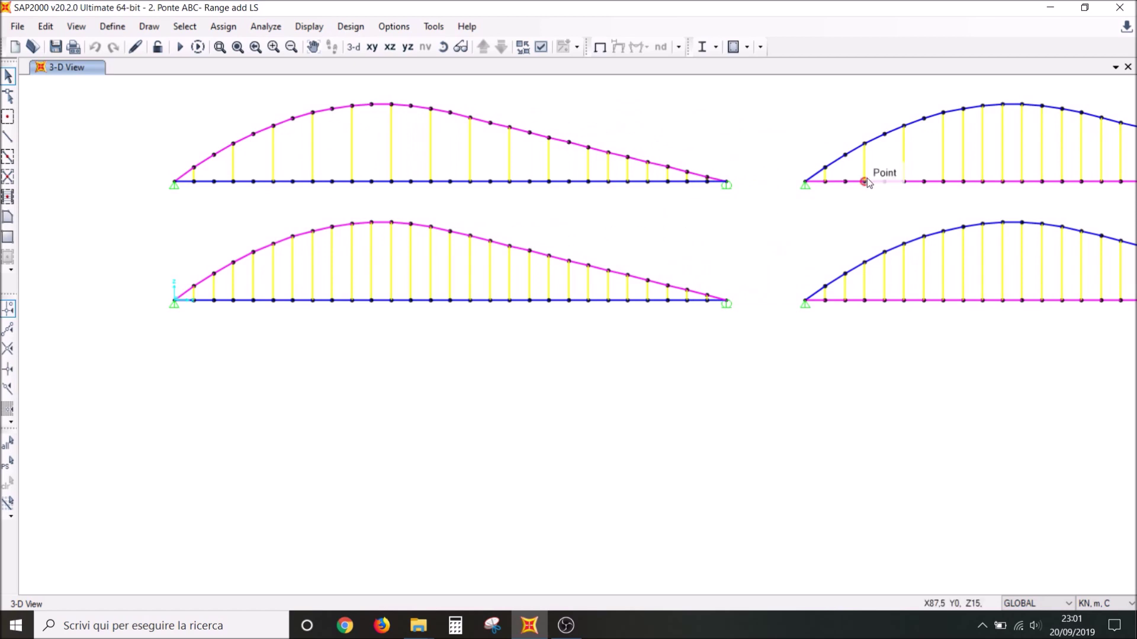
right_click(874, 182)
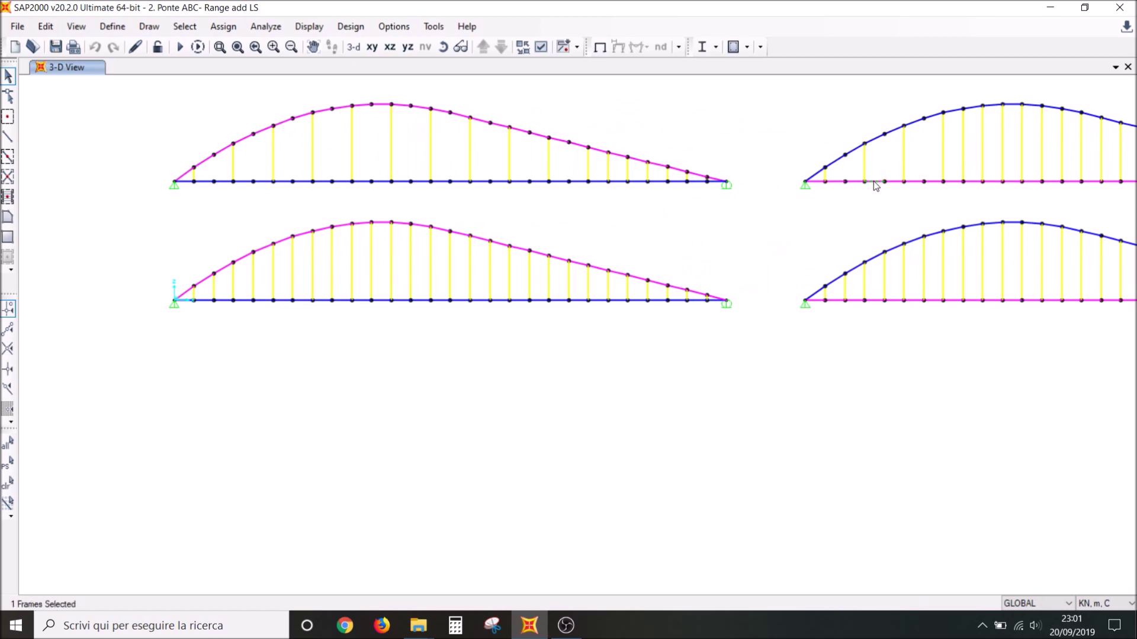
left_click(488, 153)
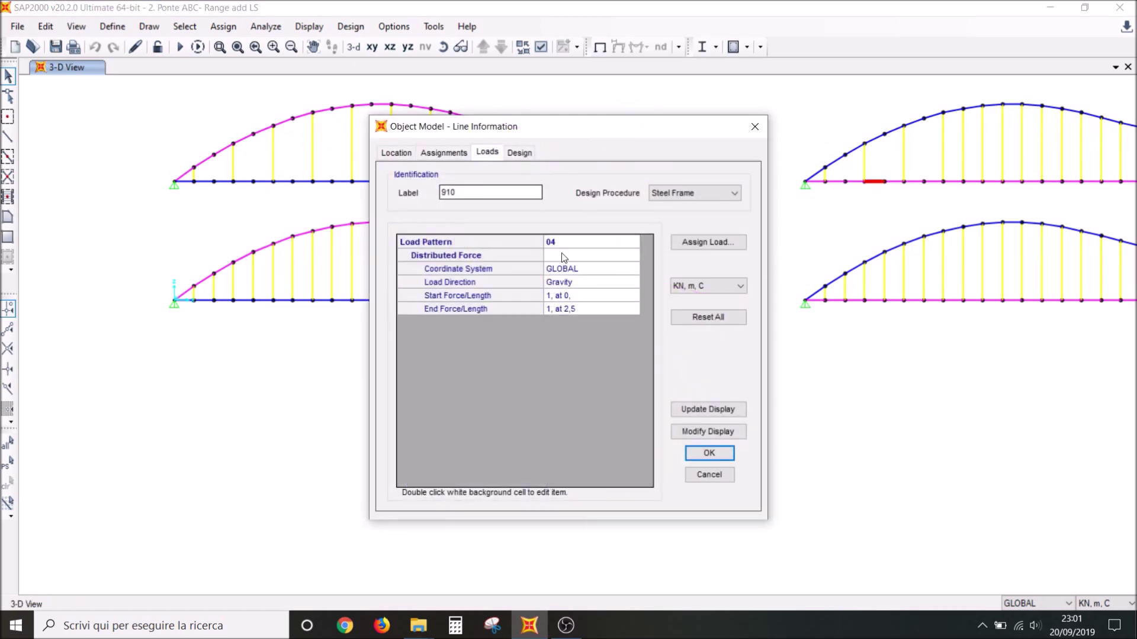
left_click(753, 127)
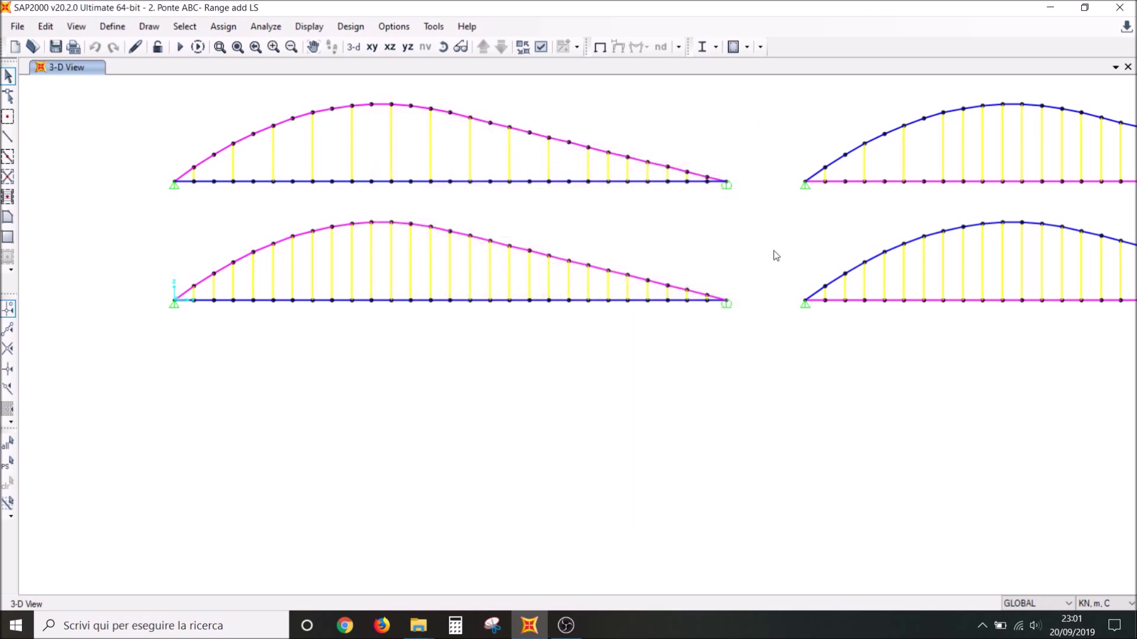
scroll(705, 281, "down", 1)
scroll(652, 335, "down", 2)
scroll(713, 360, "down", 2)
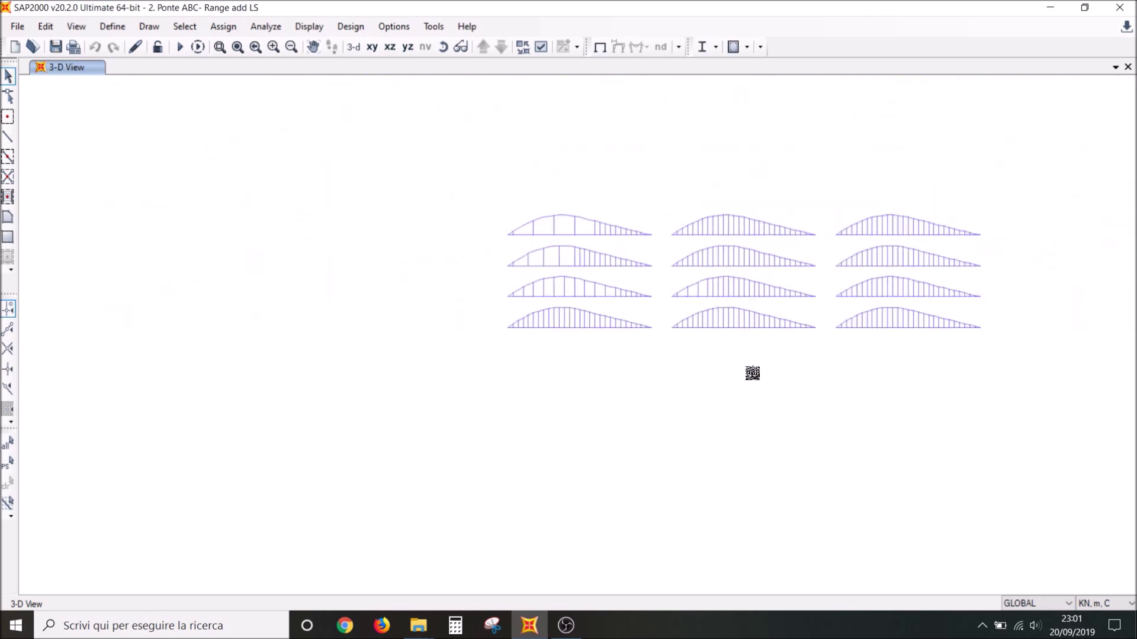
scroll(744, 371, "up", 2)
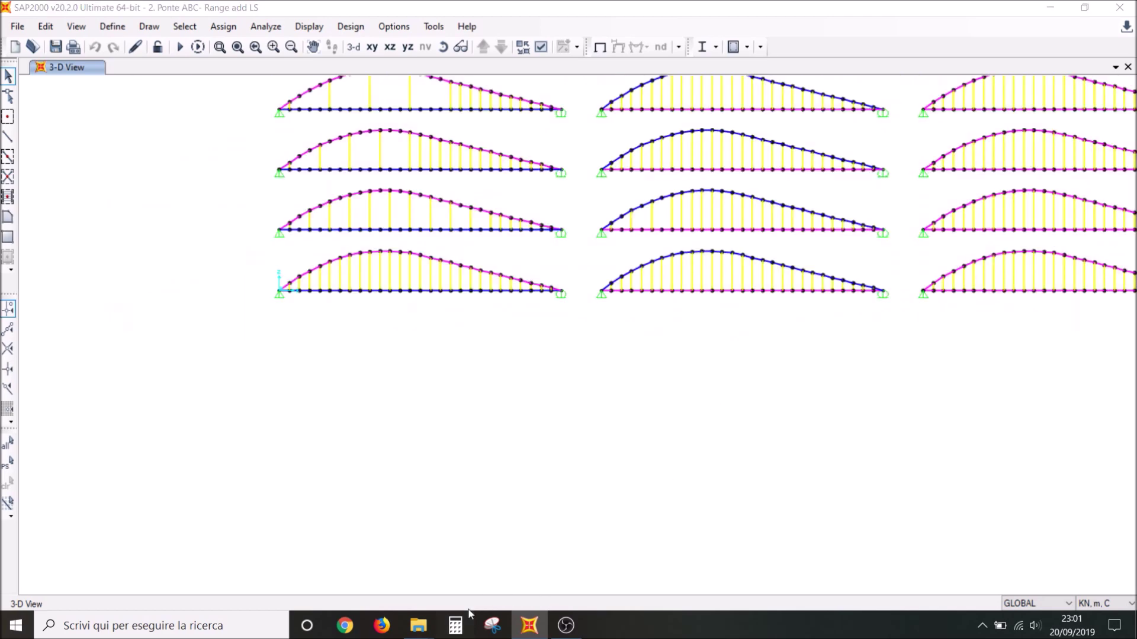
left_click(461, 622)
type("28")
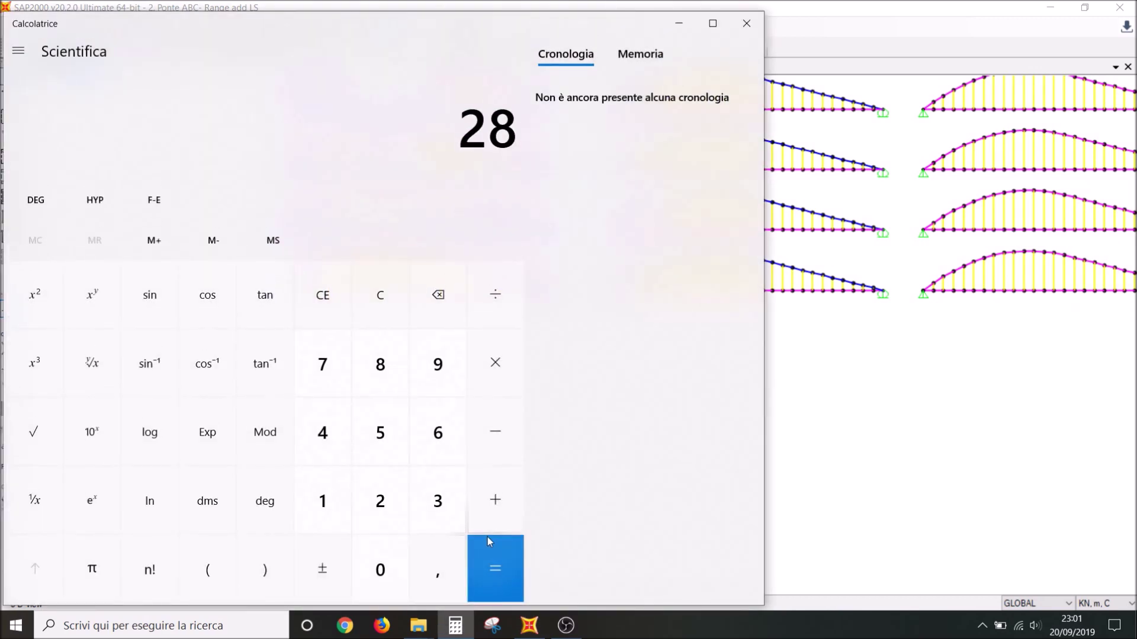
type(" × 12")
key("Return")
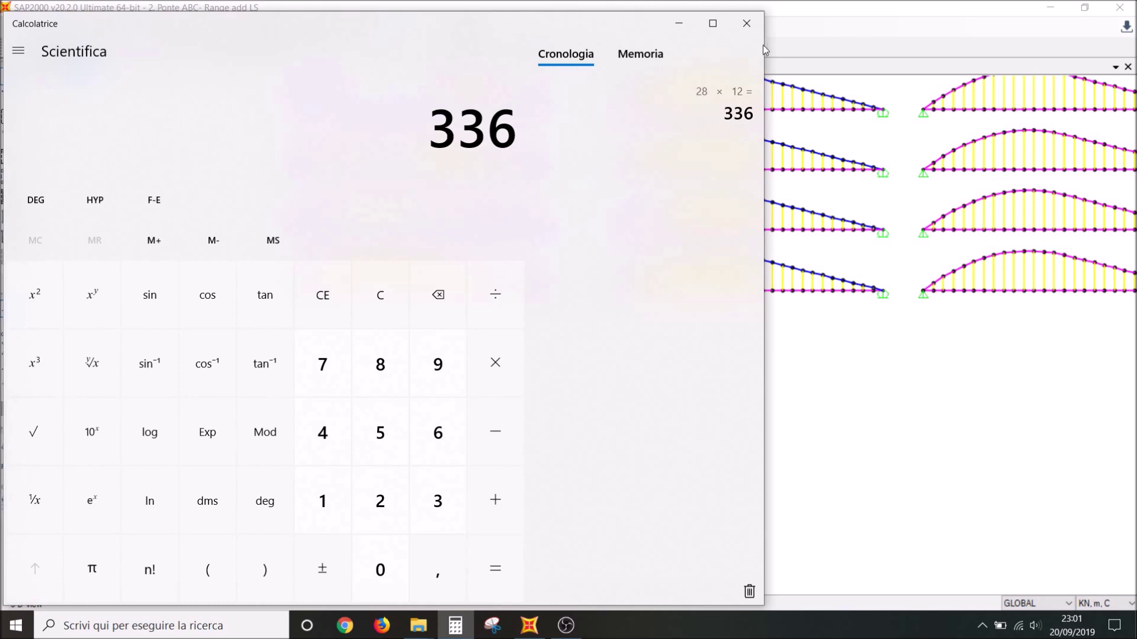
left_click(747, 24)
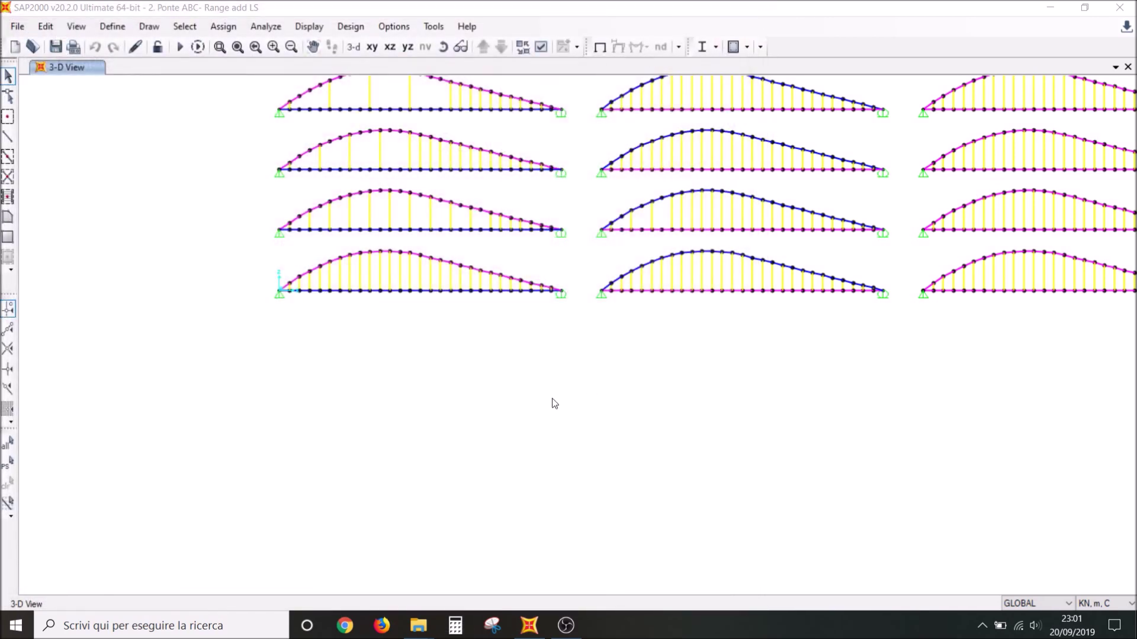
Recentre the arches, then delete the earlier bridge spreadsheet from the desktop
middle_click_drag(730, 398, 612, 460)
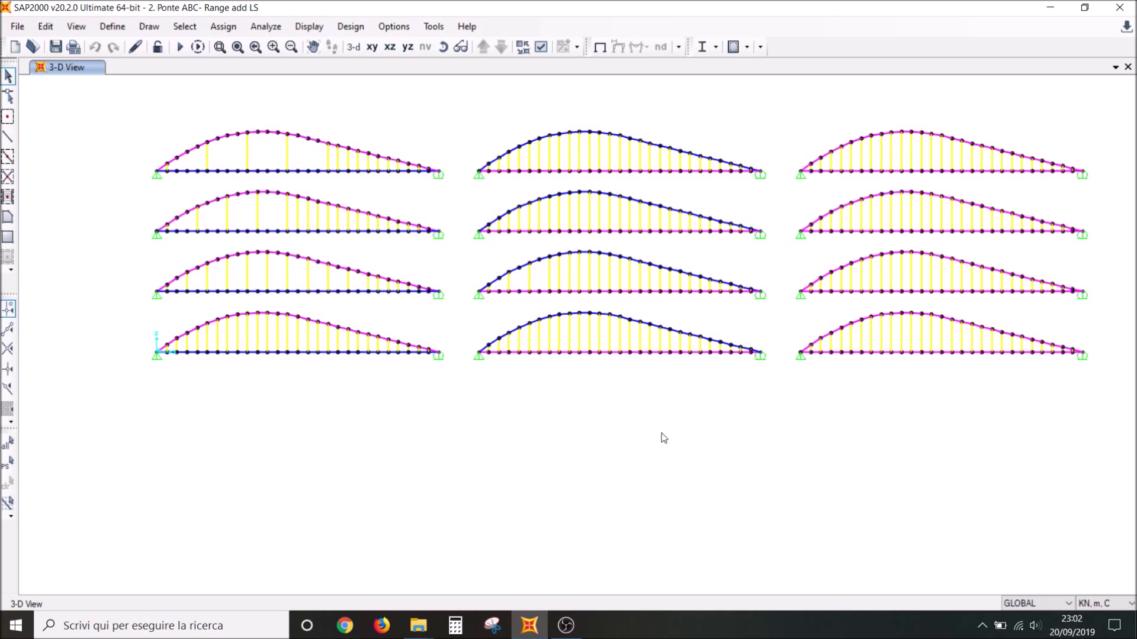
key("super+d")
left_click(87, 489)
key("Delete")
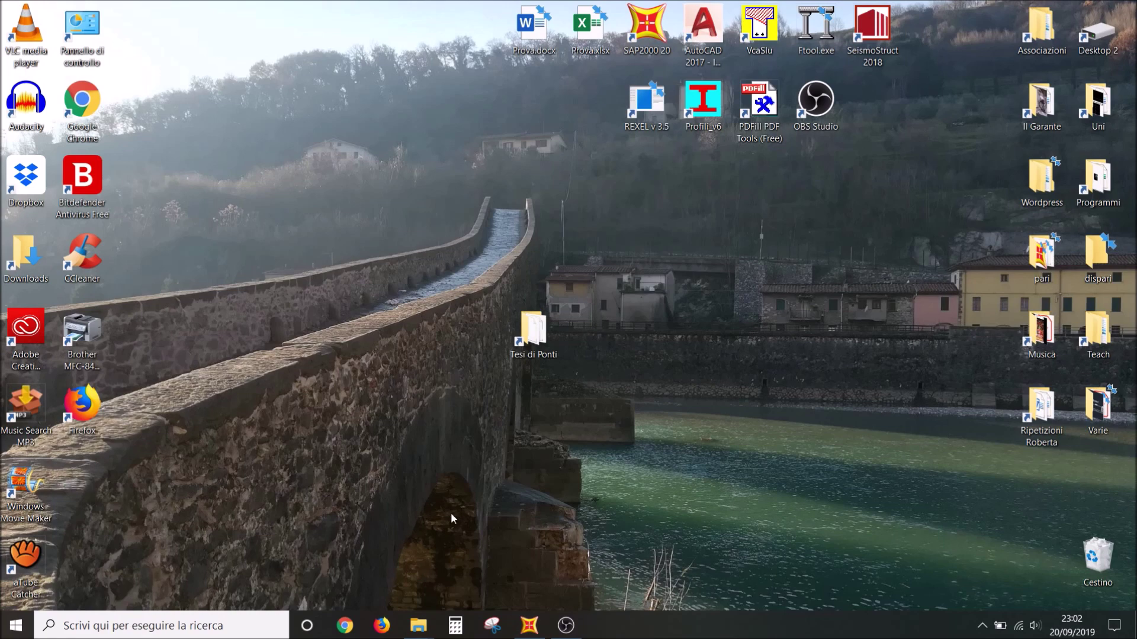
Back in SAP2000, zoom in and window-select the 28 deck frames of the lower arch
left_click(530, 628)
scroll(175, 383, "up", 2)
scroll(143, 360, "up", 1)
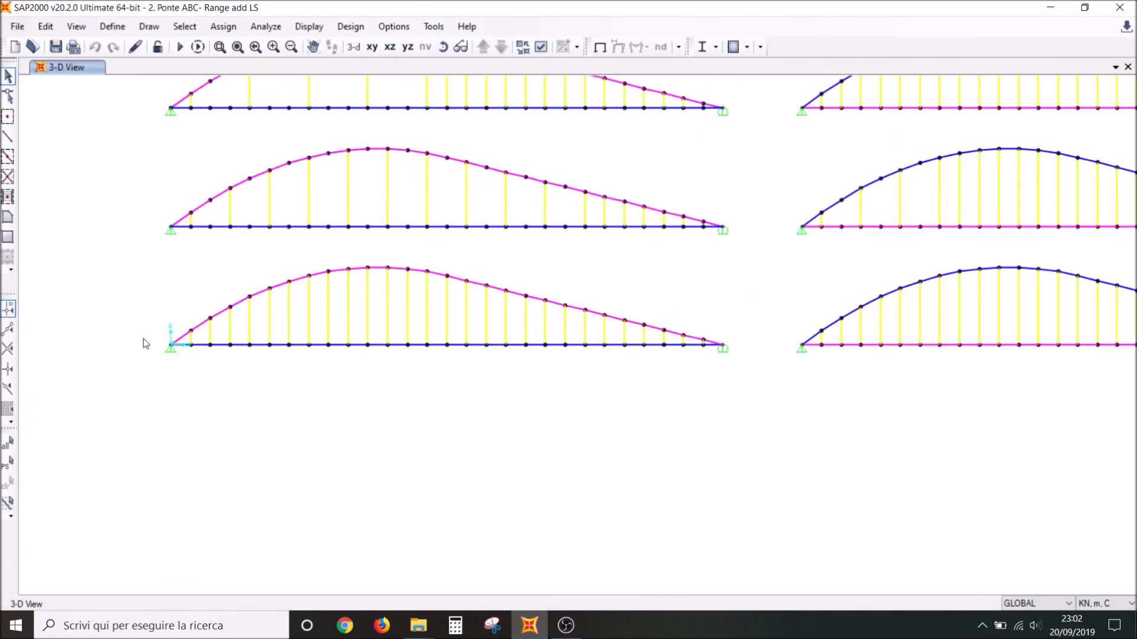
left_click_drag(144, 341, 758, 387)
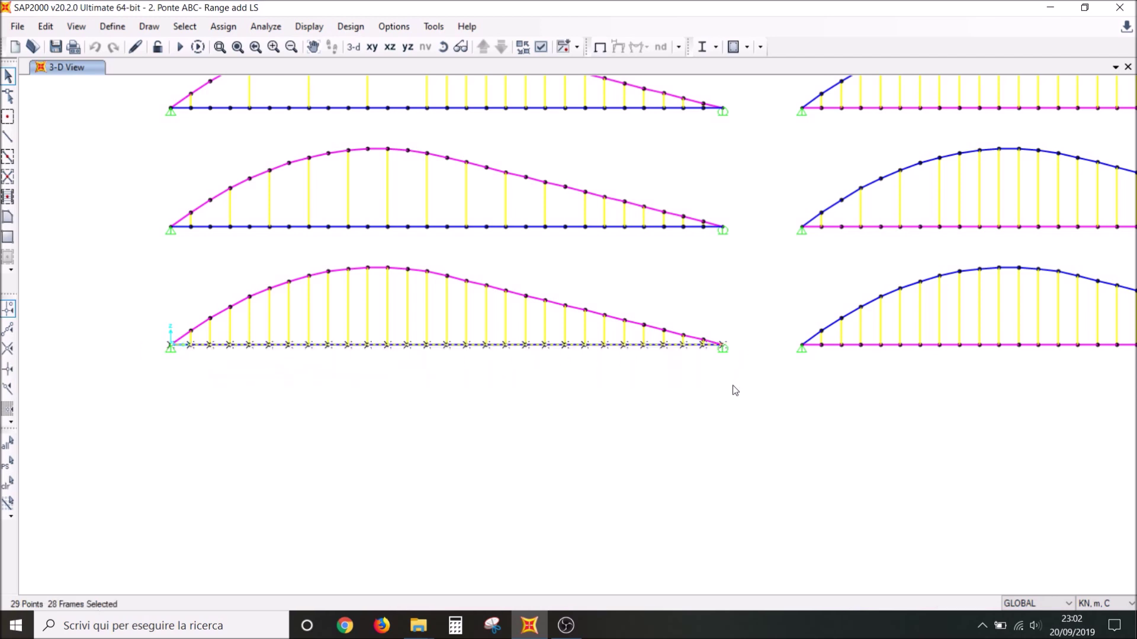
Export the selection's Frame Loads - Distributed table to '2. Ponte ABC- Range add LS.xlsx' on the Desktop
left_click(19, 27)
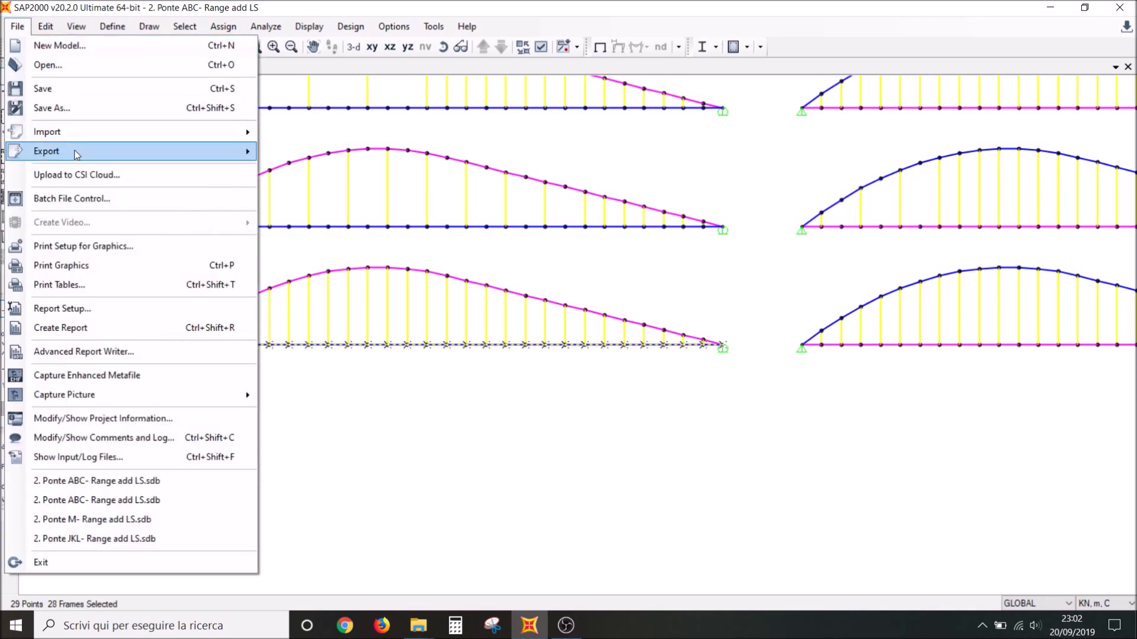
mouse_move(47, 151)
left_click(431, 184)
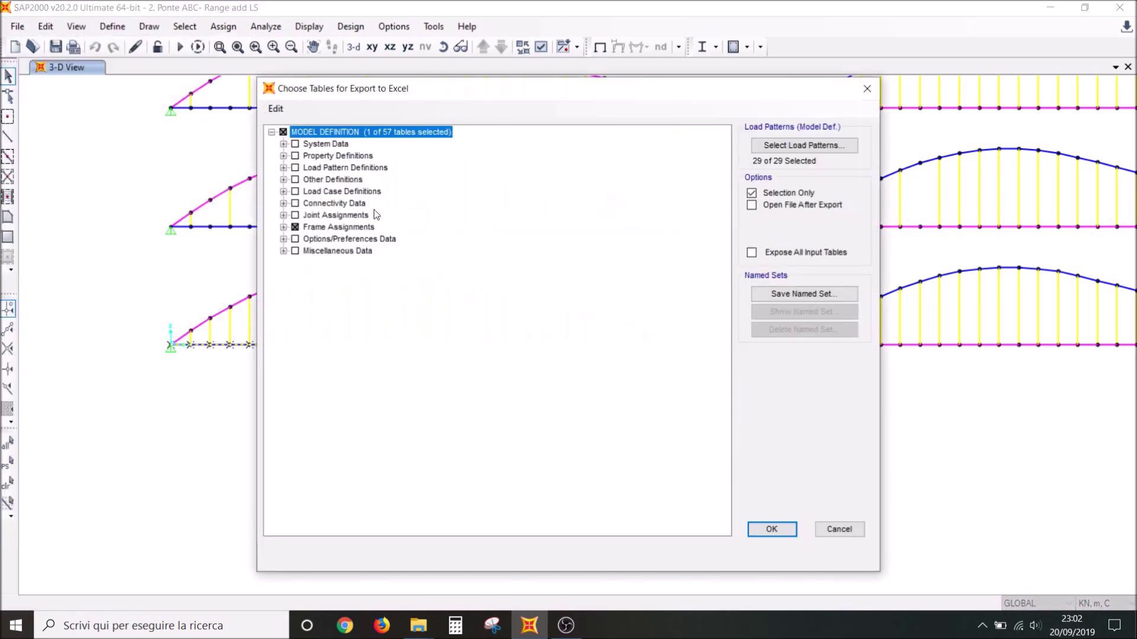
left_click(284, 227)
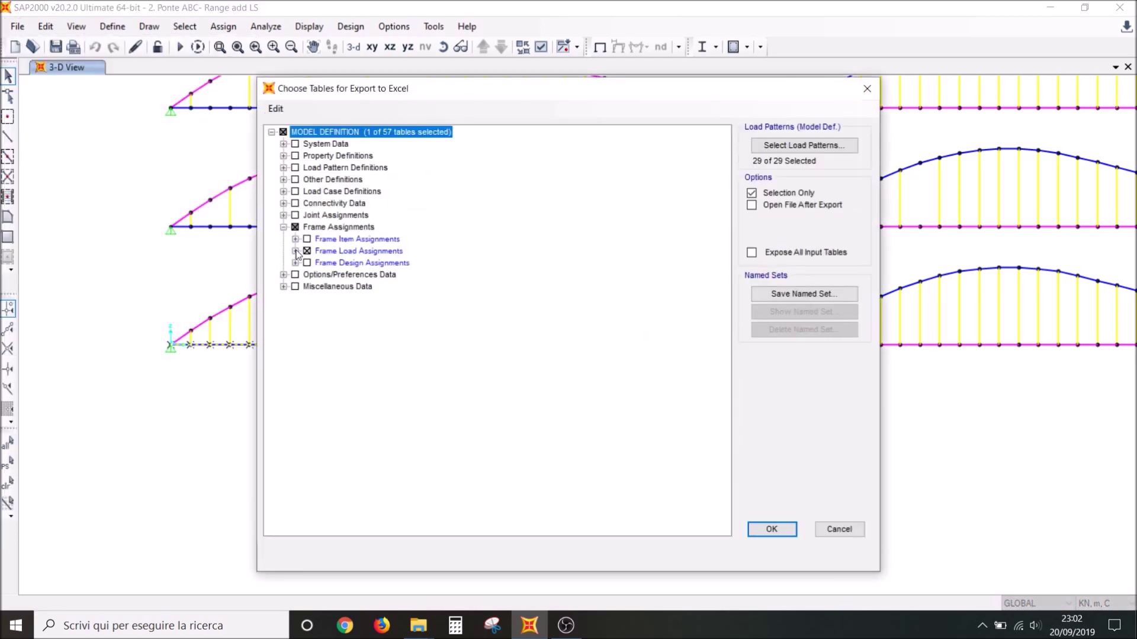
left_click(295, 251)
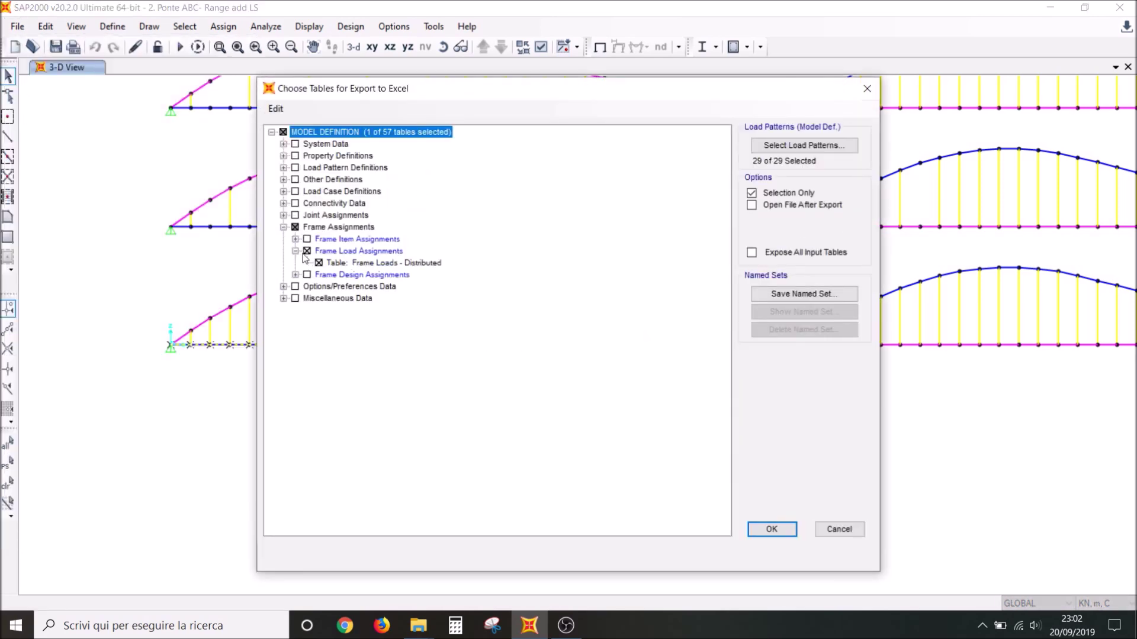
left_click(772, 528)
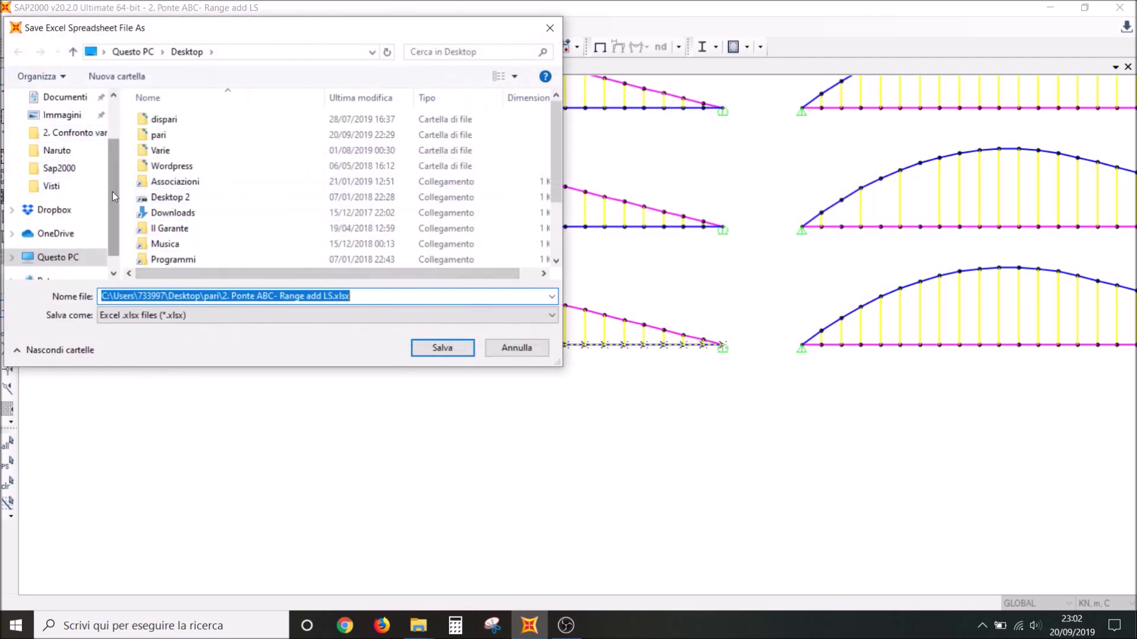
scroll(113, 195, "up", 3)
left_click(60, 127)
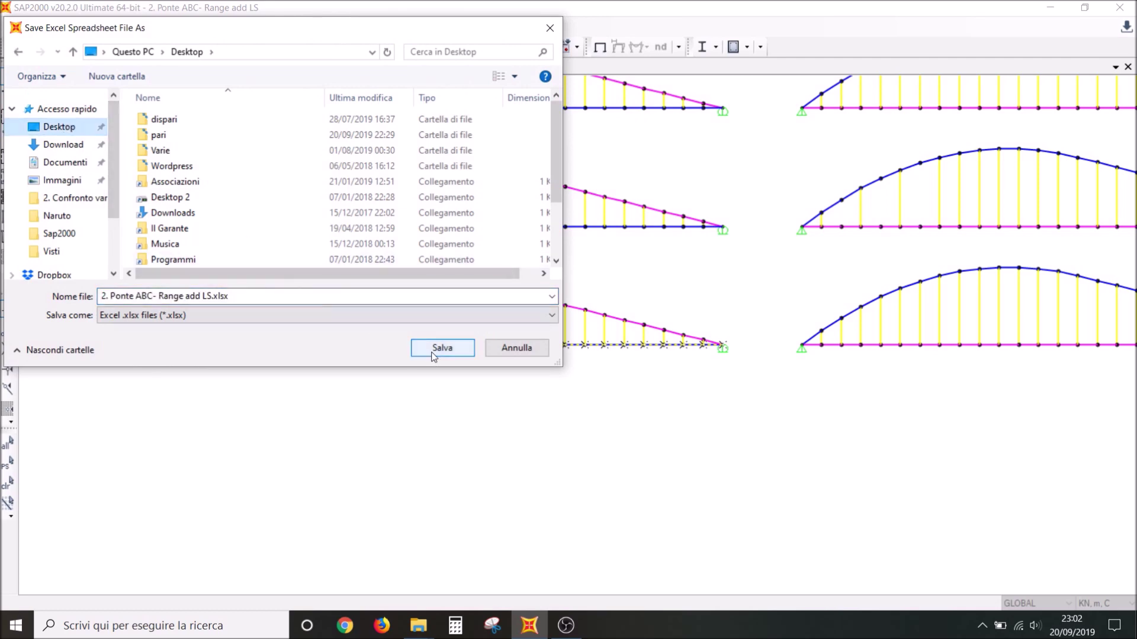
left_click(443, 348)
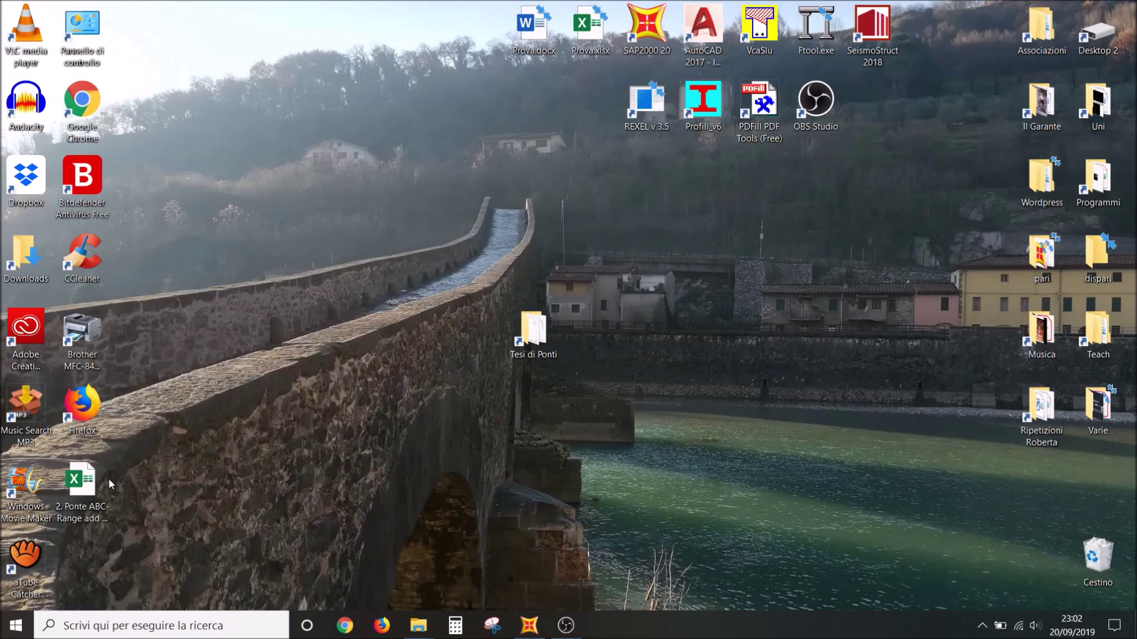
left_click(89, 484)
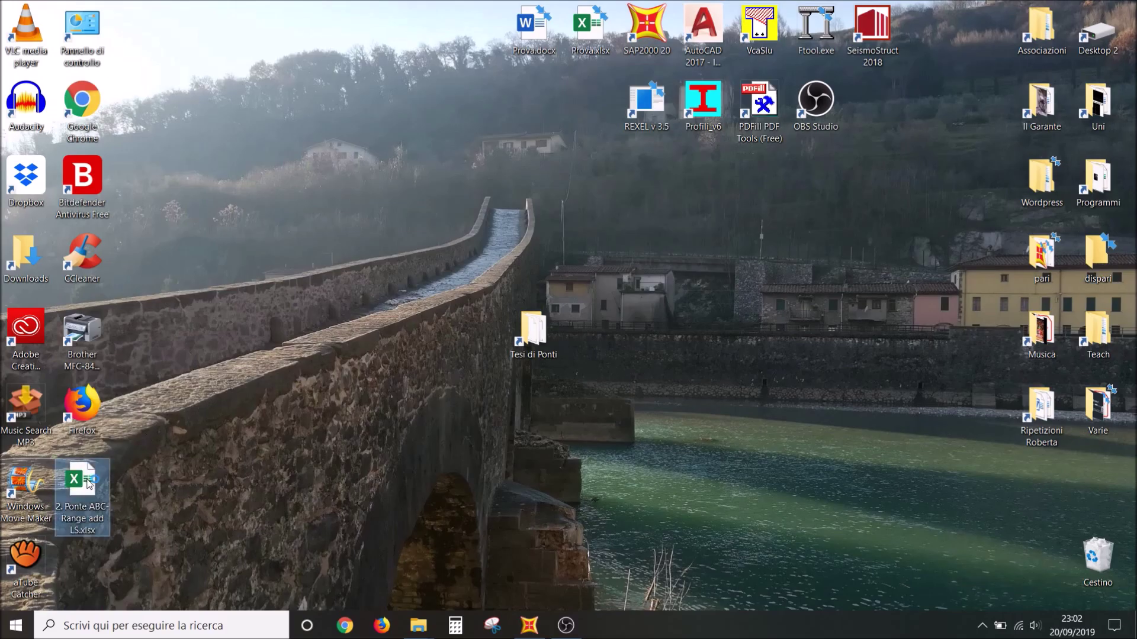
Open the exported workbook and replace every 1 with 5 in K4:L31
double_click(89, 484)
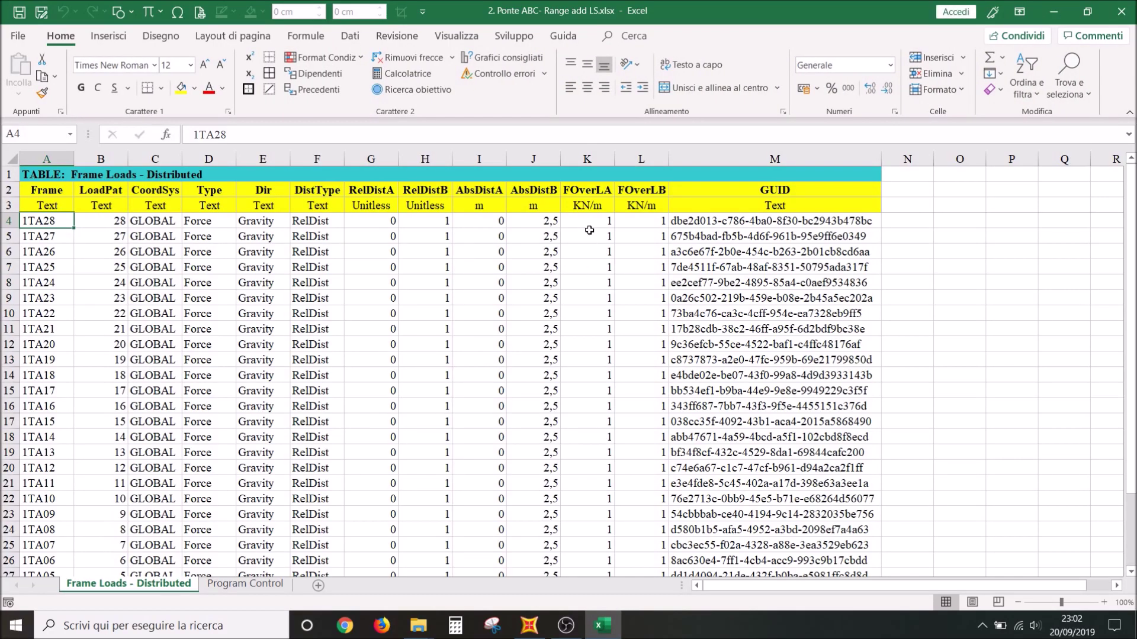
left_click_drag(594, 221, 639, 222)
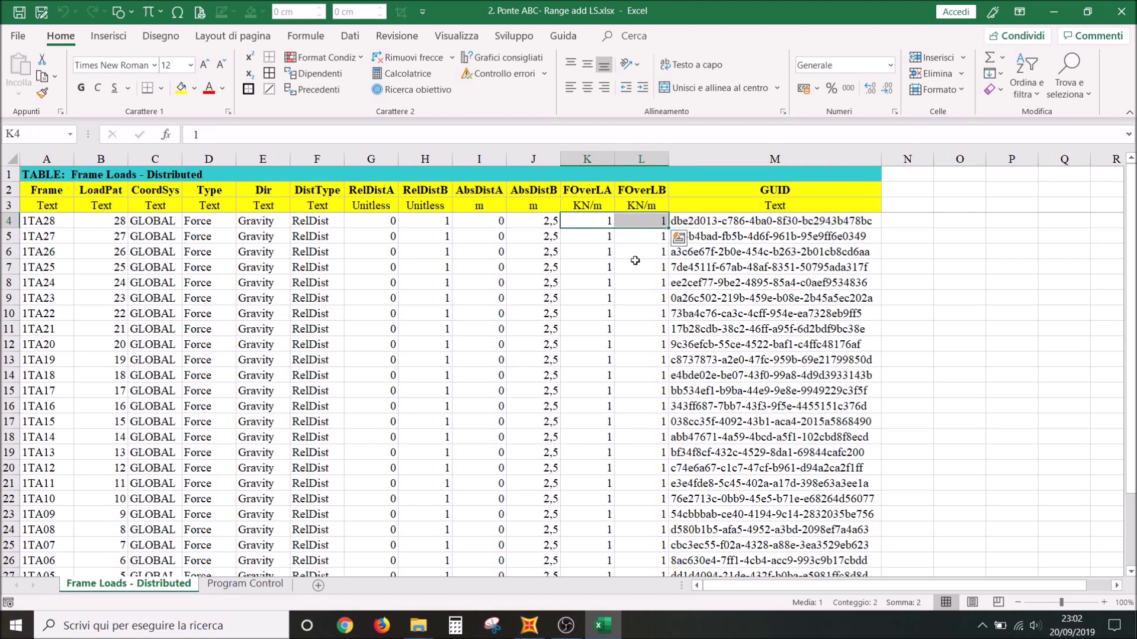
key("ctrl+shift+Down")
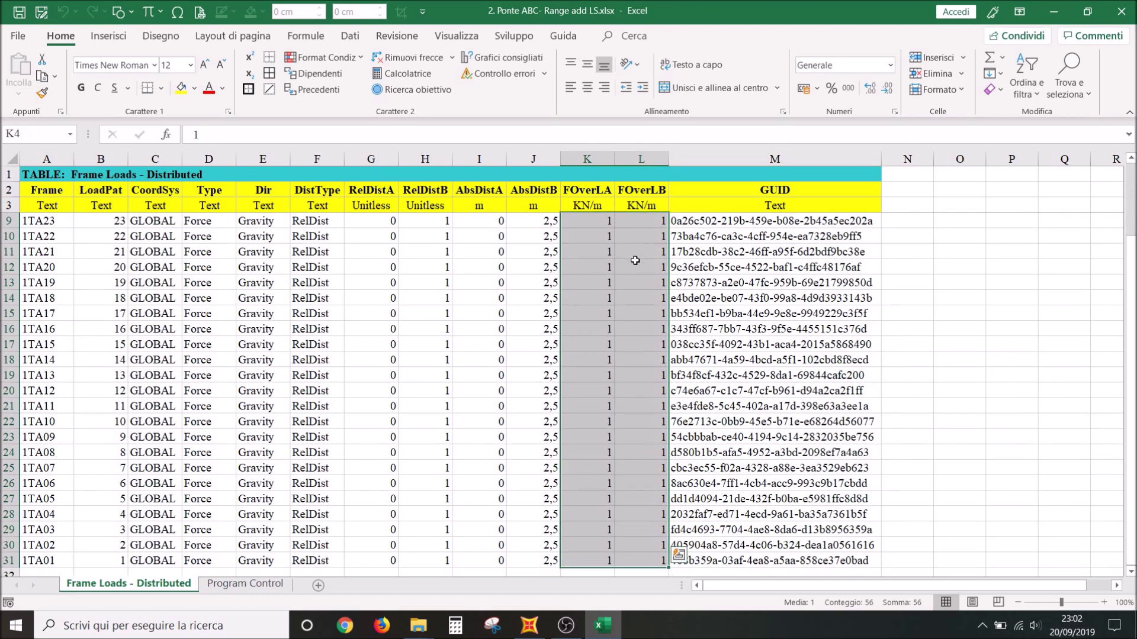
left_click(1069, 79)
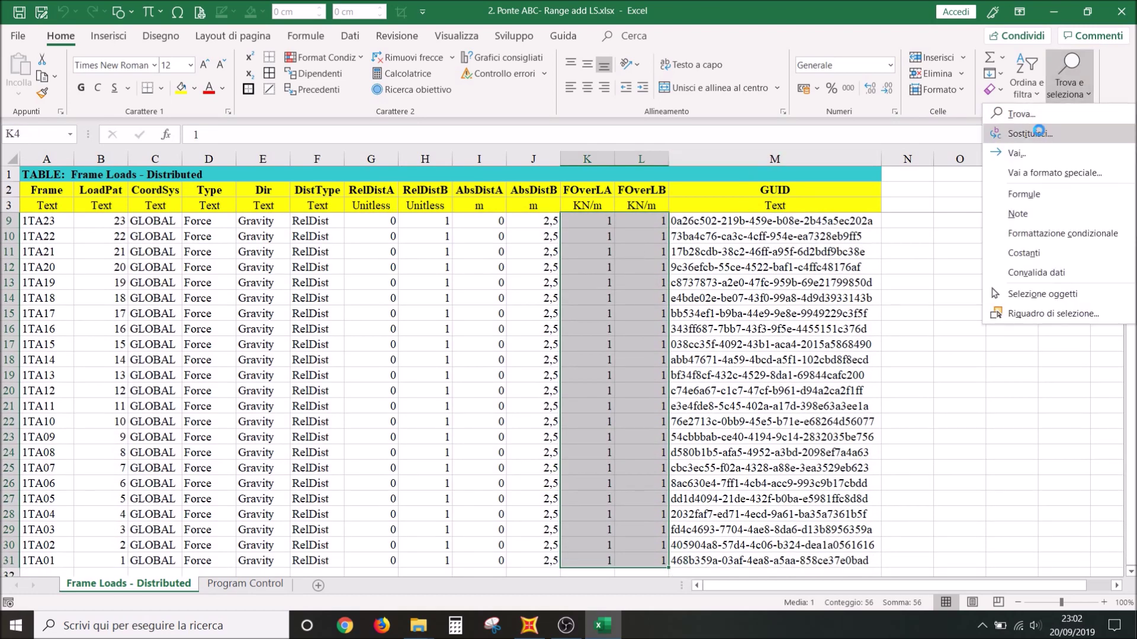
left_click(1042, 134)
type("1")
key("Tab")
type("5")
left_click(495, 420)
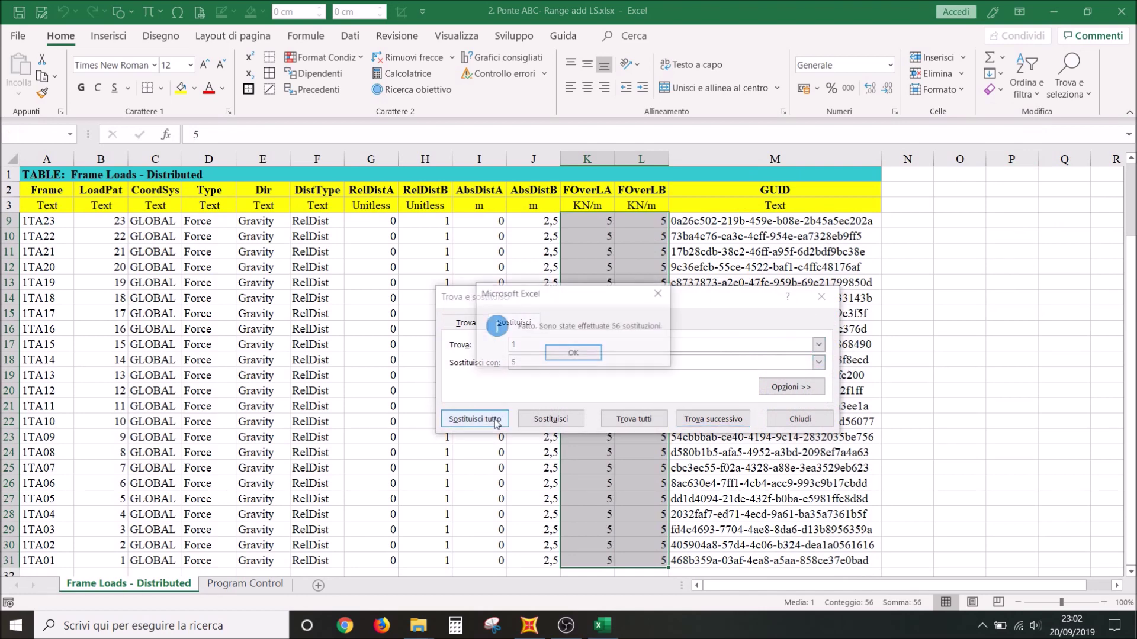
left_click(583, 354)
left_click(821, 297)
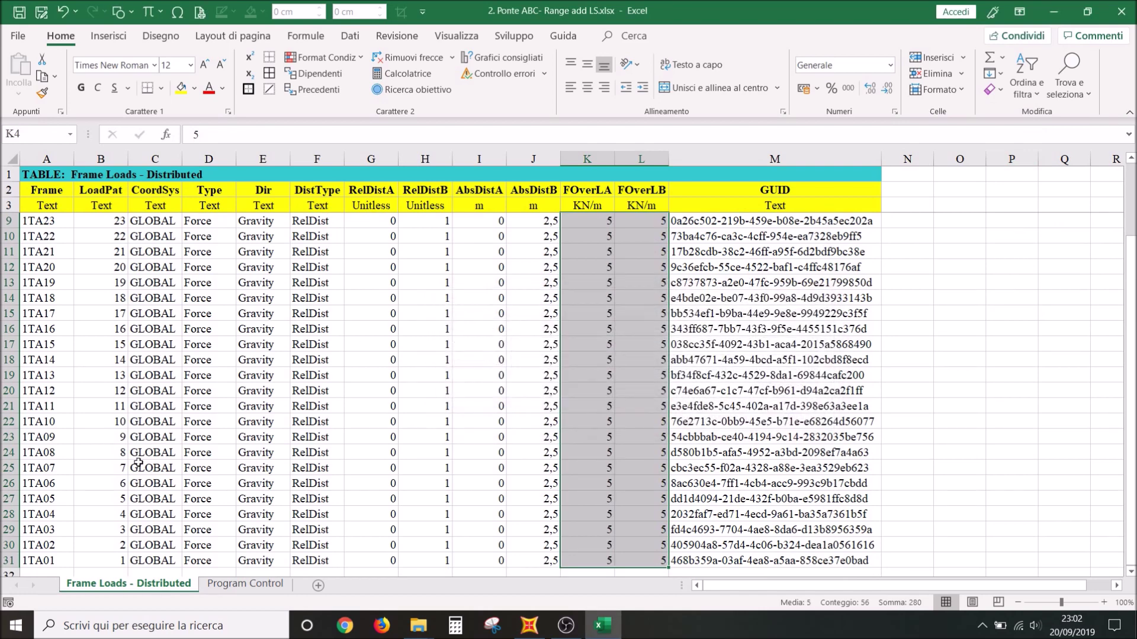
Inspect LoadPat rows 23–31 and loads of frames 1TA21–1TA28, then save and close the workbook
mouse_move(101, 439)
left_mouse_down()
mouse_move(90, 457)
mouse_move(85, 558)
left_mouse_up()
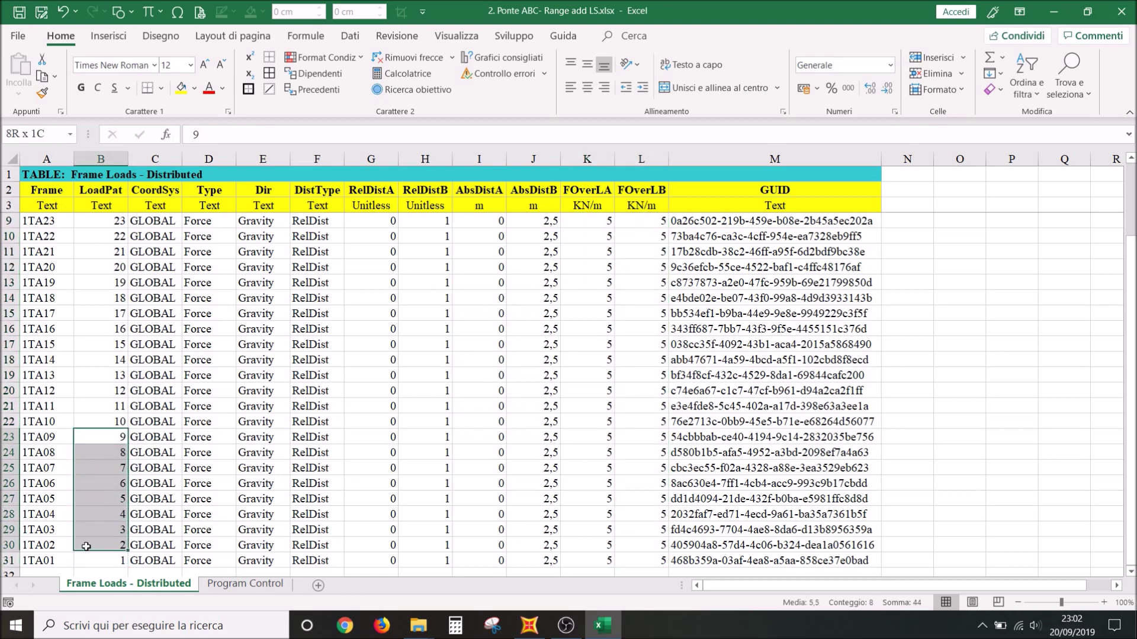
mouse_move(85, 558)
left_mouse_down()
mouse_move(92, 543)
mouse_move(91, 559)
left_mouse_up()
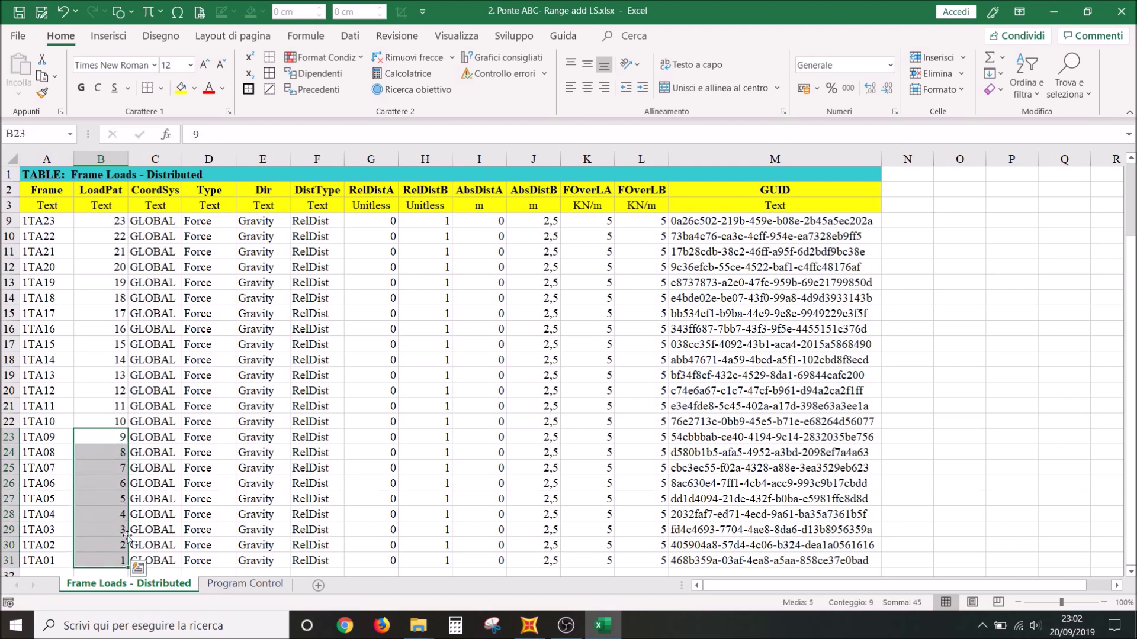
left_click_drag(109, 440, 93, 558)
scroll(594, 547, "up", 2)
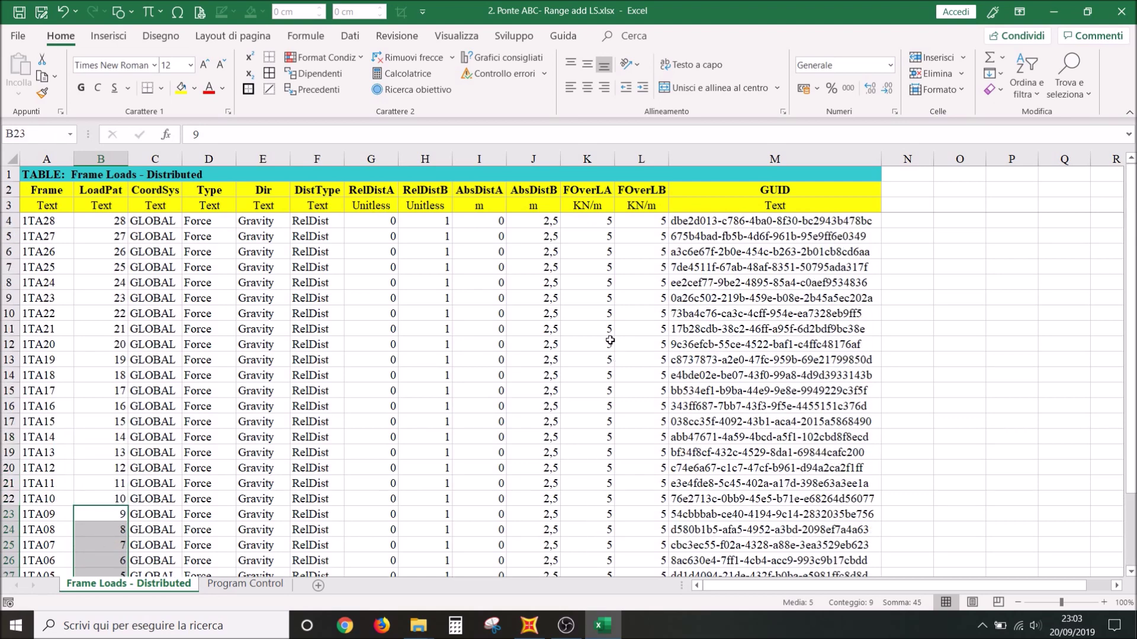
left_click_drag(586, 225, 633, 516)
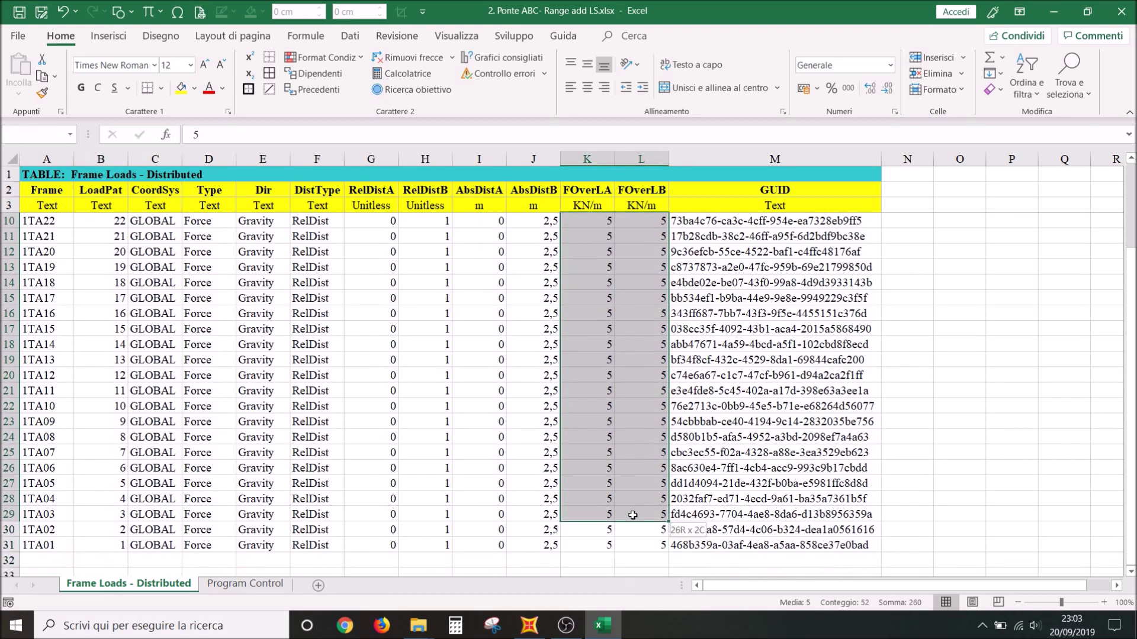
left_click_drag(633, 516, 631, 329)
left_click(13, 16)
left_click(1120, 12)
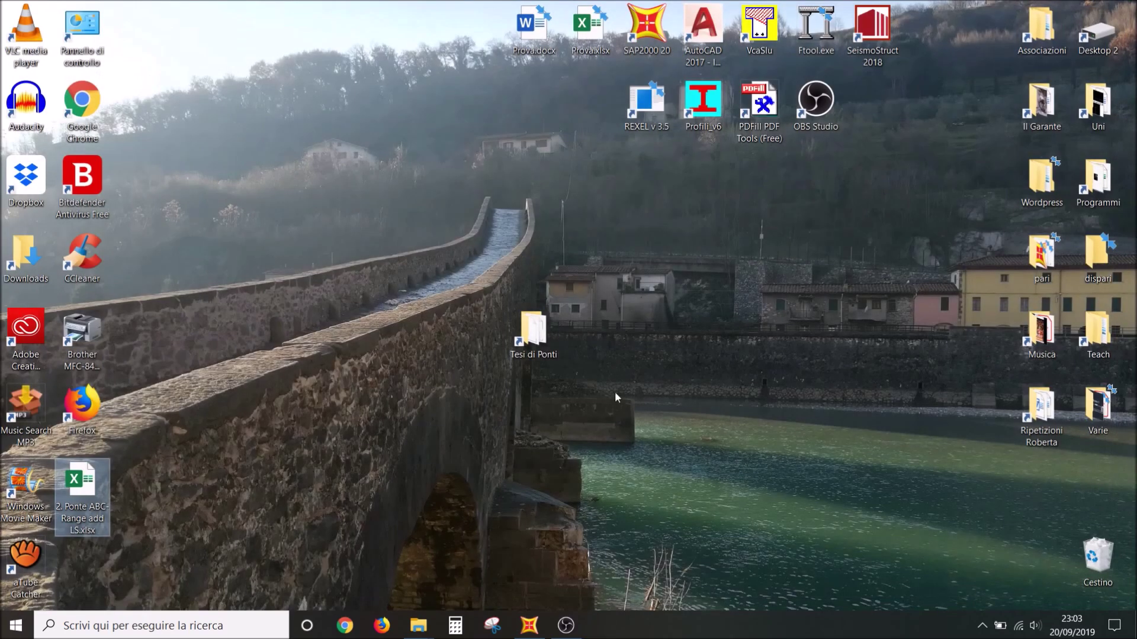
Start an Excel spreadsheet import into the existing bridge model, reviewing the Advanced Options
left_click(538, 615)
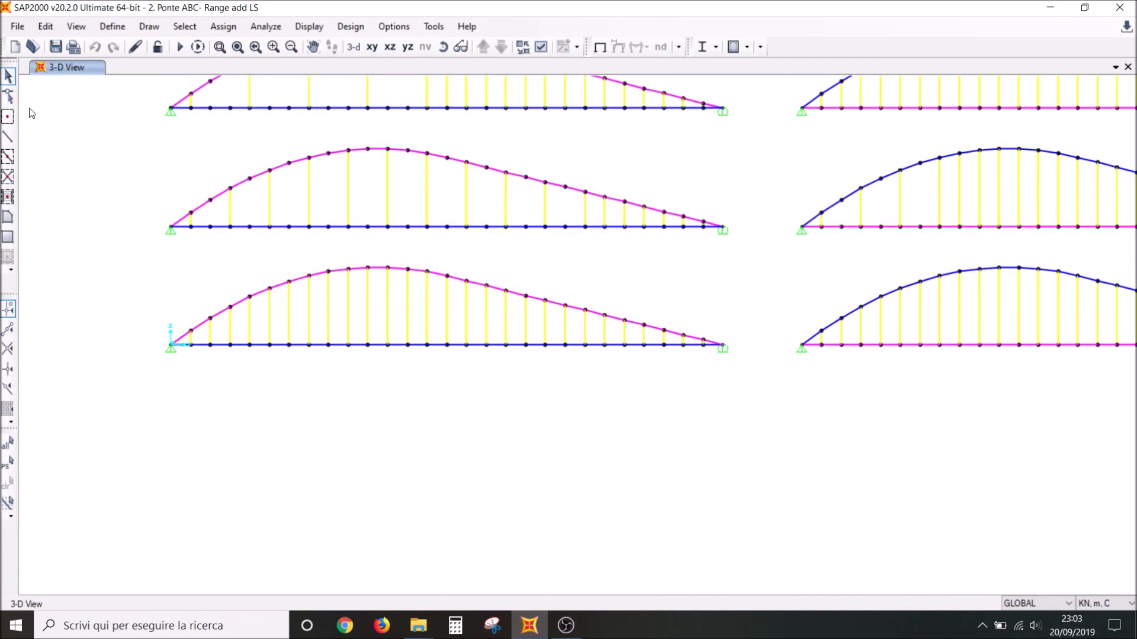
left_click(17, 26)
mouse_move(47, 131)
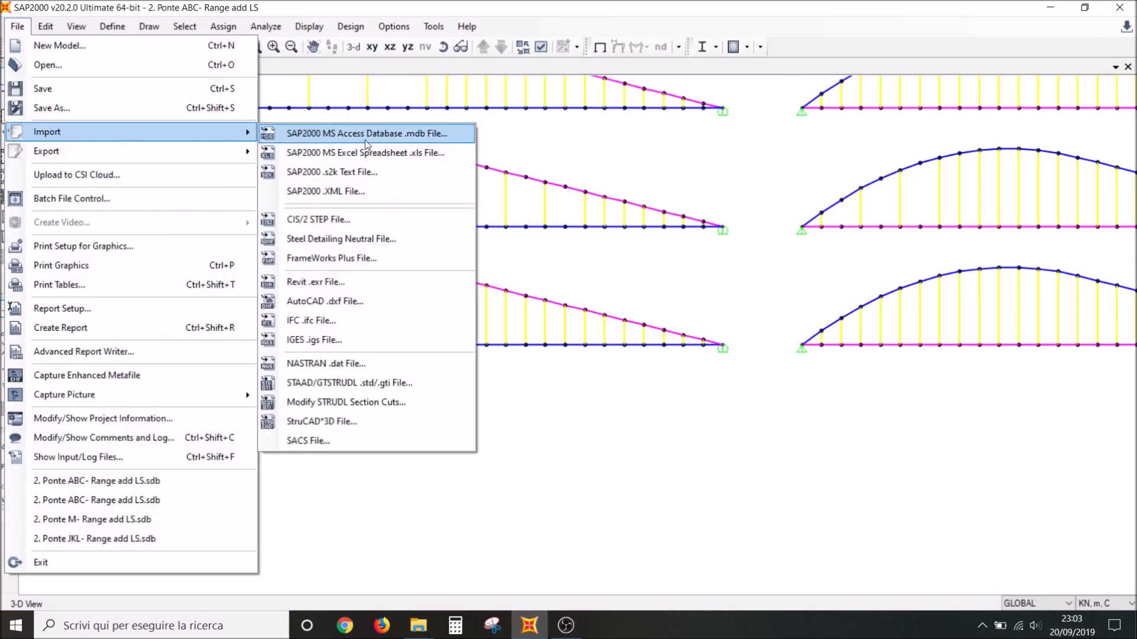
left_click(364, 153)
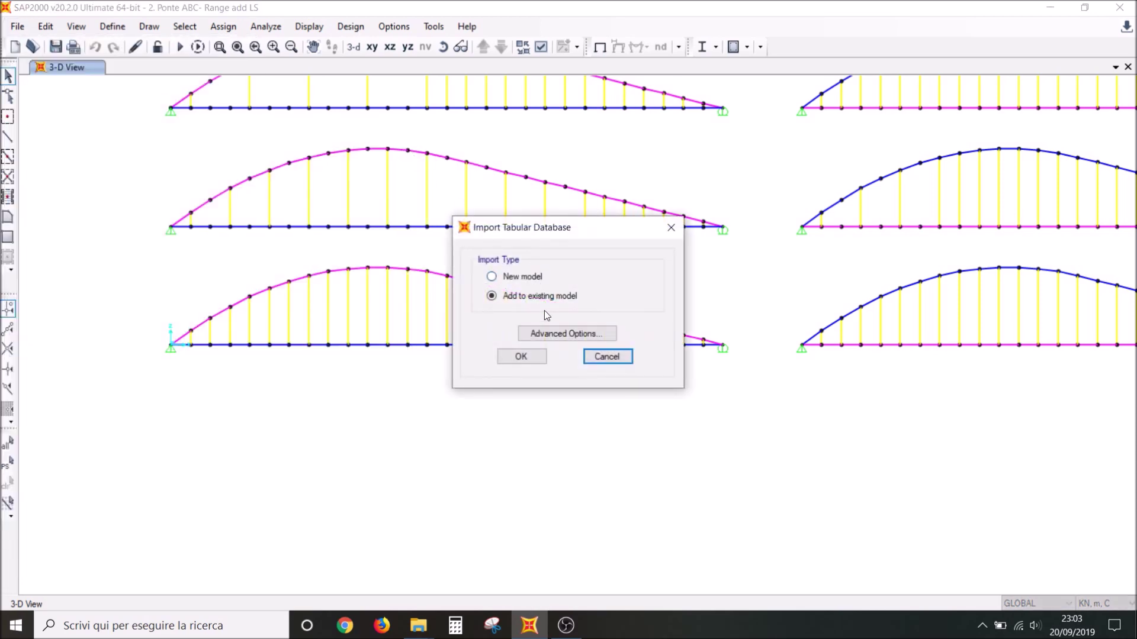
left_click(552, 333)
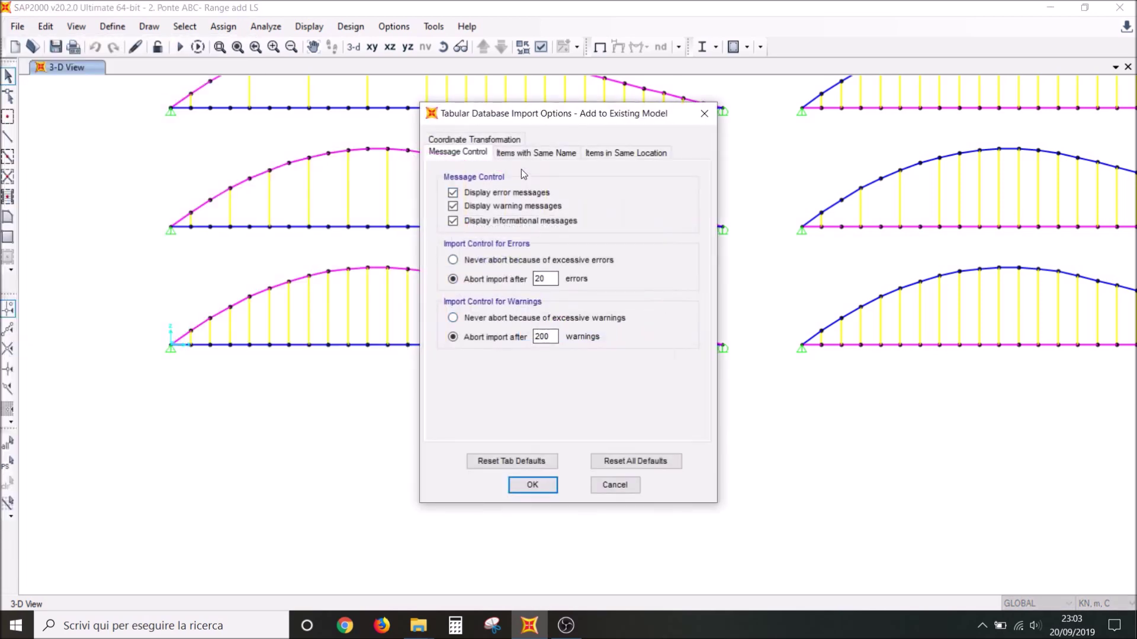
left_click(536, 153)
left_click(631, 154)
left_click(531, 482)
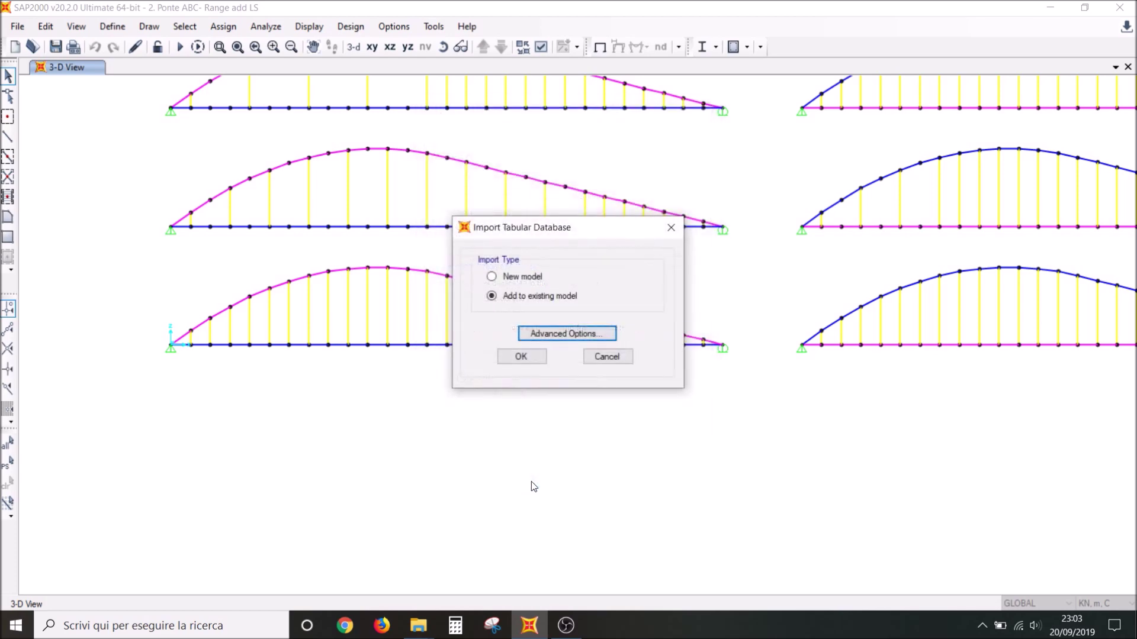
left_click(525, 358)
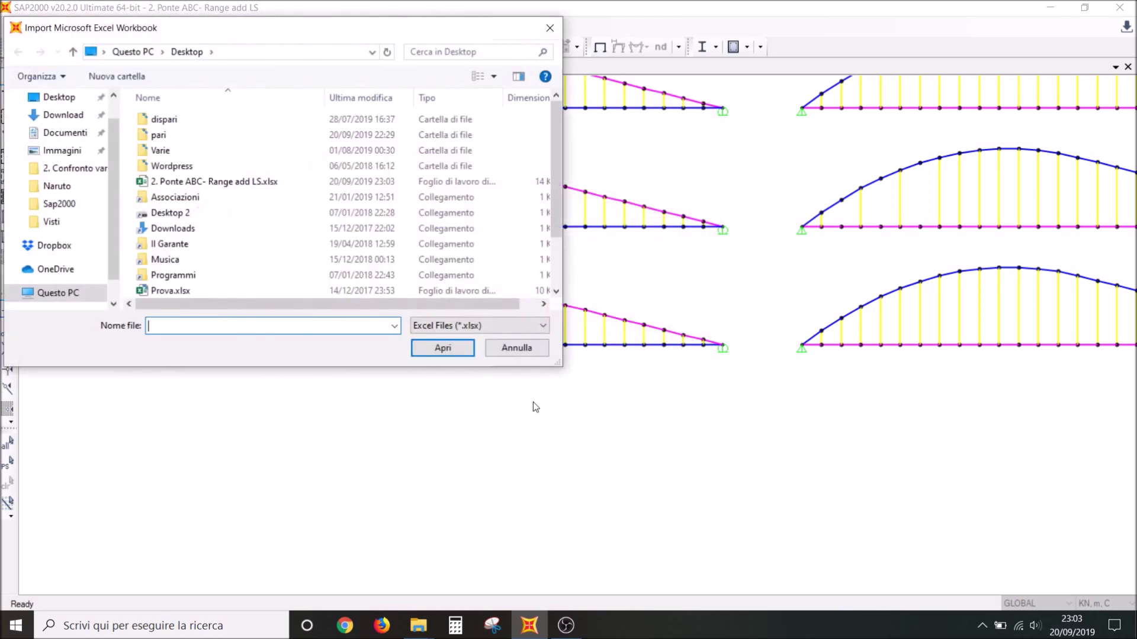
Import '2. Ponte ABC- Range add LS.xlsx' and close the log reporting 19 of 28 records
left_click(254, 182)
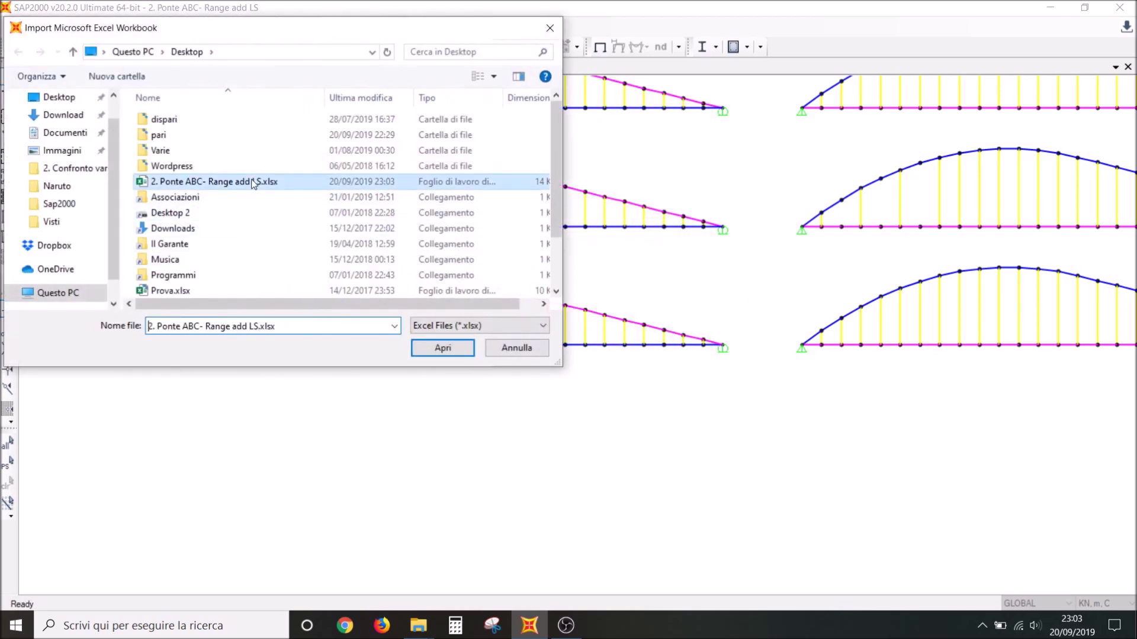
left_click(442, 348)
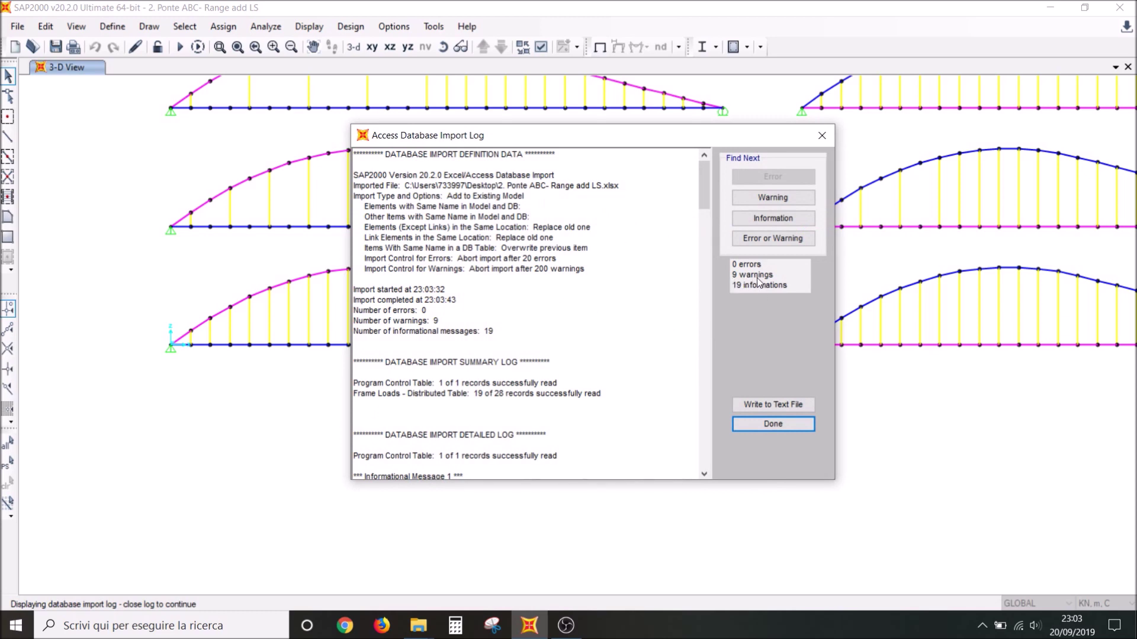
left_click(787, 424)
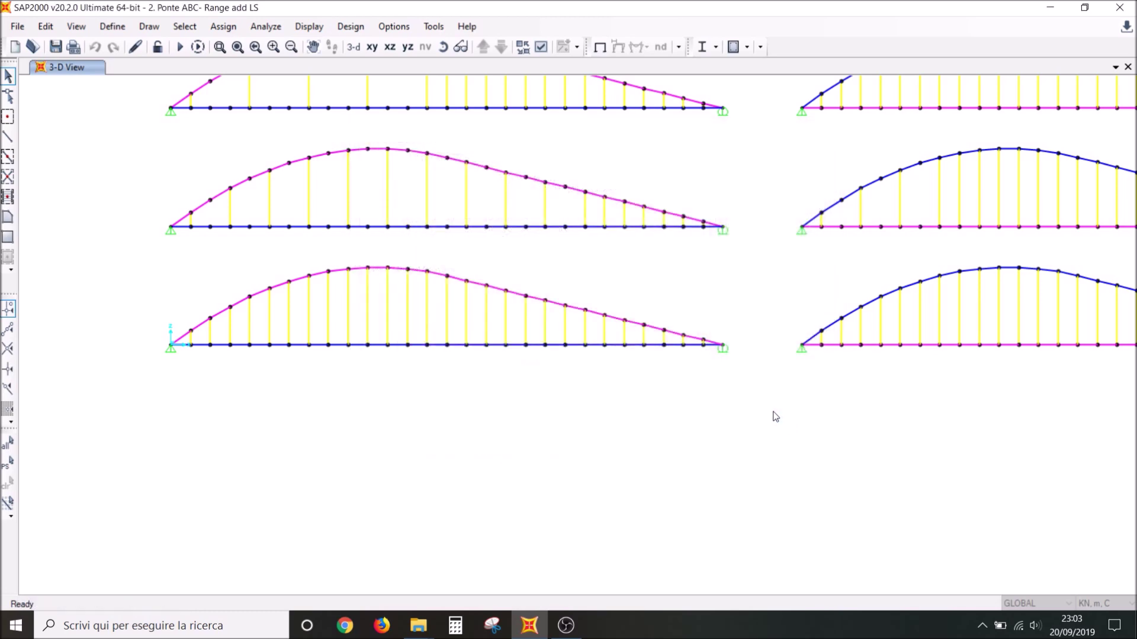
scroll(114, 462, "up", 3)
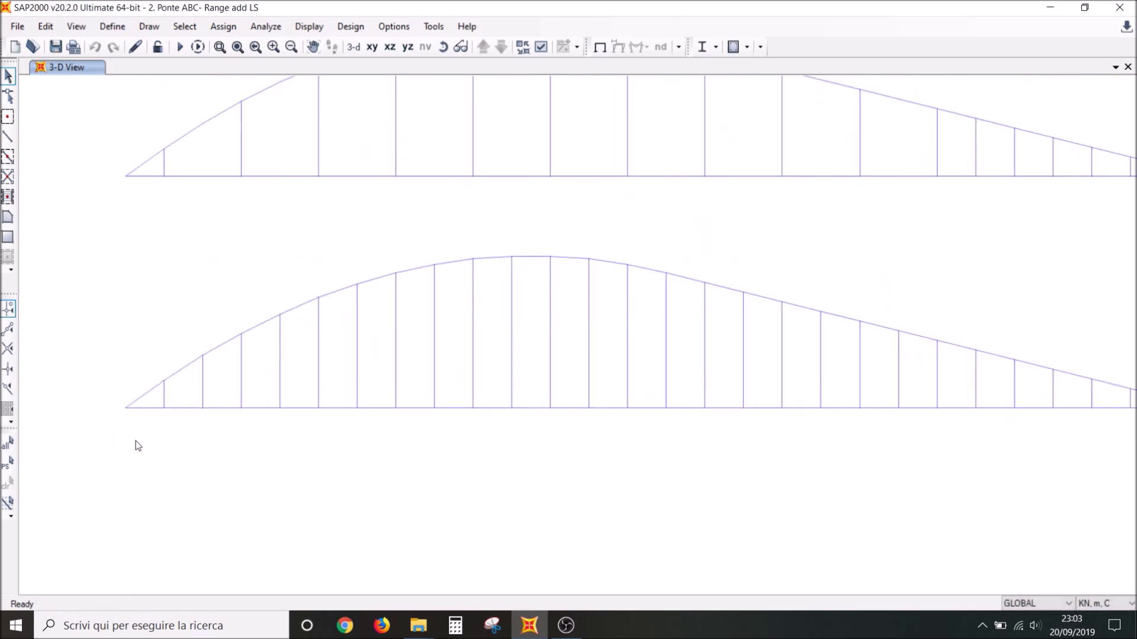
left_click(177, 410)
right_click(176, 410)
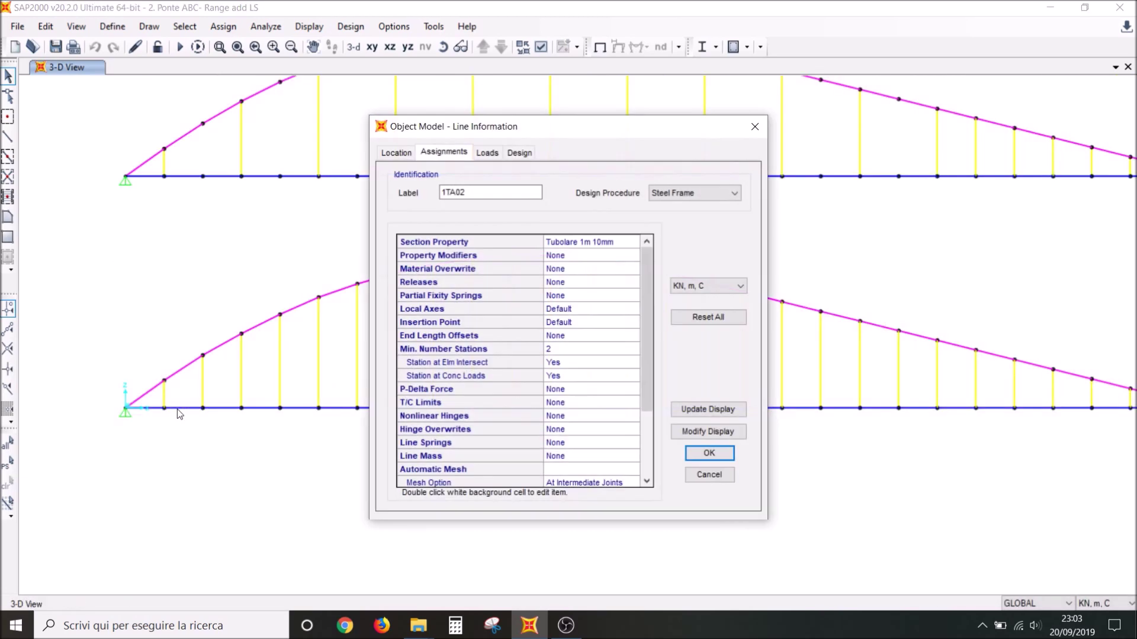
left_click(487, 153)
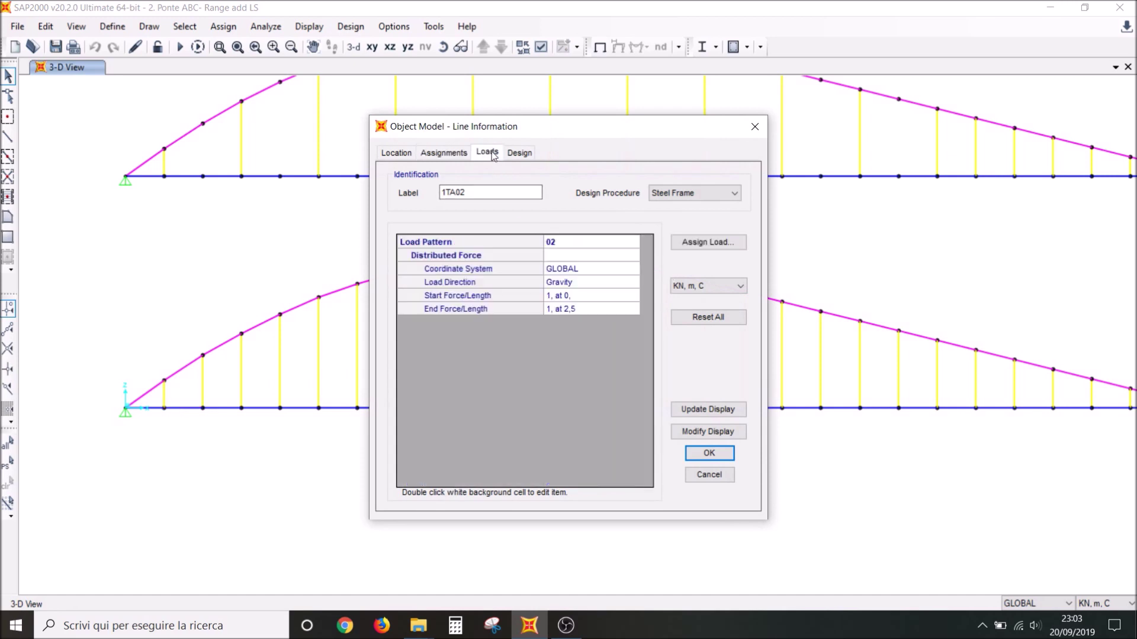
left_click(570, 244)
left_click(753, 128)
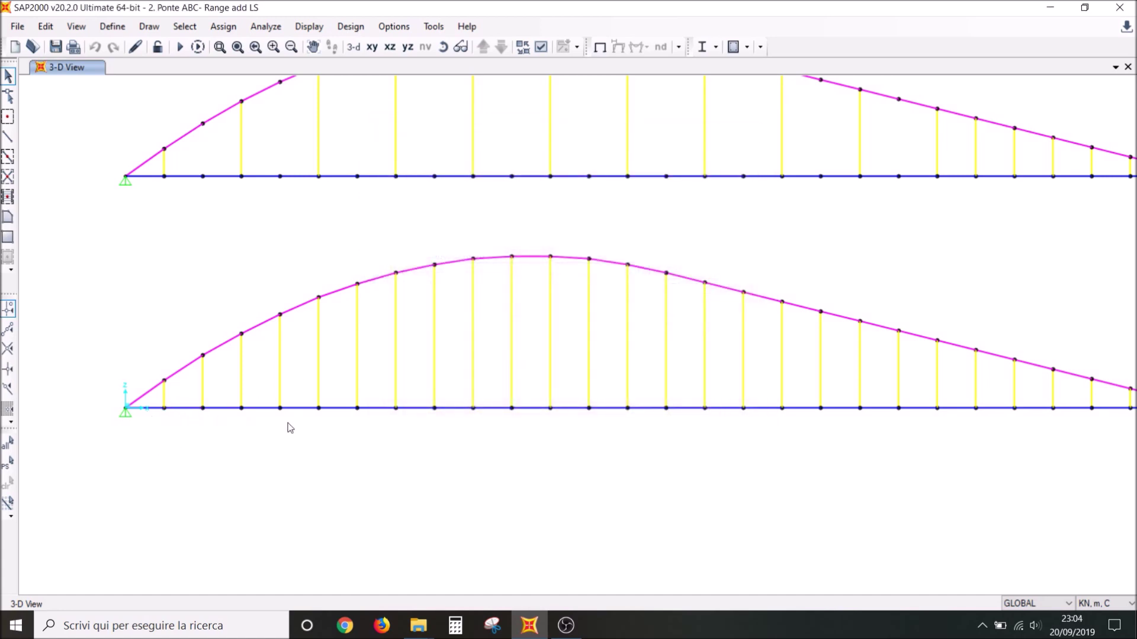
left_click(451, 408)
right_click(451, 408)
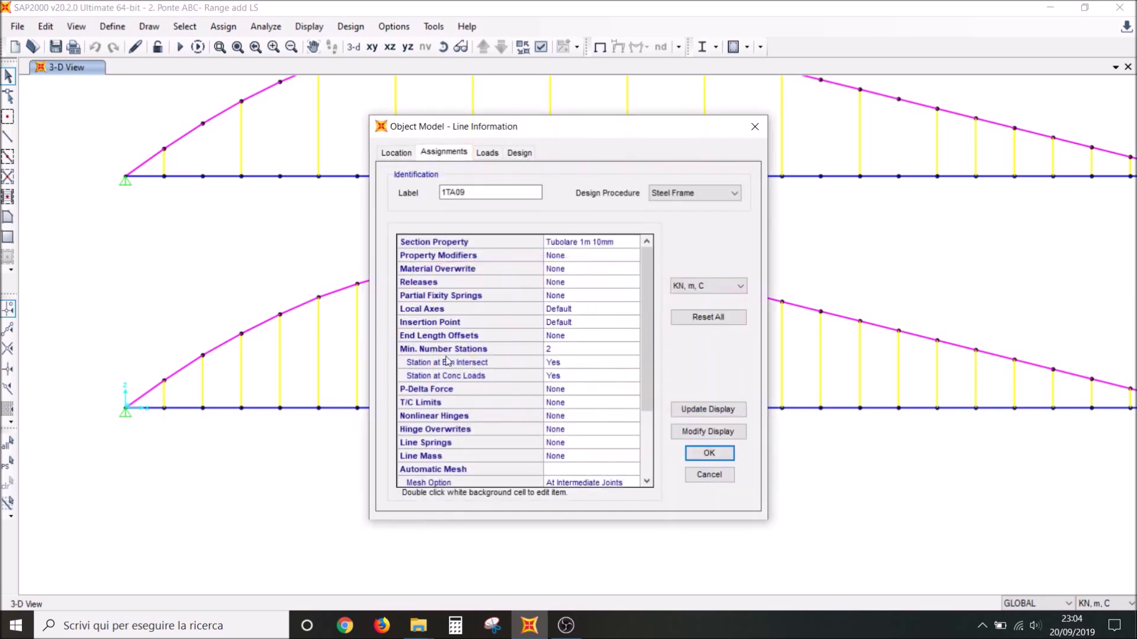
left_click(487, 153)
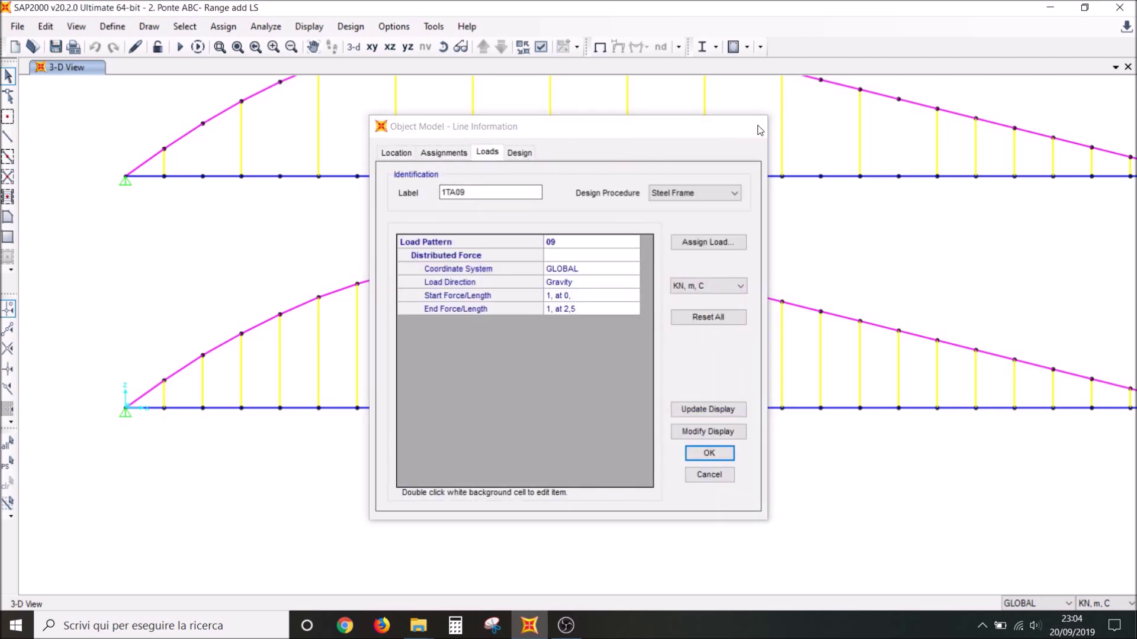
left_click(754, 127)
left_click(493, 413)
right_click(493, 412)
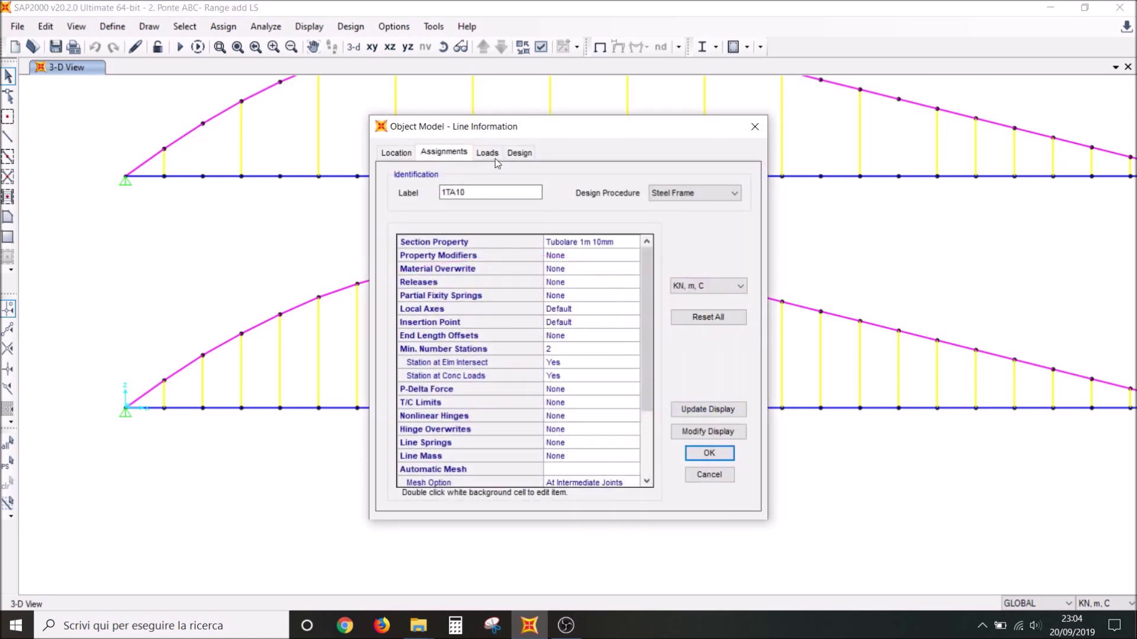
left_click(487, 153)
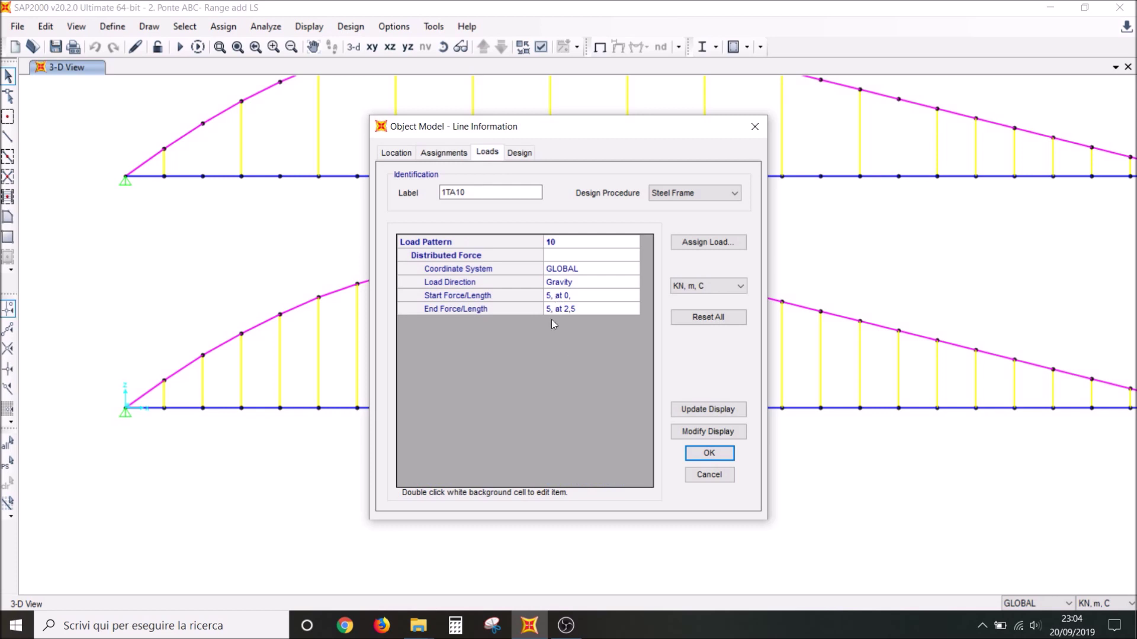
left_click(755, 127)
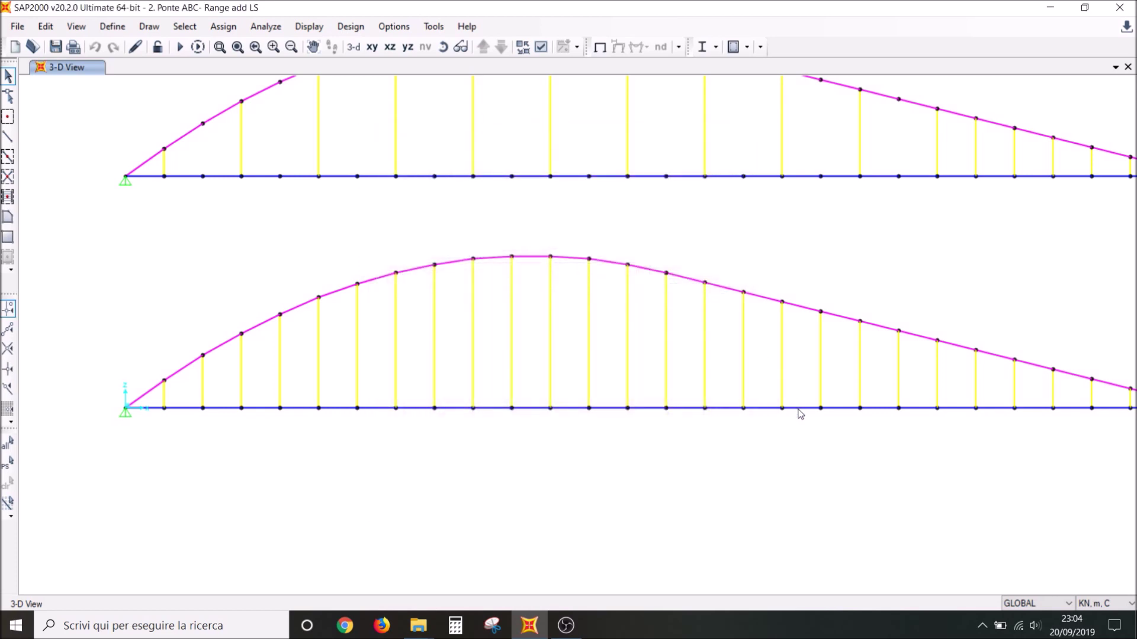
left_click(800, 413)
right_click(800, 413)
left_click(798, 410)
right_click(797, 409)
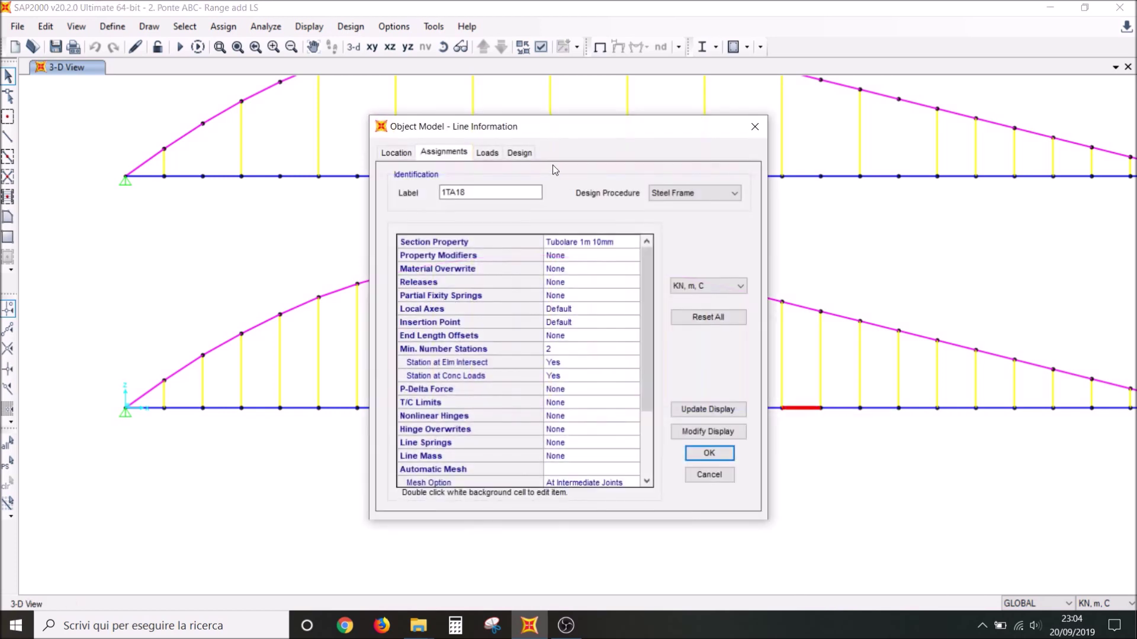
left_click(487, 153)
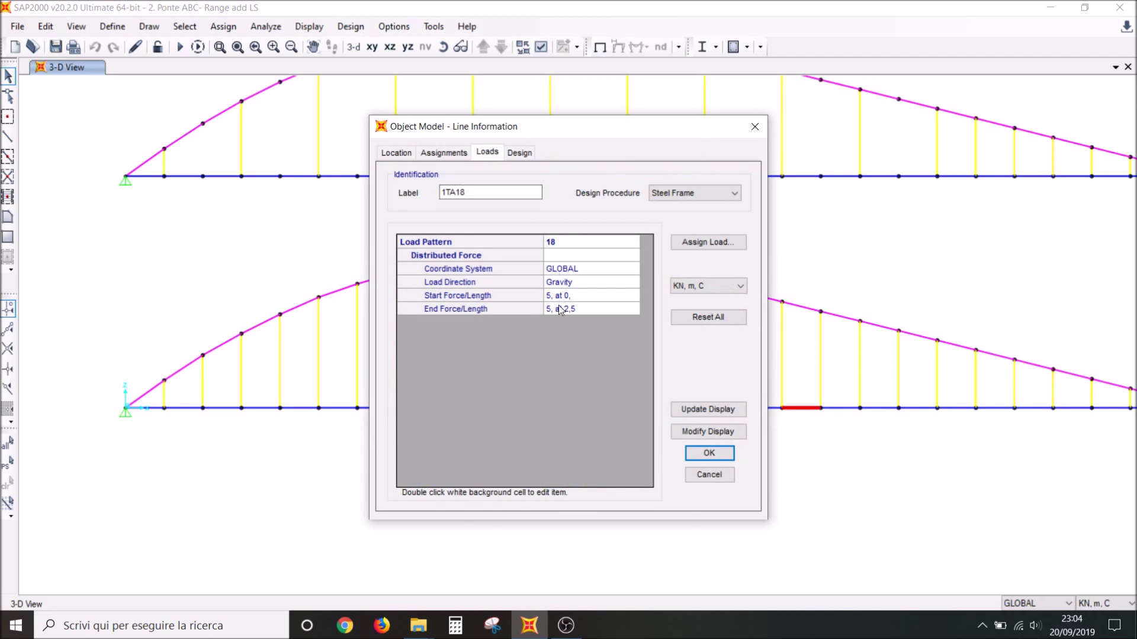
left_click(754, 127)
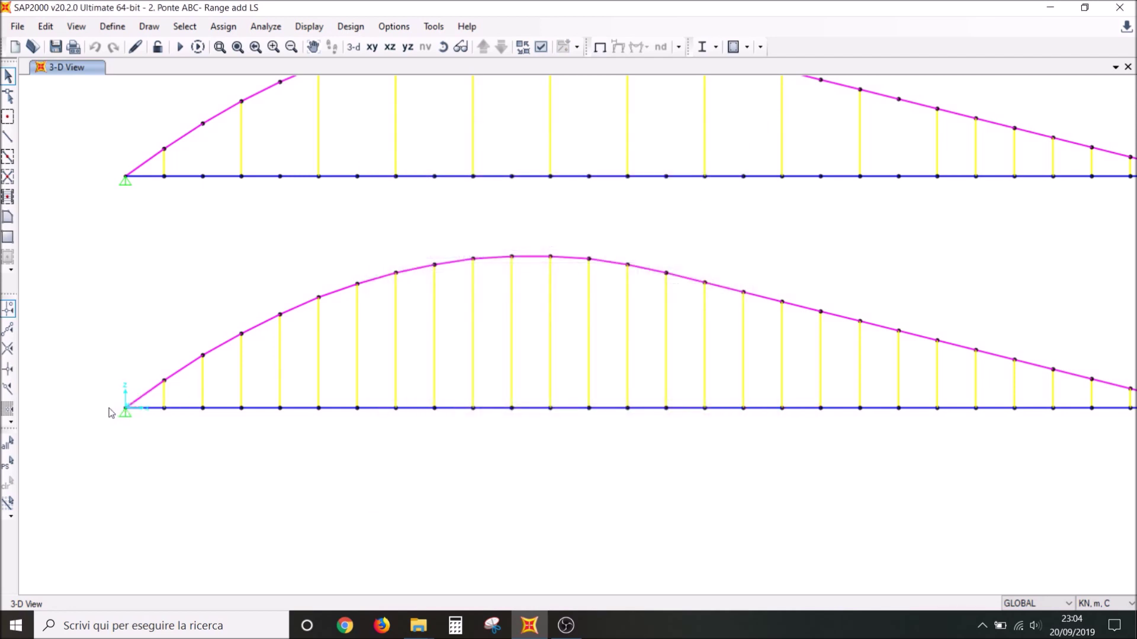
middle_click_drag(198, 449, 163, 444)
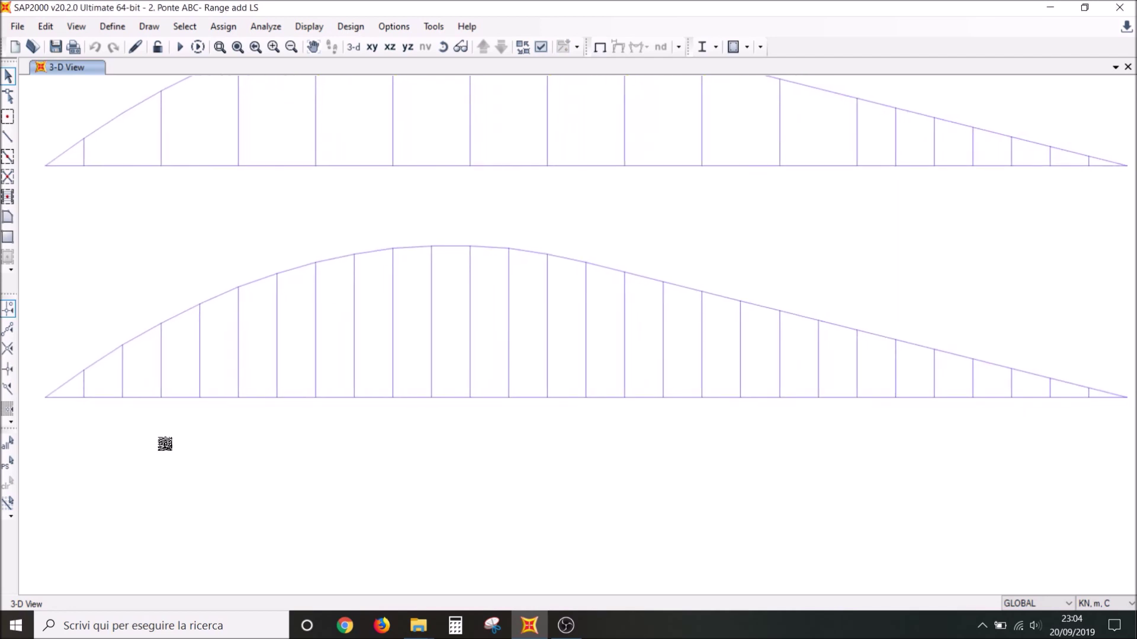
Bring SAP2000 back from the desktop and window-select the lower truss's 28 bottom-chord frames
key("super+d")
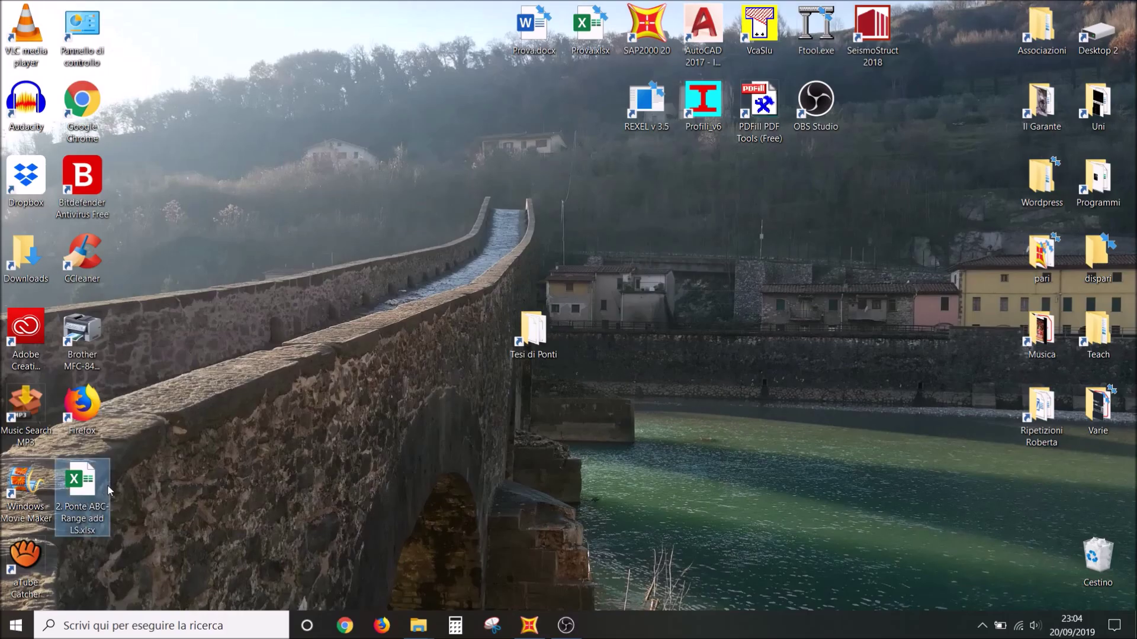
left_click(529, 626)
left_click_drag(27, 394, 1131, 420)
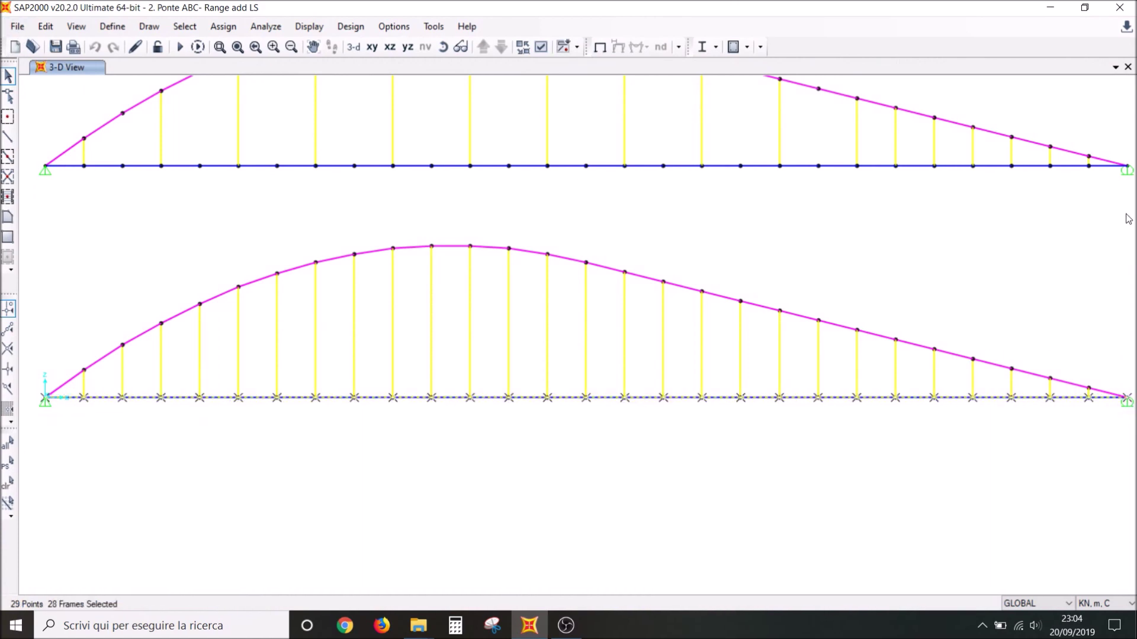
Select the whole lower truss and export its tables to an Excel workbook saved on the desktop
left_click_drag(1129, 207, 35, 488)
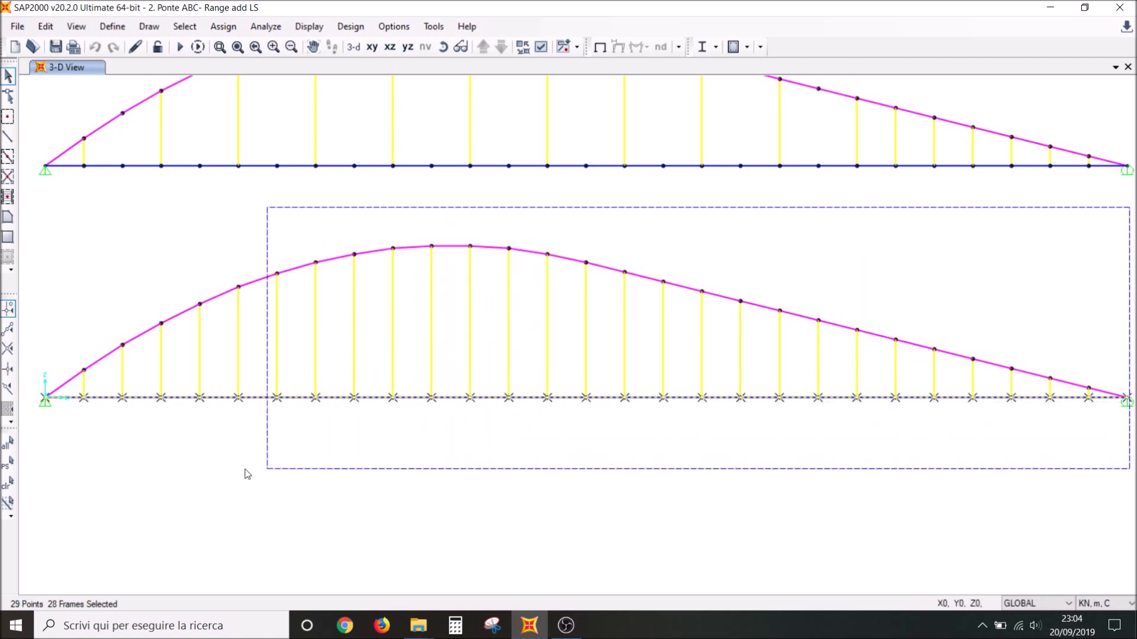
left_click_drag(34, 488, 35, 489)
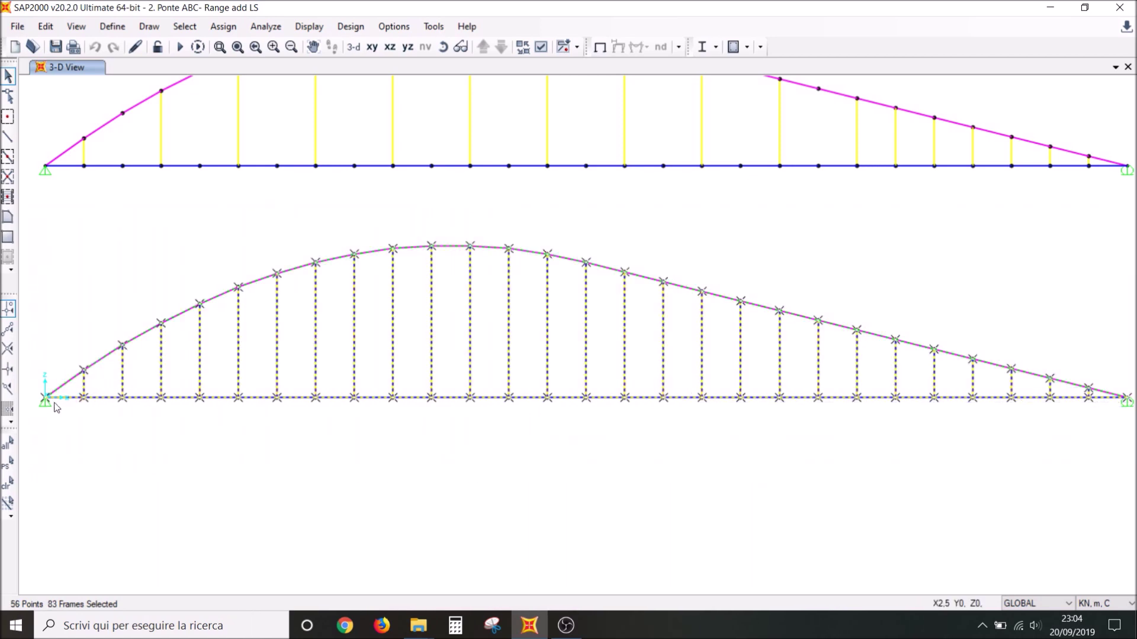
left_click(17, 27)
mouse_move(46, 151)
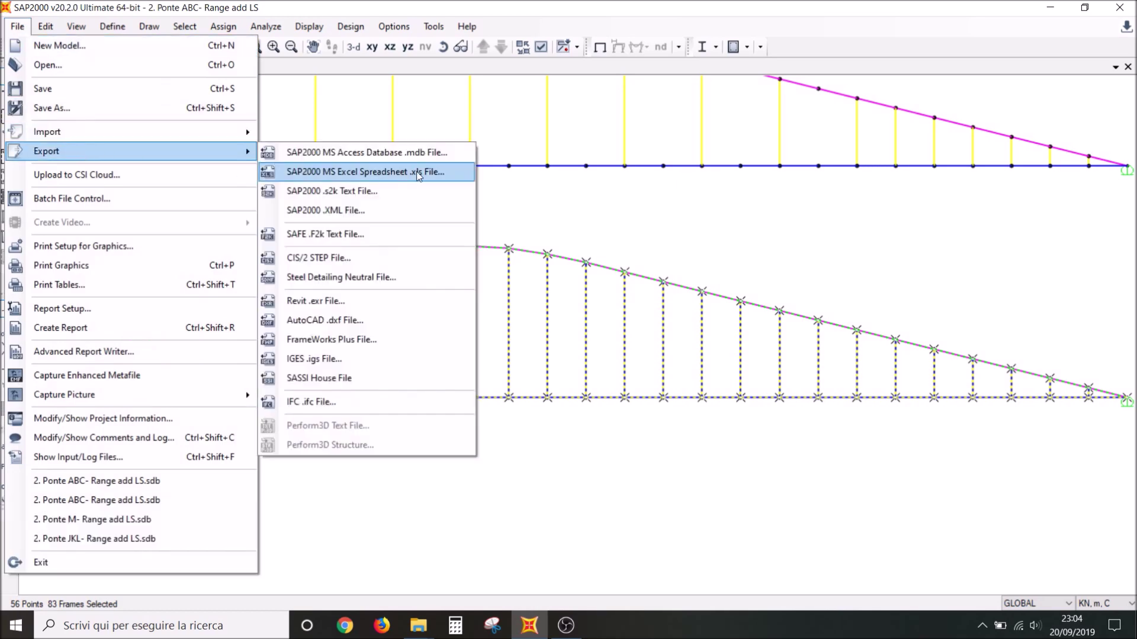
left_click(416, 173)
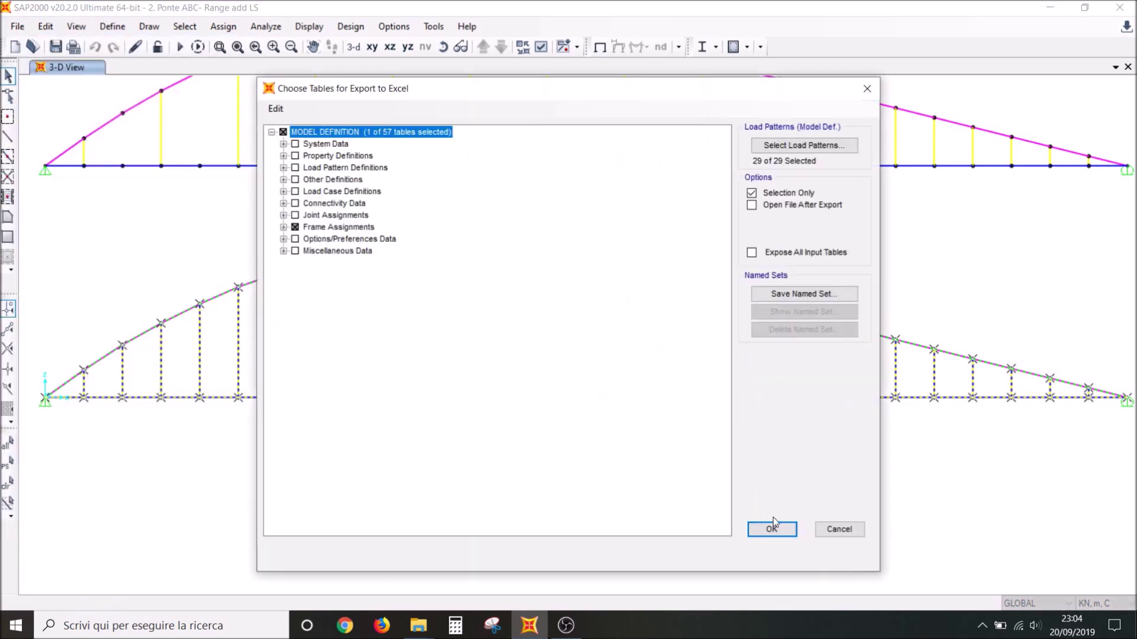
left_click(772, 529)
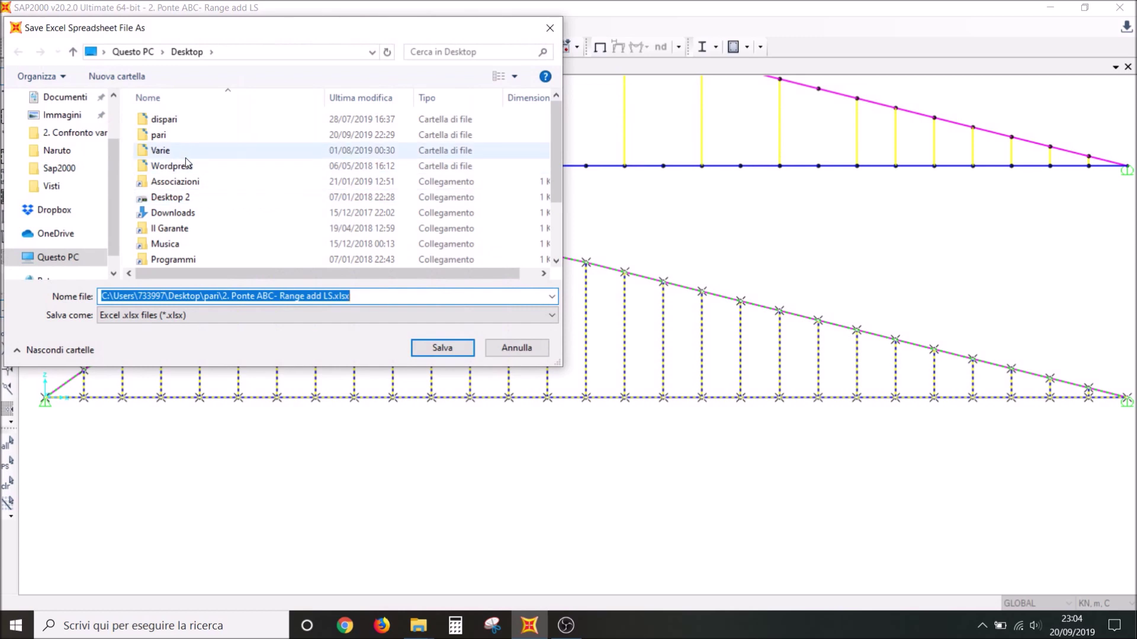
scroll(71, 117, "up", 2)
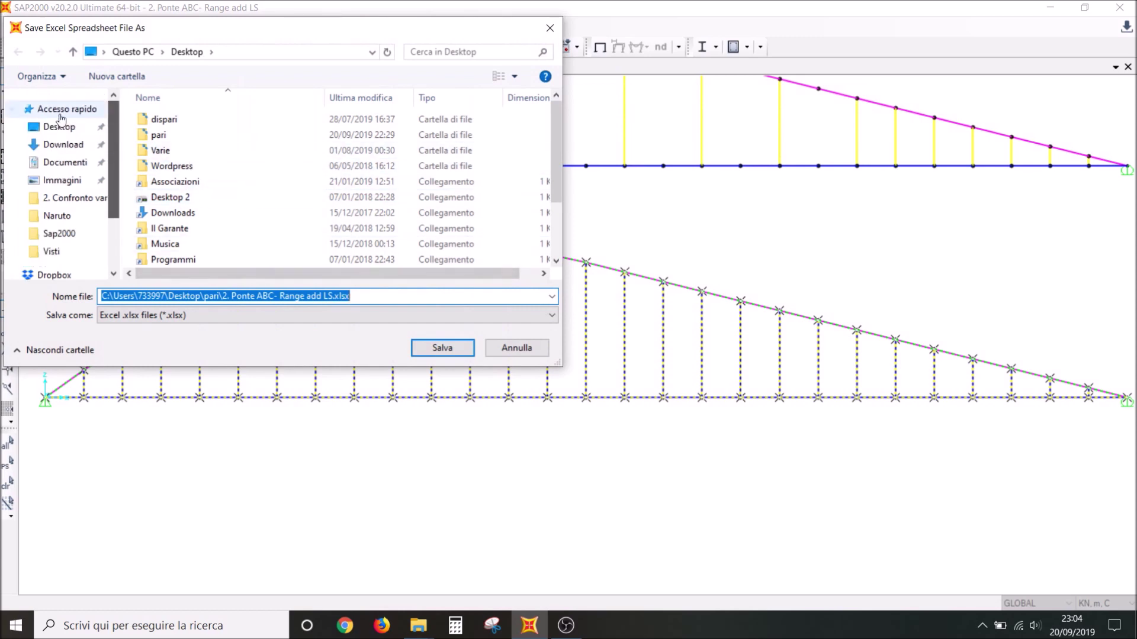
left_click(68, 126)
left_click(429, 345)
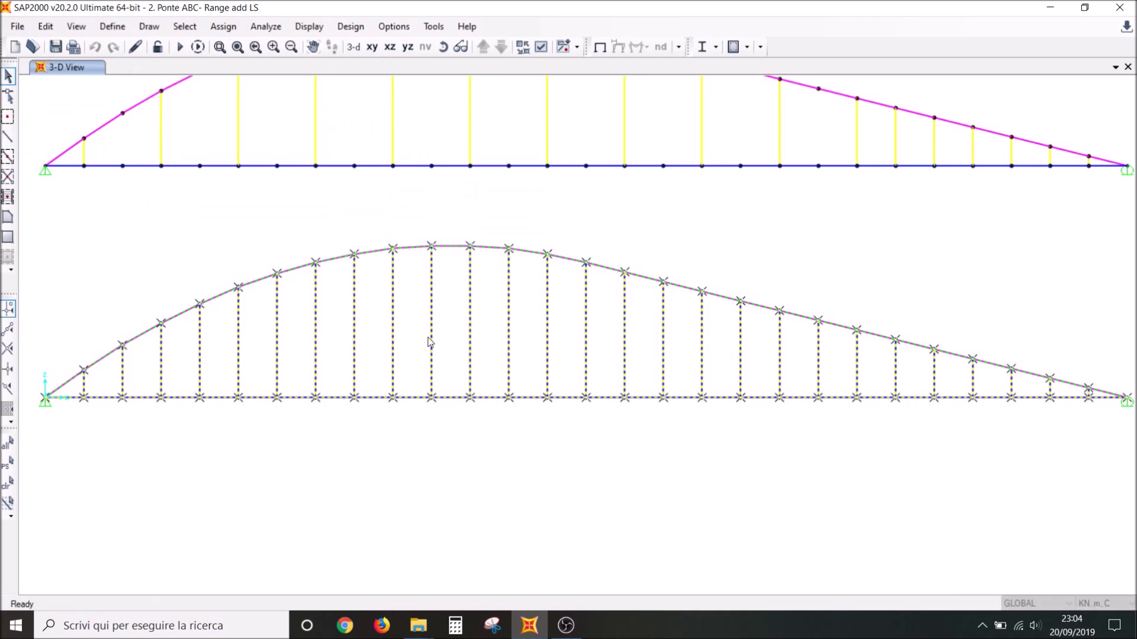
key("super+d")
Open the exported frame loads workbook and select the FOverLA and FOverLB values in K24:L32
double_click(81, 480)
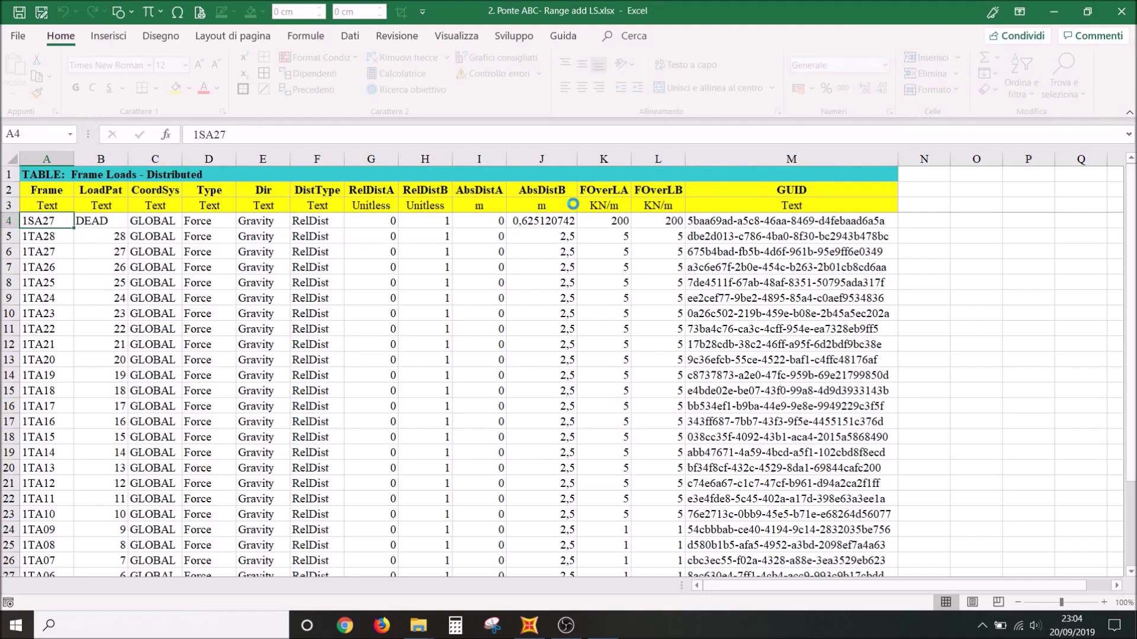
scroll(683, 296, "down", 2)
scroll(621, 337, "down", 2)
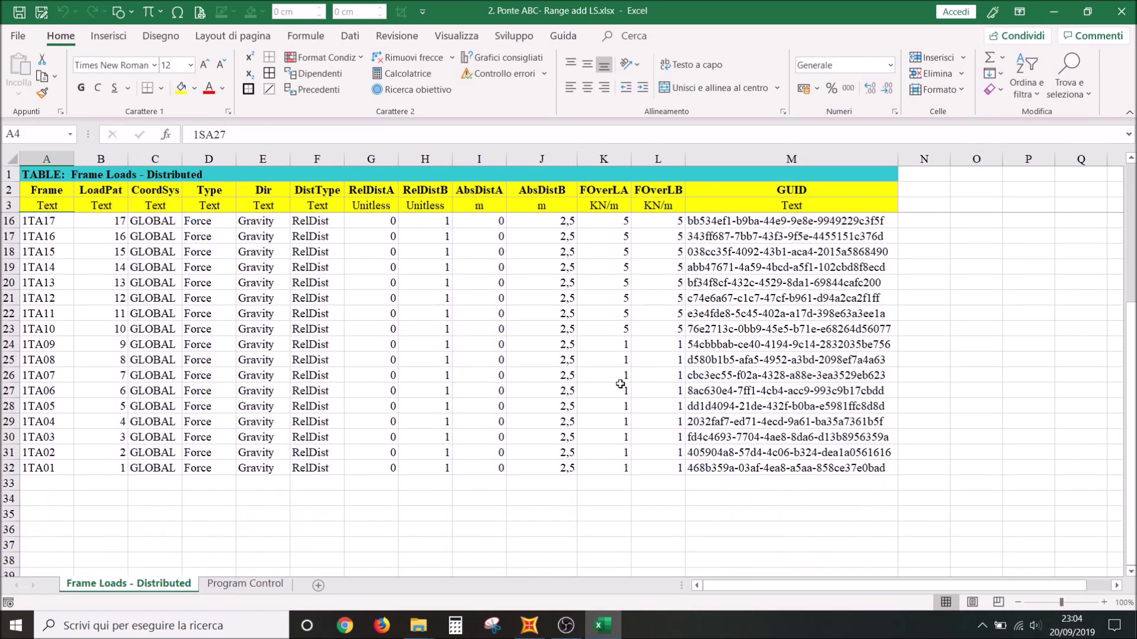
left_click_drag(675, 467, 614, 350)
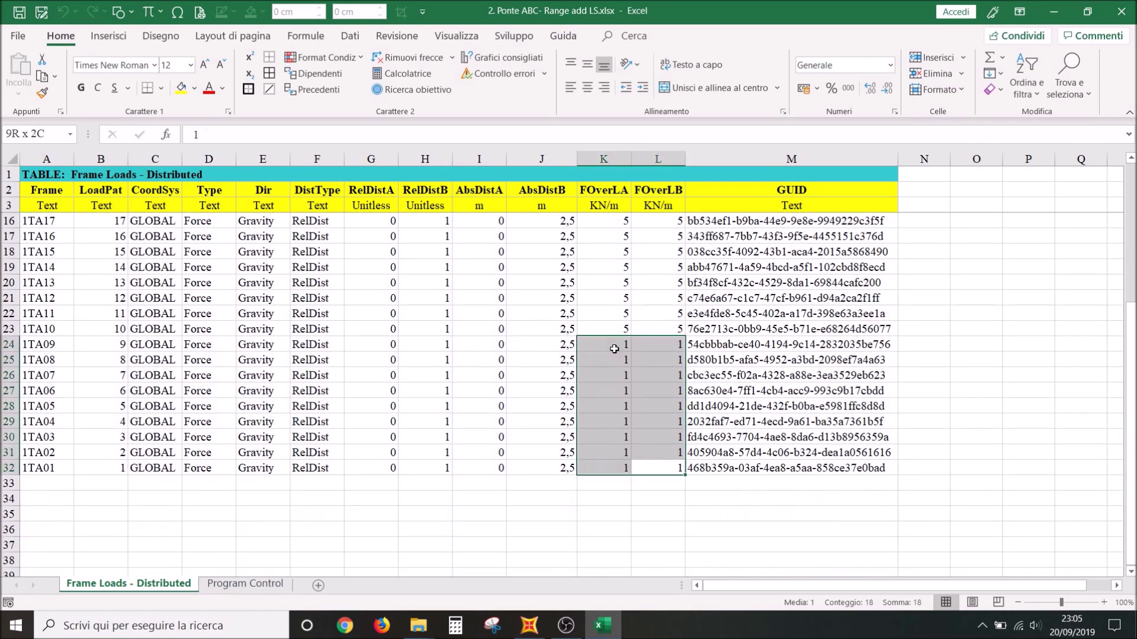
Replace every 1 with 5 in the selected load values using Sostituisci tutto
left_click(1079, 93)
left_click(1050, 133)
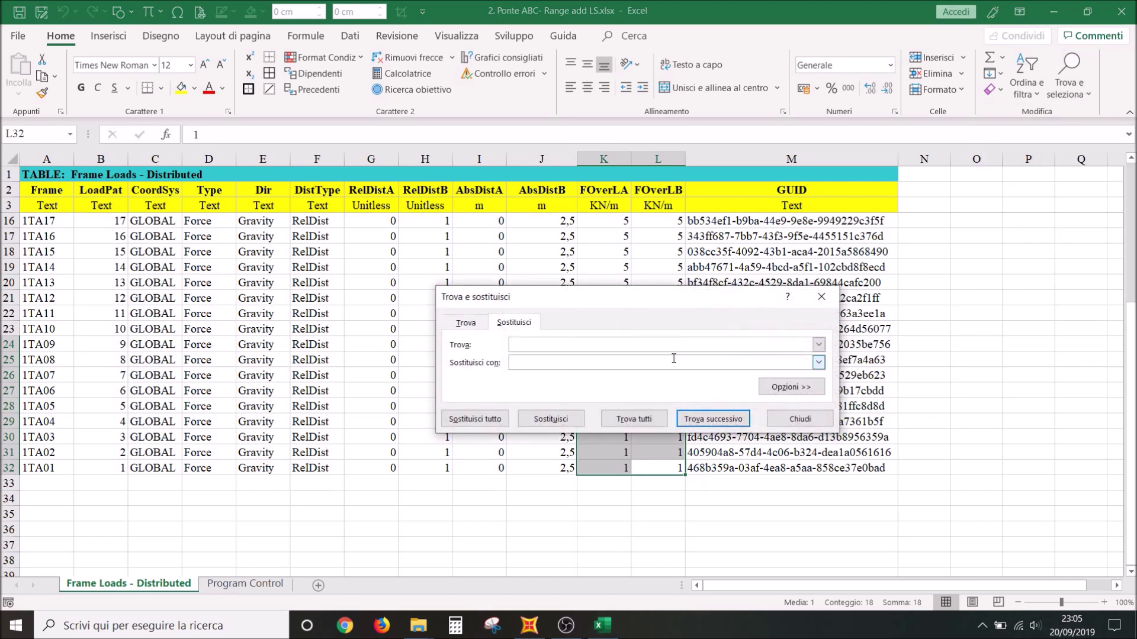
type("1")
key("Tab")
type("5")
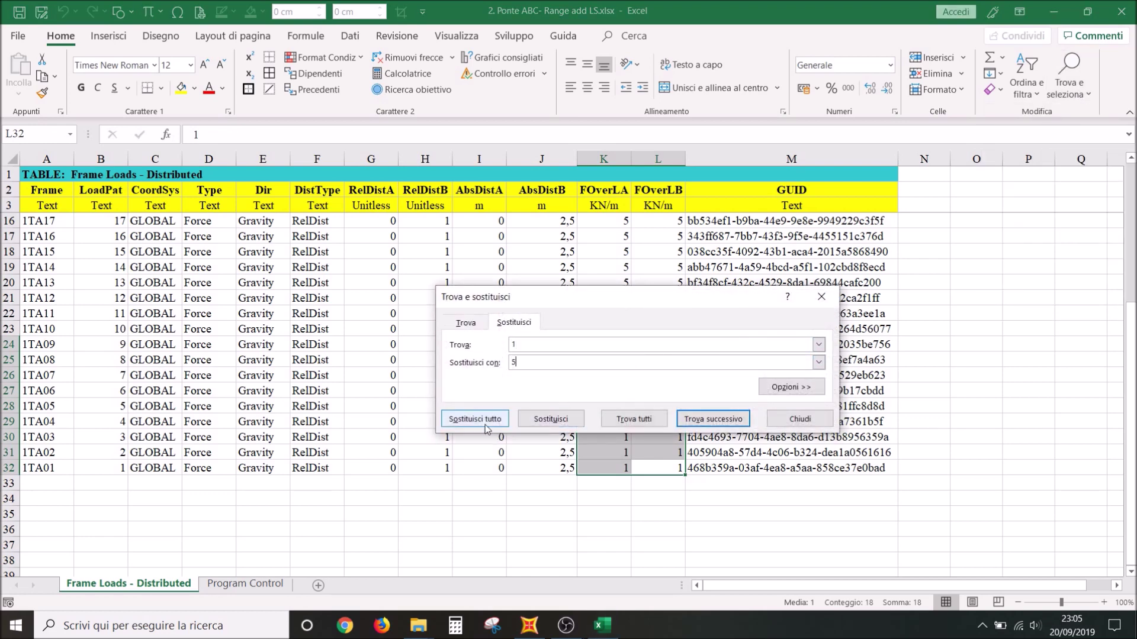
left_click(485, 422)
left_click(572, 353)
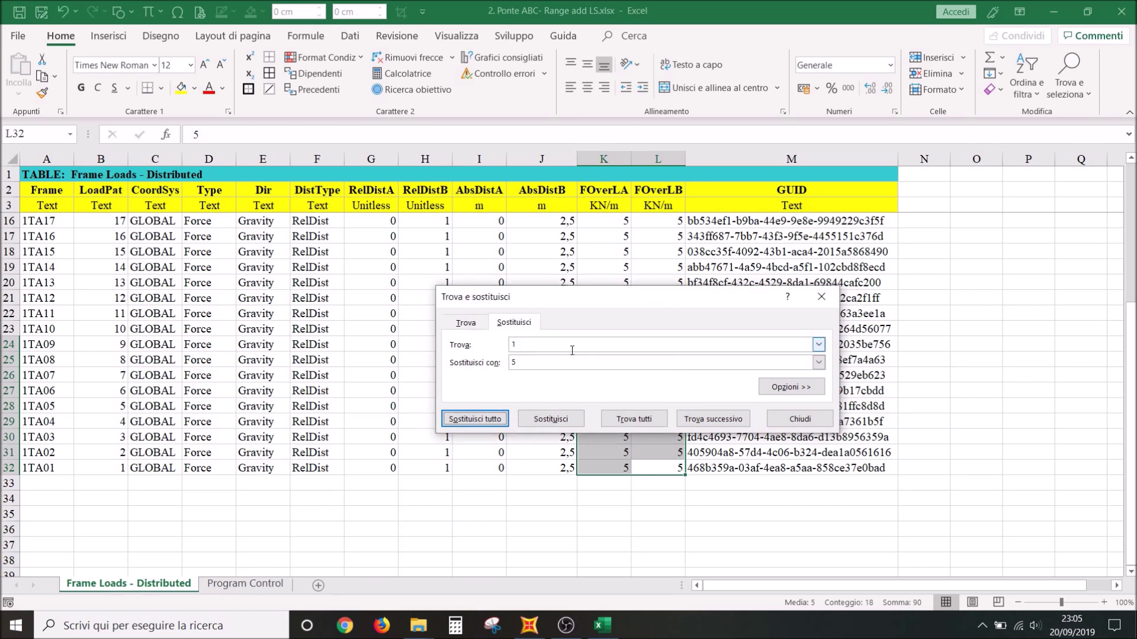
left_click(821, 297)
left_click(109, 467)
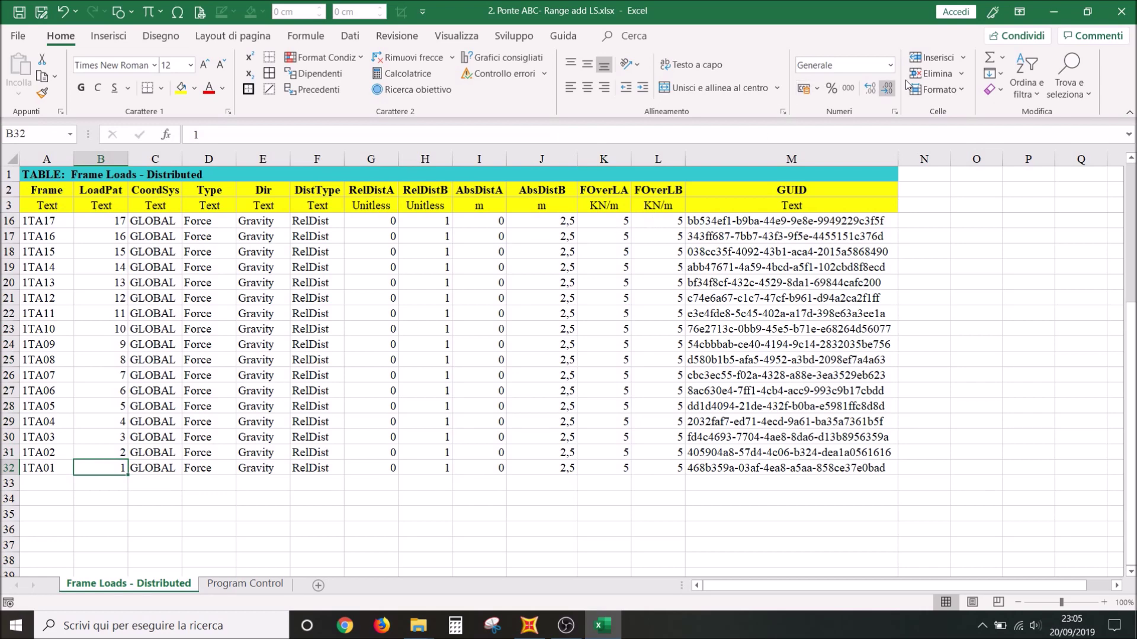
Format B32 as Testo, enter 01, and fill the LoadPat series up to B24 reading 09
left_click(890, 64)
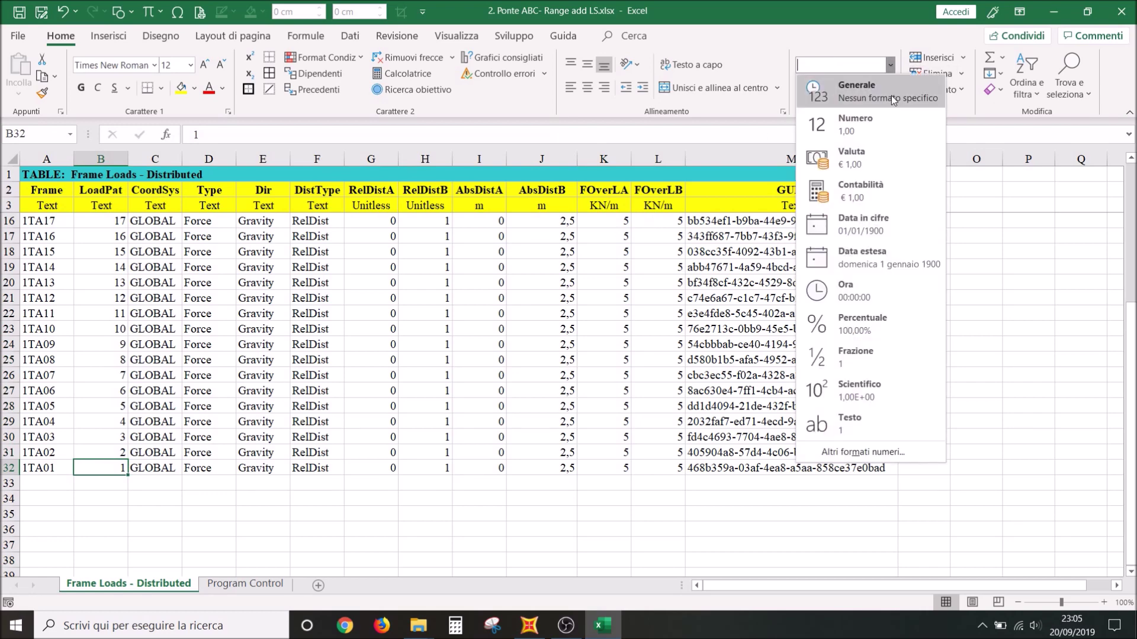
left_click(888, 424)
type("01")
key("Return")
left_click(99, 468)
left_click_drag(127, 475, 123, 339)
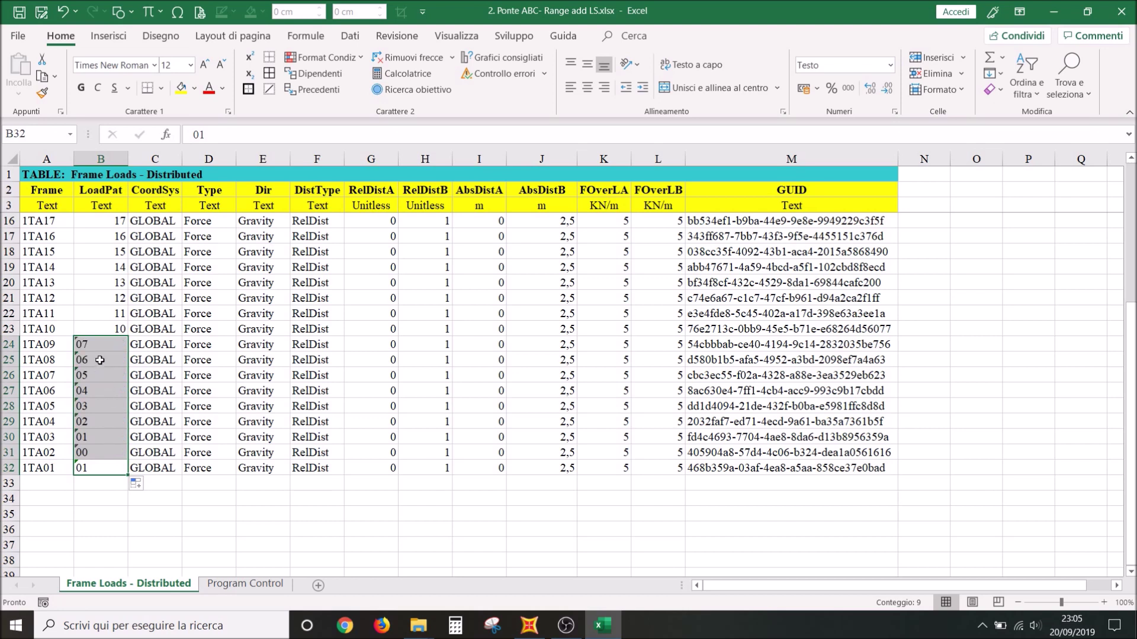
left_click_drag(96, 343, 98, 468)
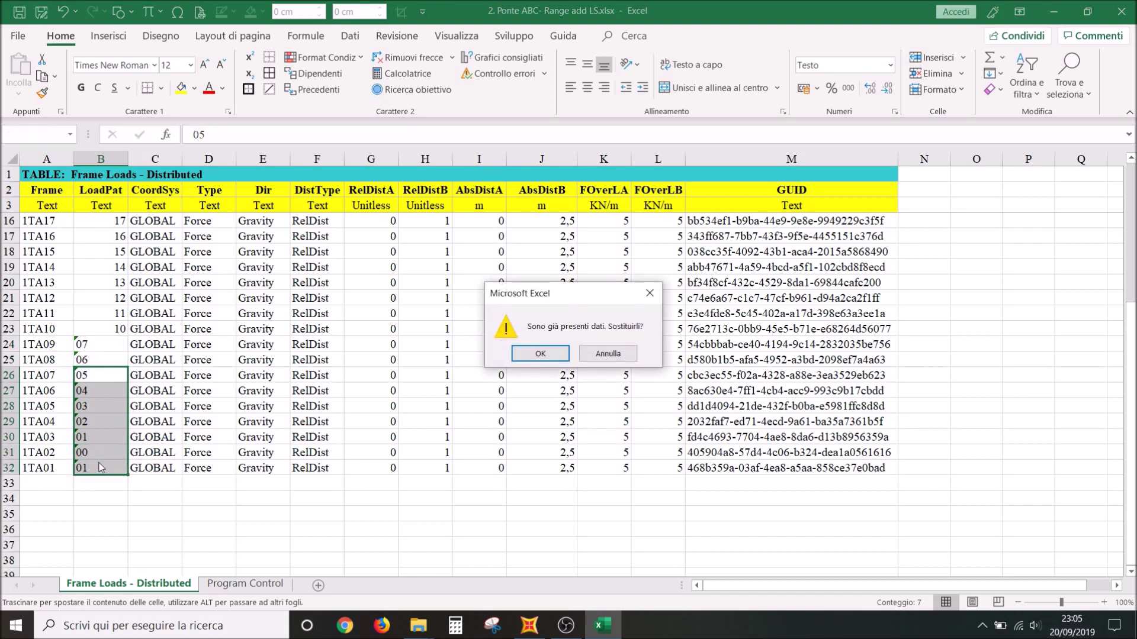
left_click(535, 350)
mouse_move(127, 473)
left_mouse_down()
mouse_move(124, 344)
mouse_move(92, 468)
left_mouse_up()
left_click(318, 471)
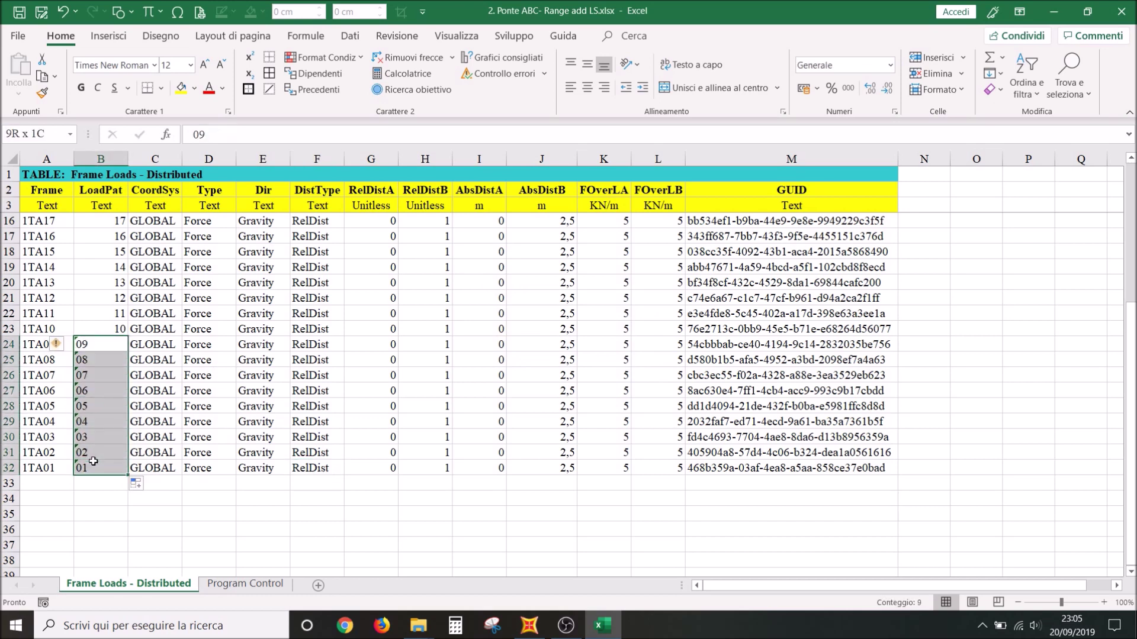
Right-align the LoadPat values, then save and close the workbook, returning to SAP2000
left_click(604, 87)
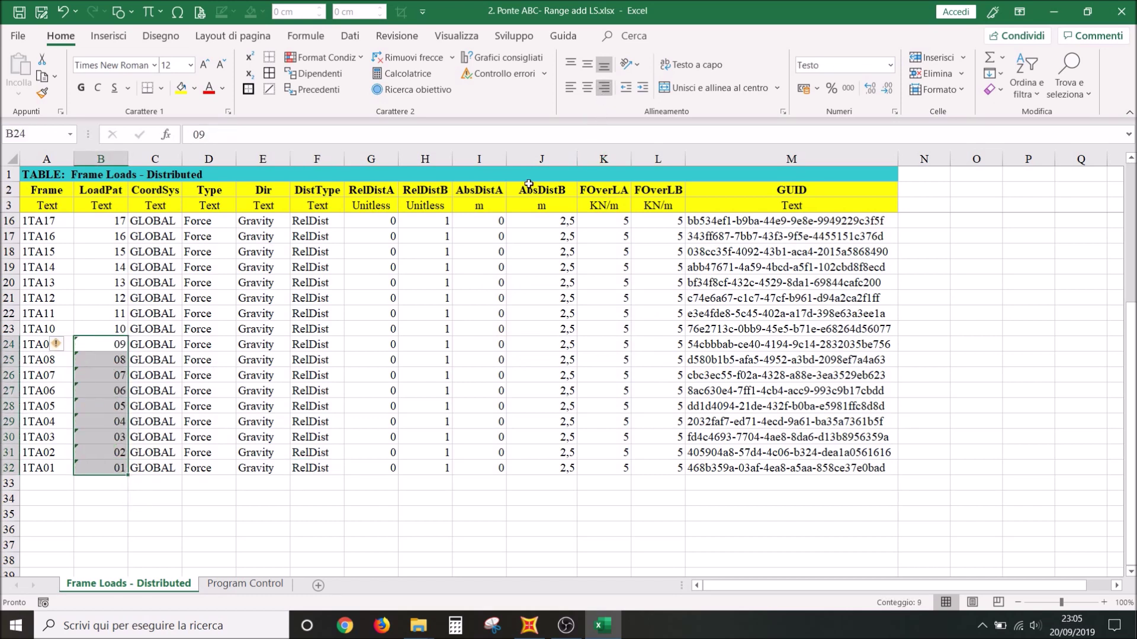
left_click(320, 483)
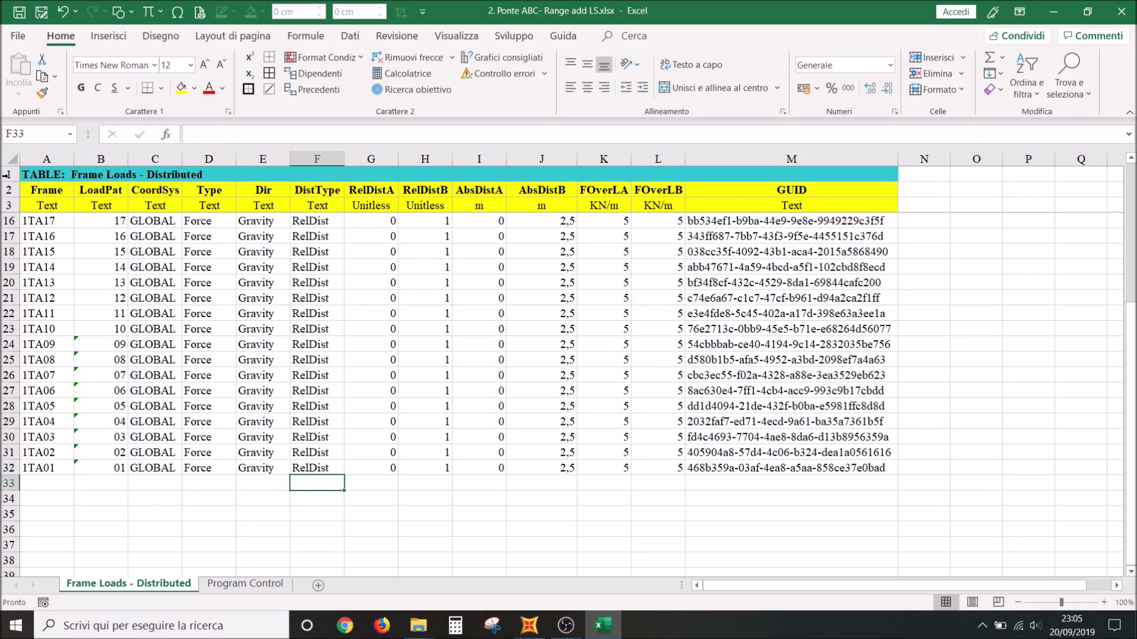
left_click(19, 11)
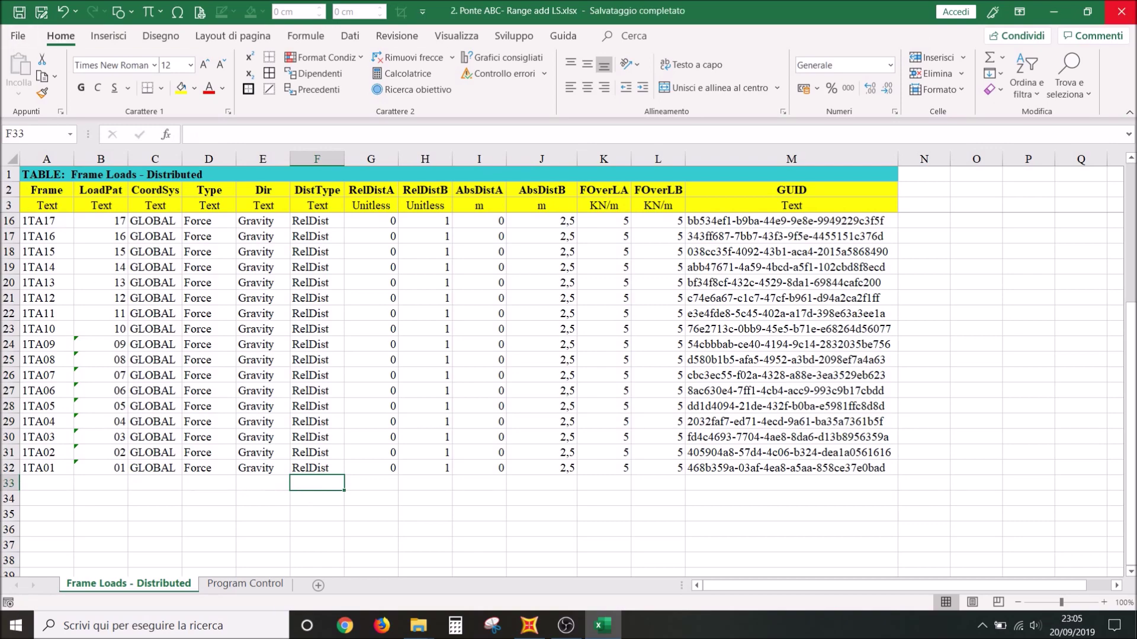
left_click(1121, 11)
left_click(538, 632)
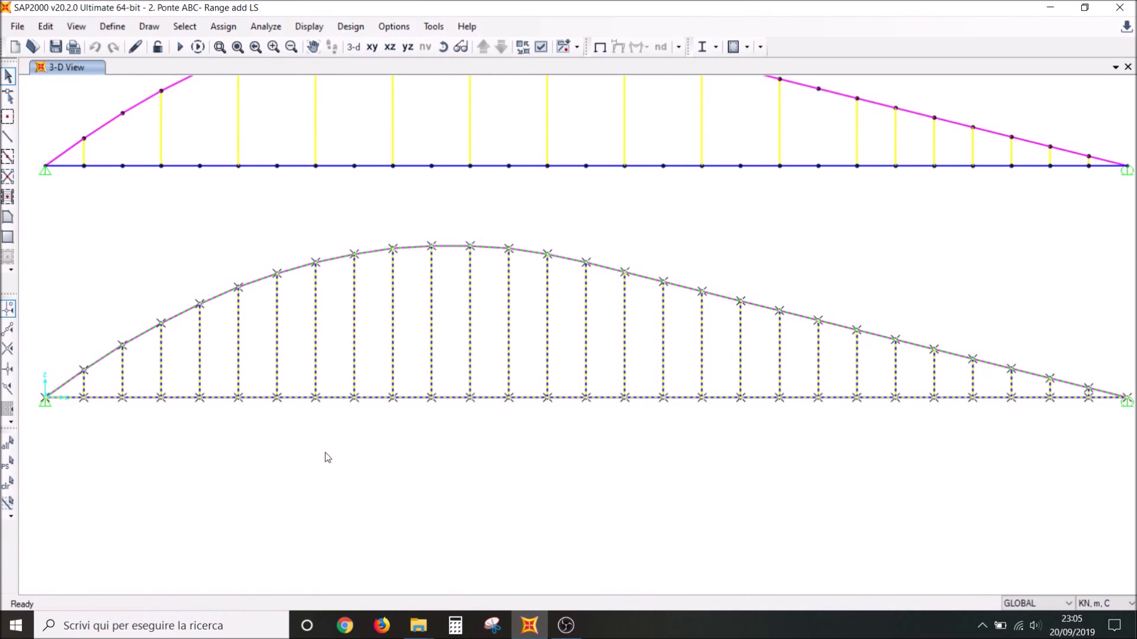
Import the '2. Ponte ABC- Range add LS' workbook into the existing model, then close the import log
left_click(18, 26)
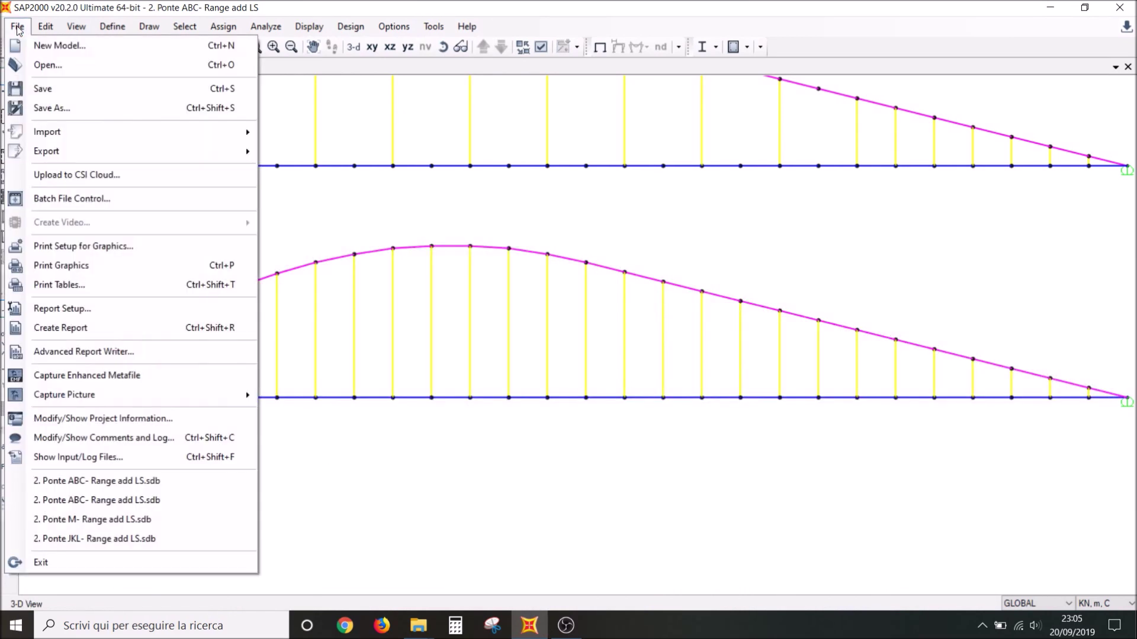
left_click(464, 159)
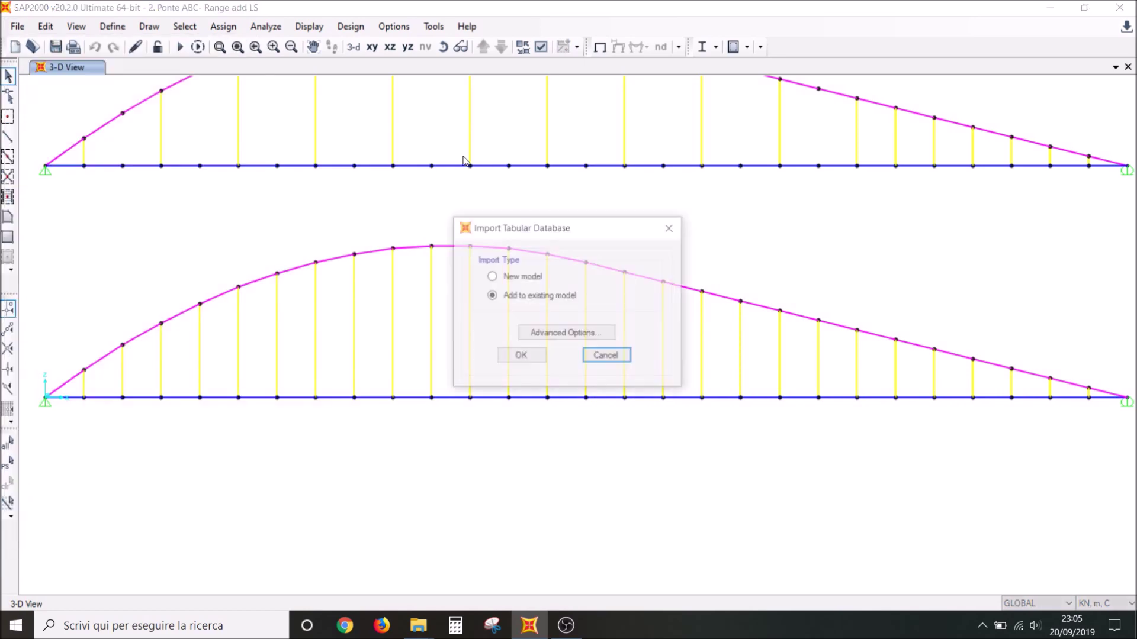
left_click(527, 357)
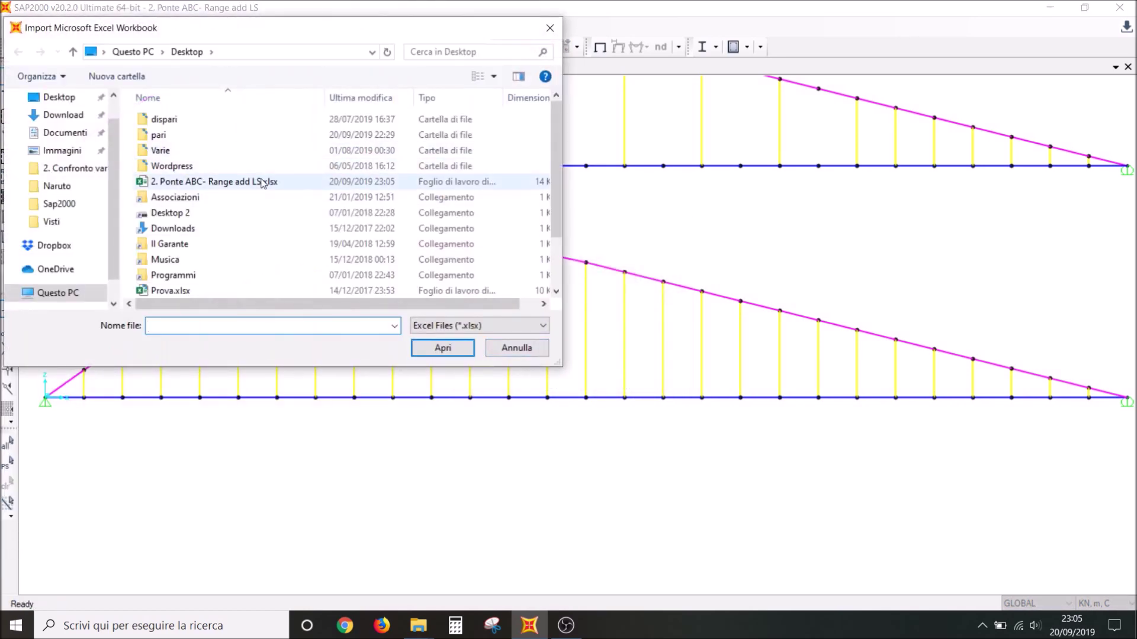
left_click(262, 182)
left_click(448, 351)
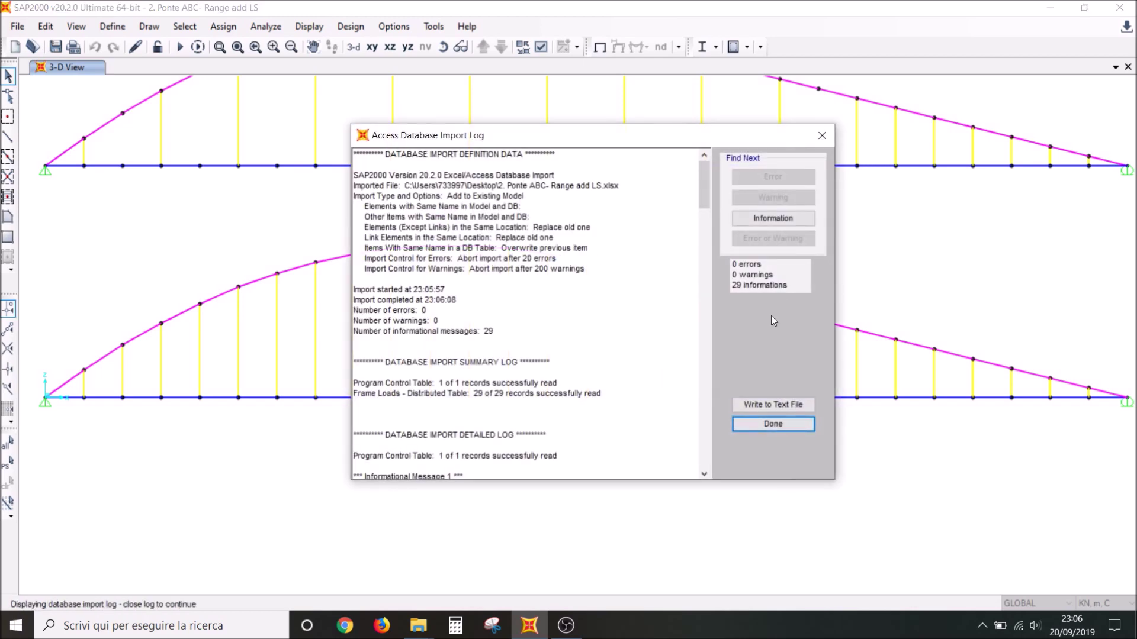
left_click(770, 424)
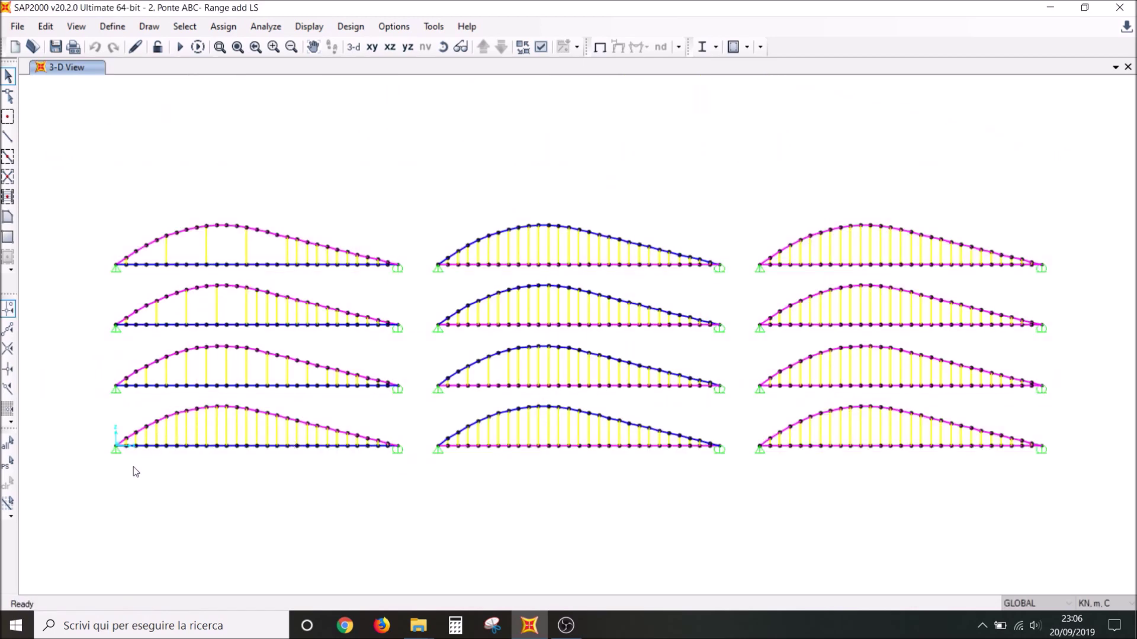
Check the assigned loads of frames 1TA02 and 1TA04 in their frame information
scroll(135, 472, "up", 3)
scroll(122, 459, "up", 3)
double_click(125, 306)
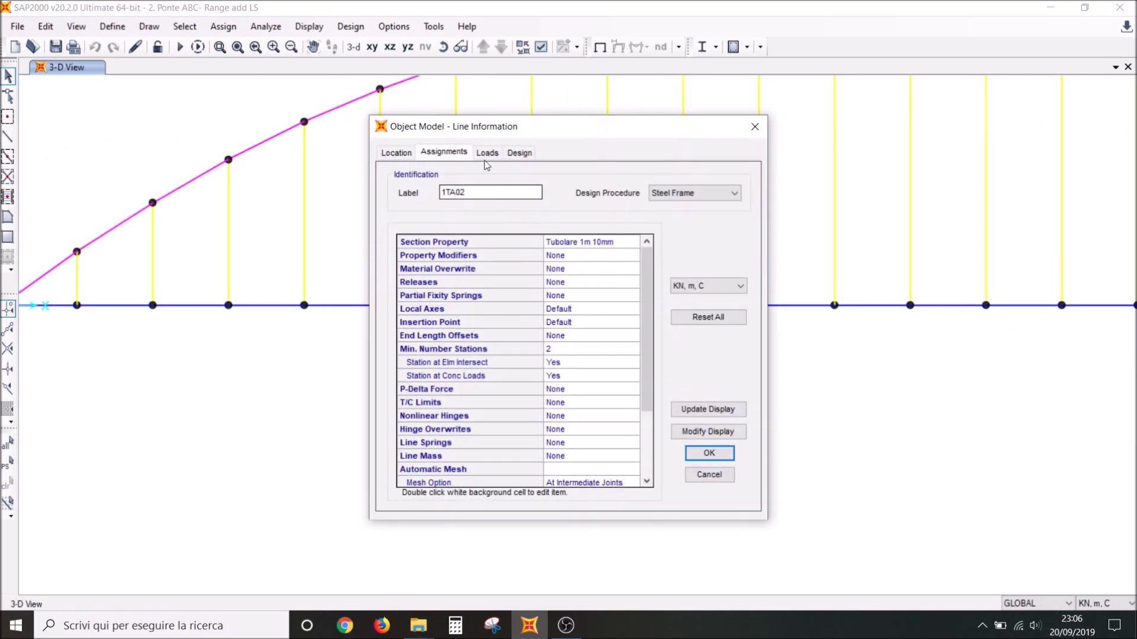
left_click(486, 153)
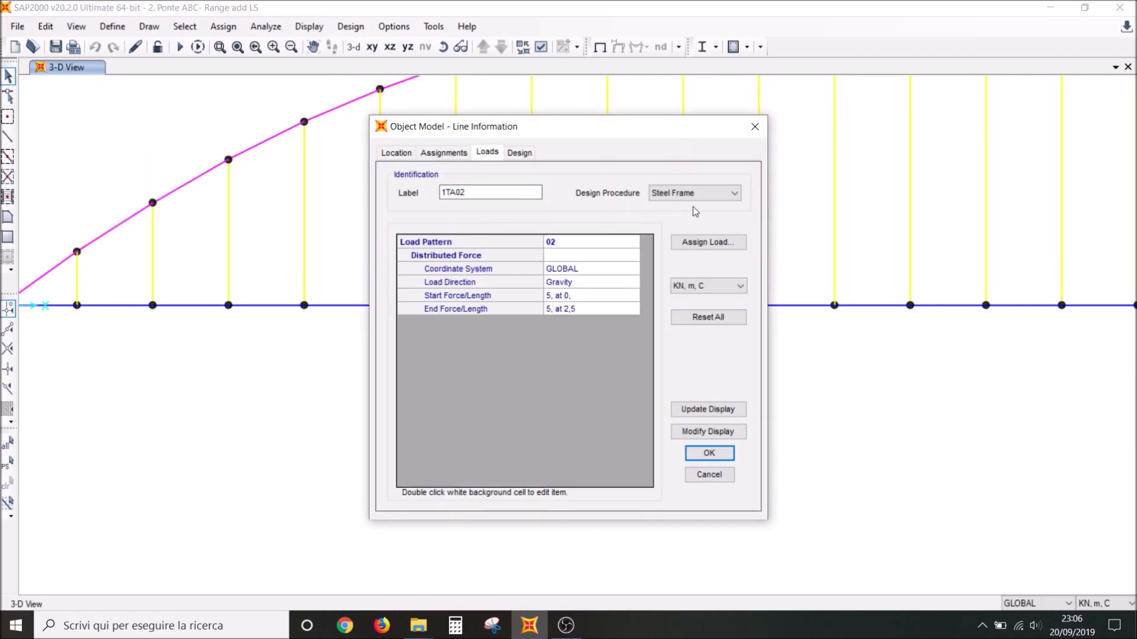
left_click(751, 122)
double_click(251, 304)
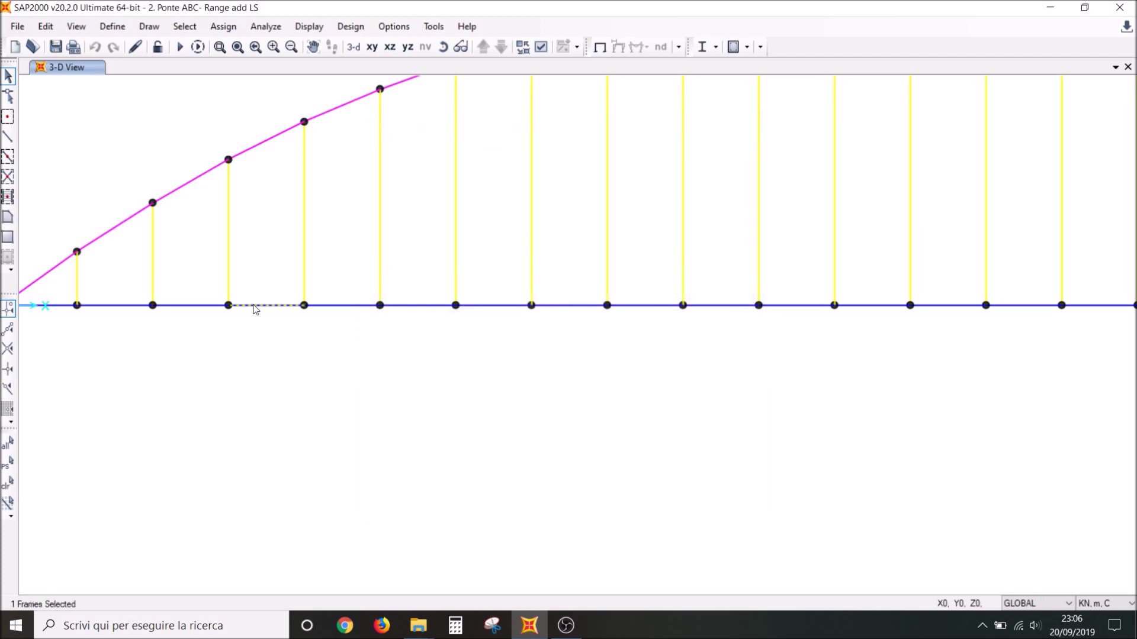
left_click(486, 153)
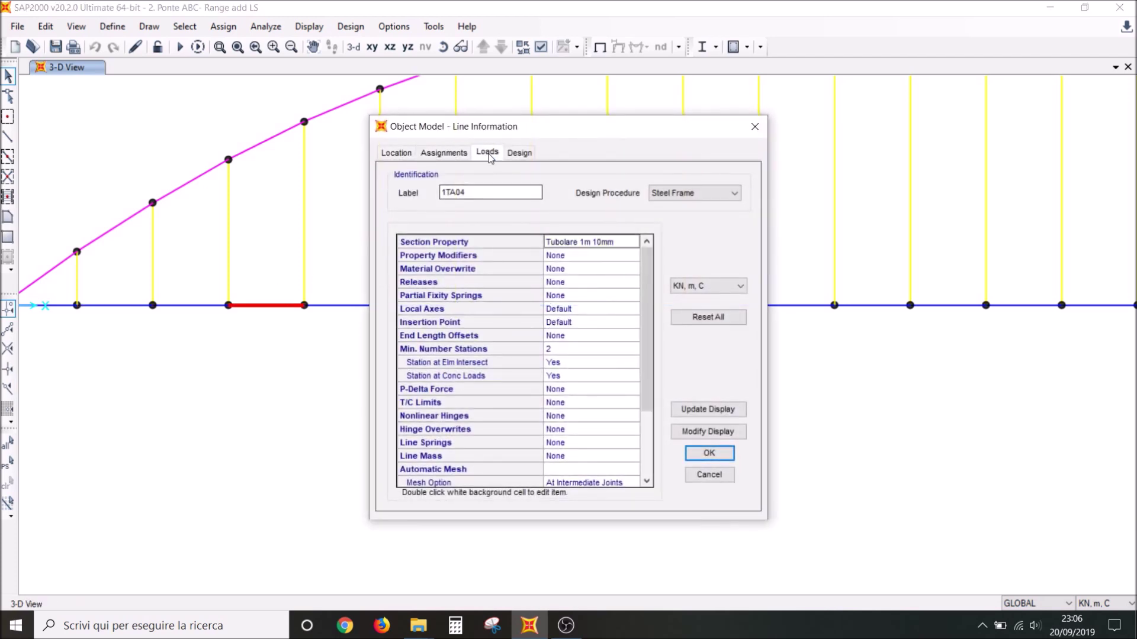
left_click(755, 127)
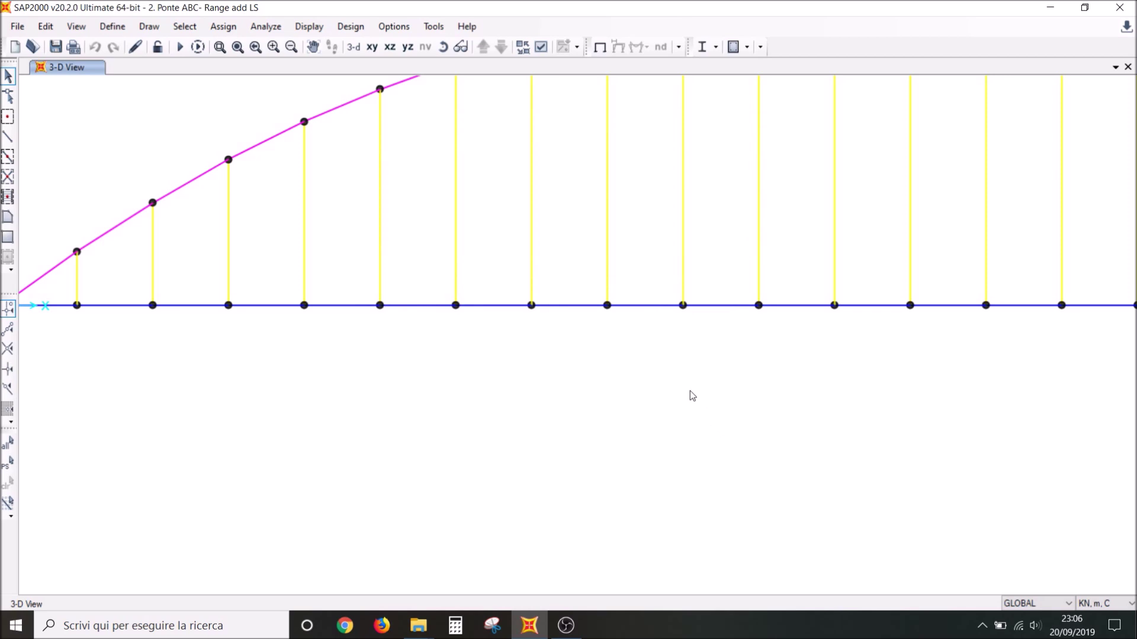
Zoom out and pan until all twelve arches are displayed
scroll(704, 422, "down", 1)
scroll(710, 427, "down", 1)
scroll(740, 432, "down", 1)
middle_click_drag(842, 453, 594, 464)
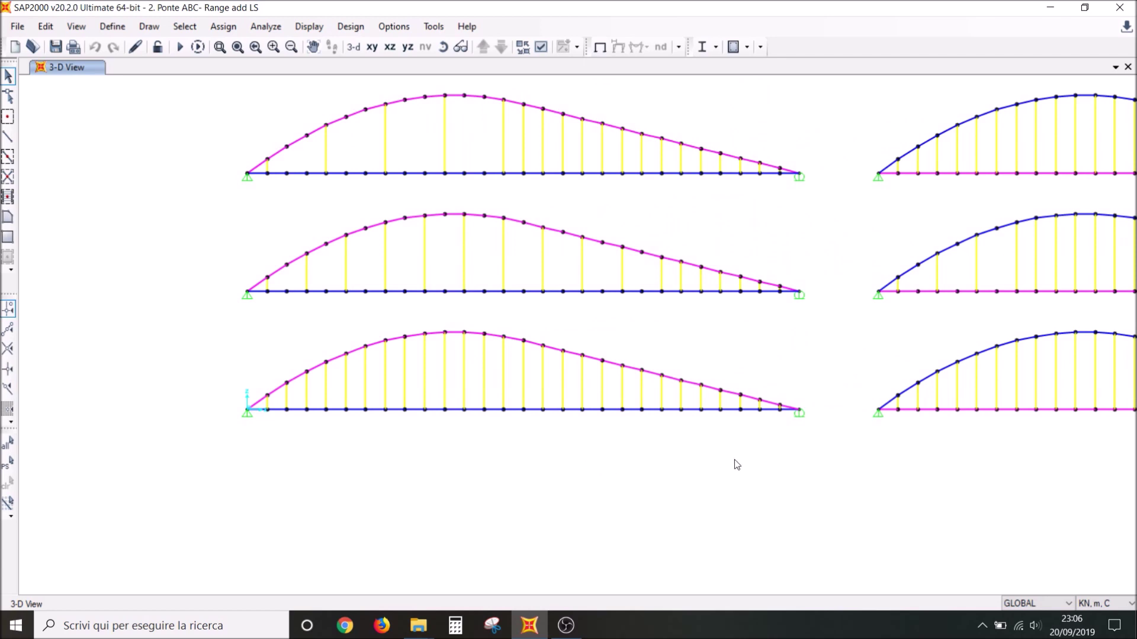
scroll(734, 459, "down", 1)
mouse_move(851, 477)
middle_mouse_down()
mouse_move(639, 483)
mouse_move(542, 467)
middle_mouse_up()
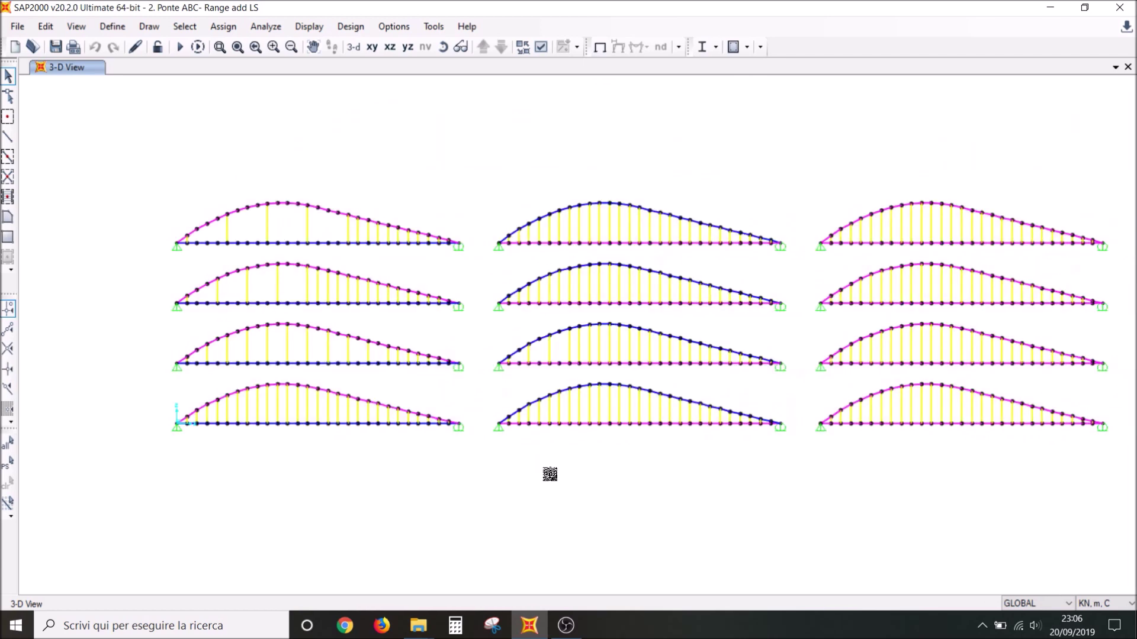